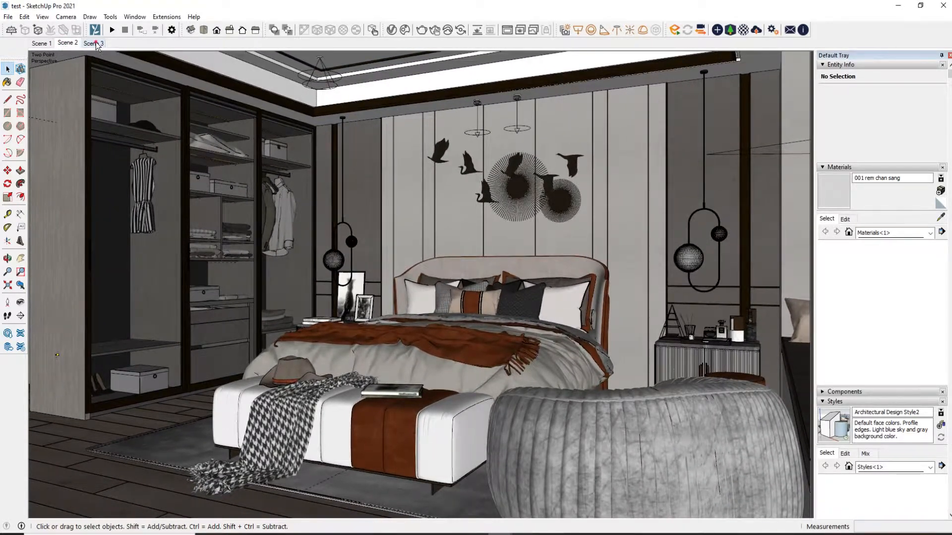
In Scene 3, load the wall panel material behind the pendant lamp into the V-Ray Asset Editor
left_click(95, 44)
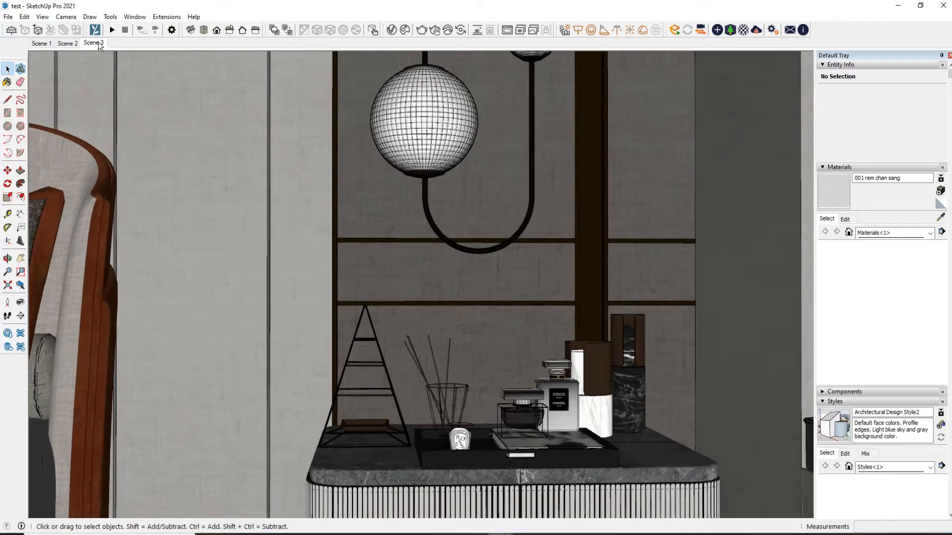
left_click(391, 29)
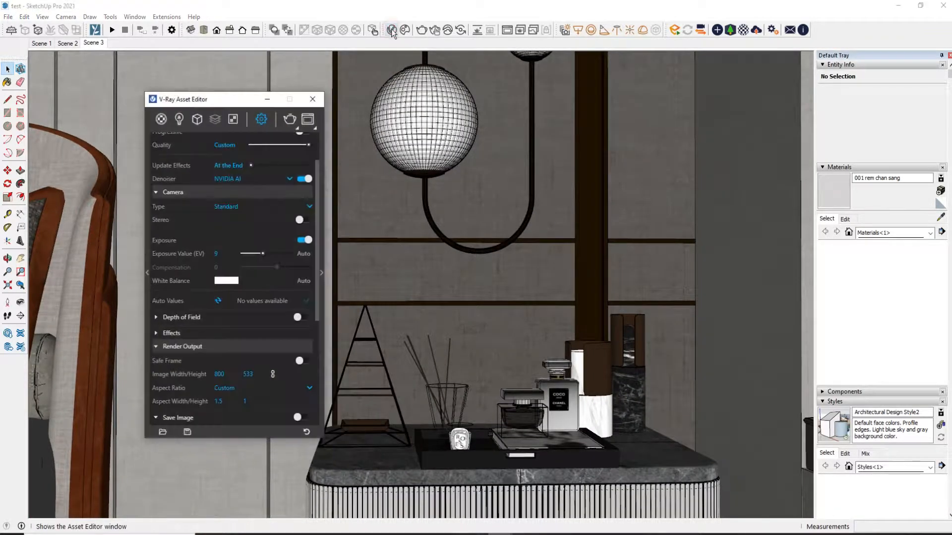
left_click_drag(229, 103, 123, 66)
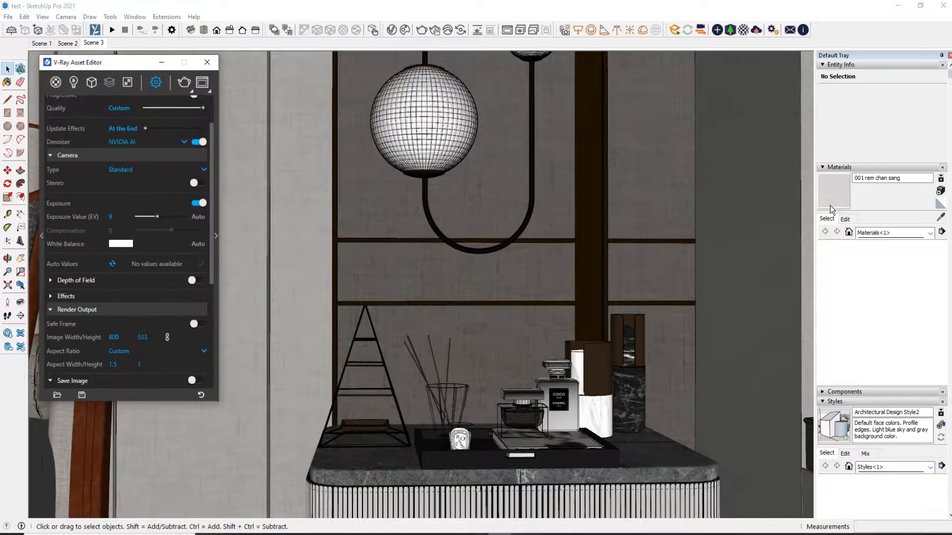
left_click(941, 218)
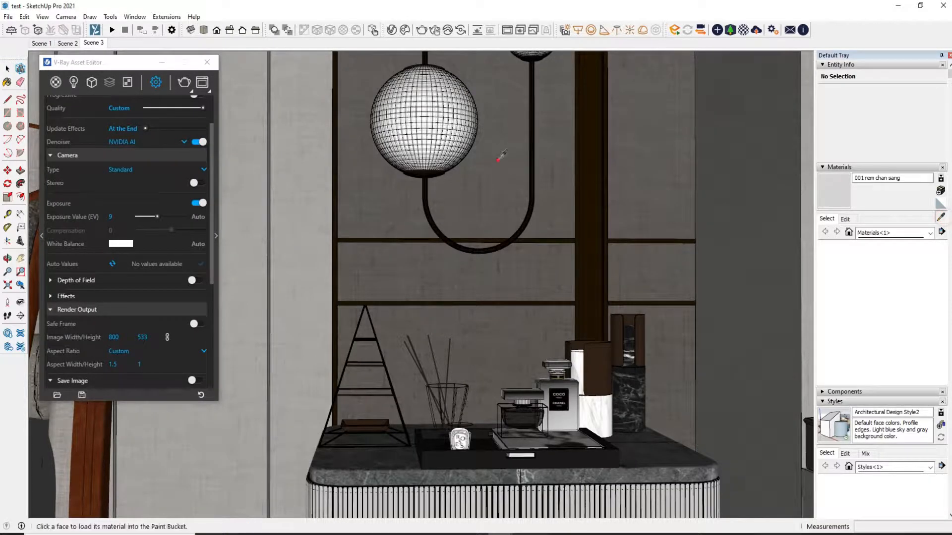
left_click(501, 155)
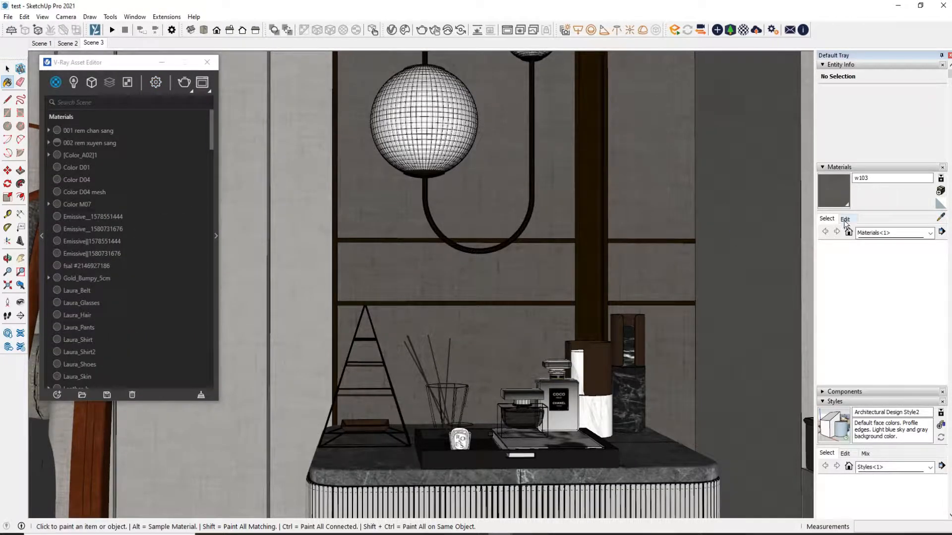
left_click_drag(128, 64, 110, 91)
left_click(269, 257)
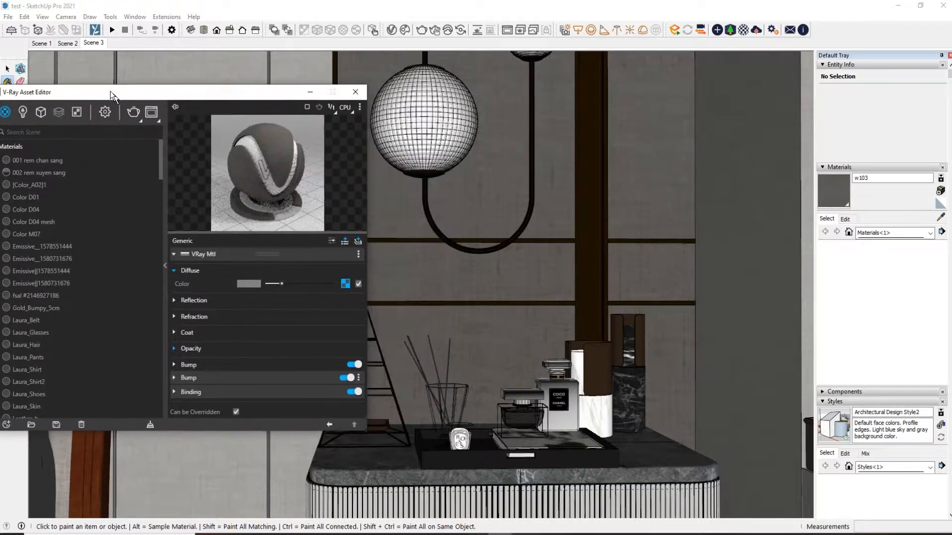
Open the wall material's diffuse bitmap and save a copy of its texture as DiffuseTexture_w370_0(1).jpg in Saved Pictures
left_click(340, 282)
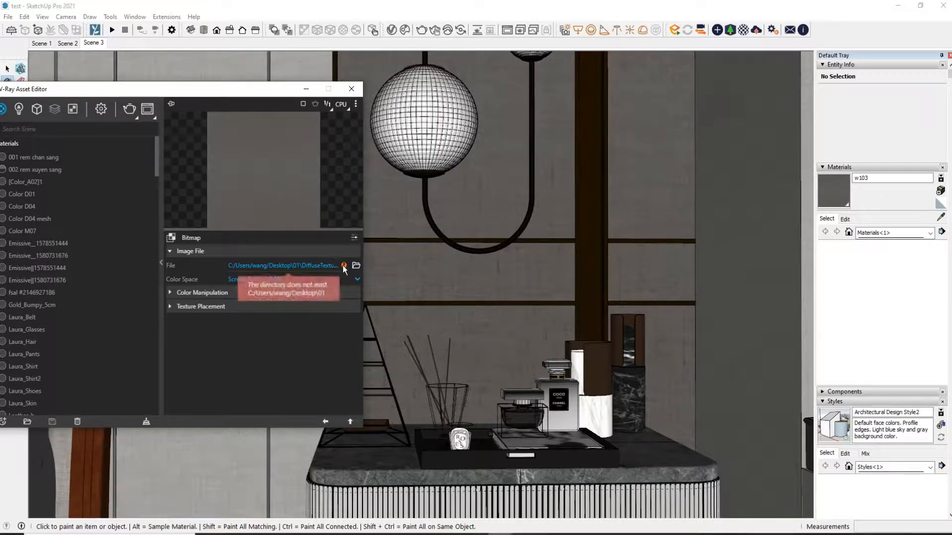
left_click(845, 219)
left_click(918, 323)
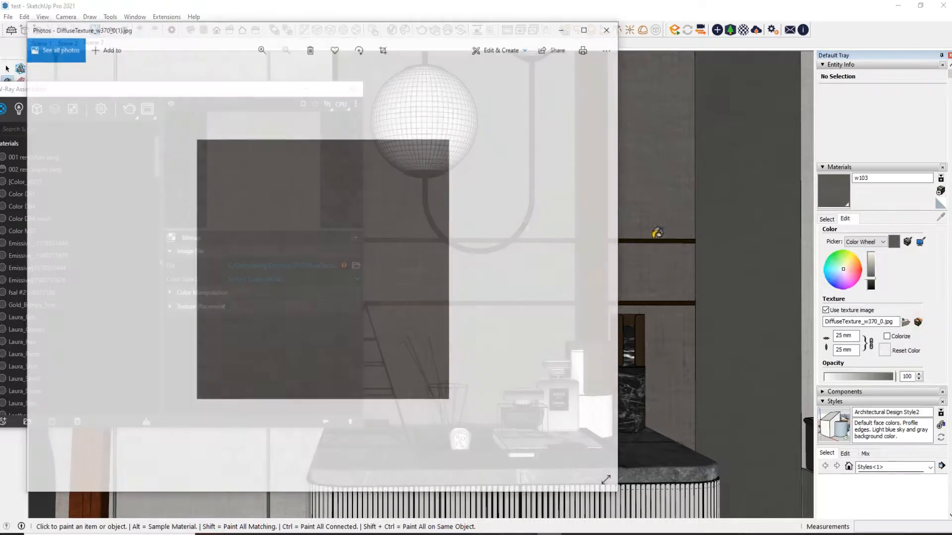
right_click(406, 195)
left_click(431, 349)
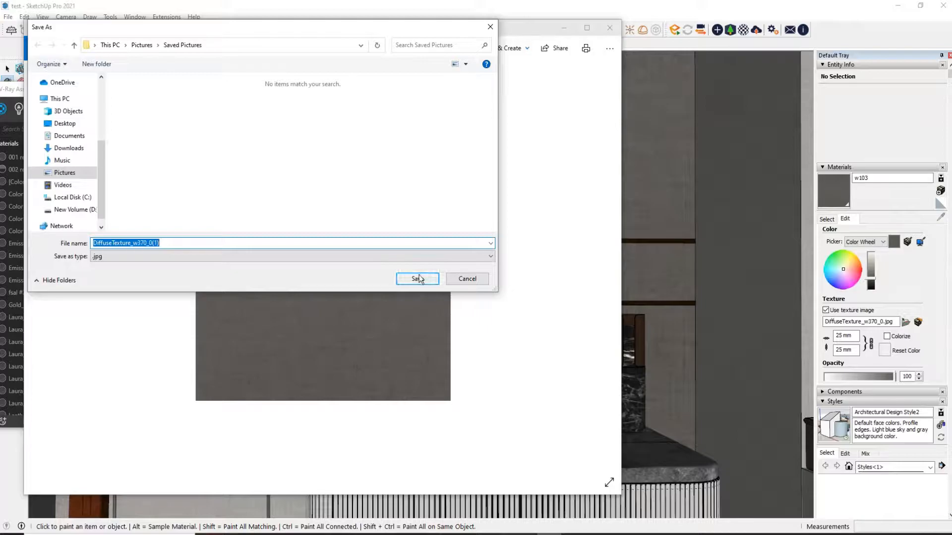
left_click(418, 278)
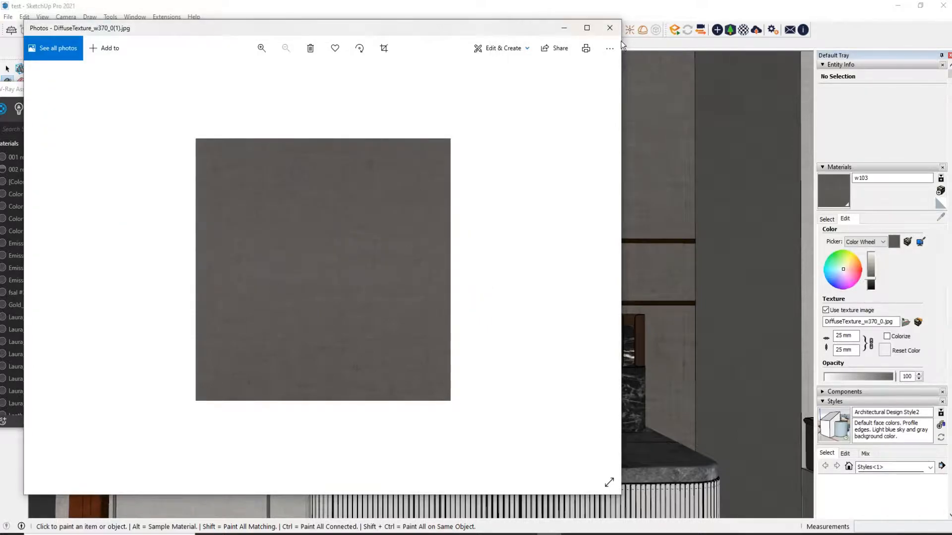
left_click(610, 28)
Relink the wall material's diffuse bitmap to the DiffuseTexture_w370_0(1) image in Saved Pictures
left_click(354, 266)
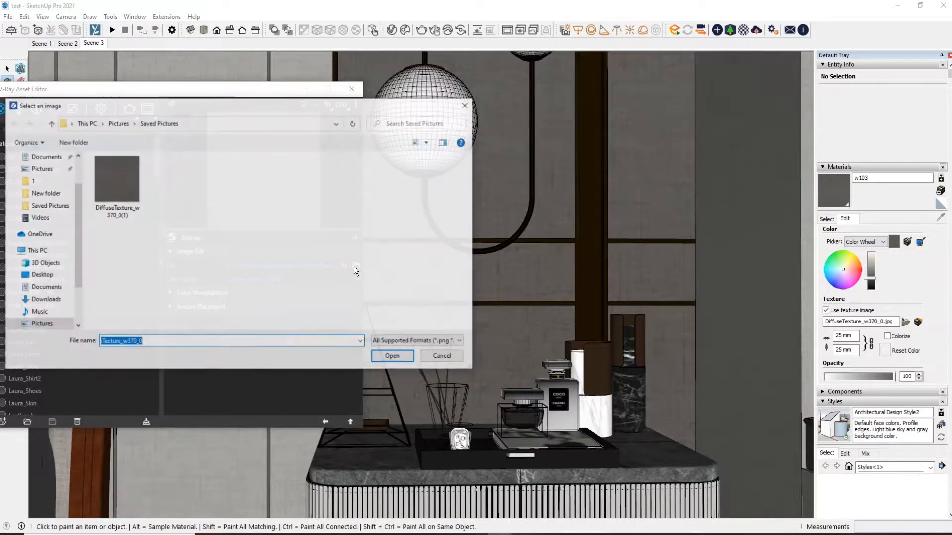
double_click(116, 169)
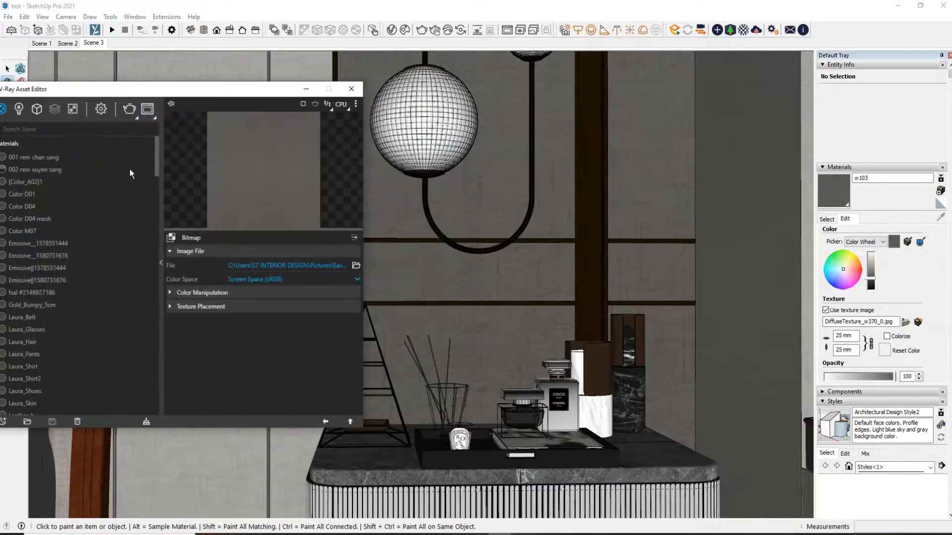
left_click(324, 422)
Raise the wall material's Reflection Color slightly above black
left_click(243, 300)
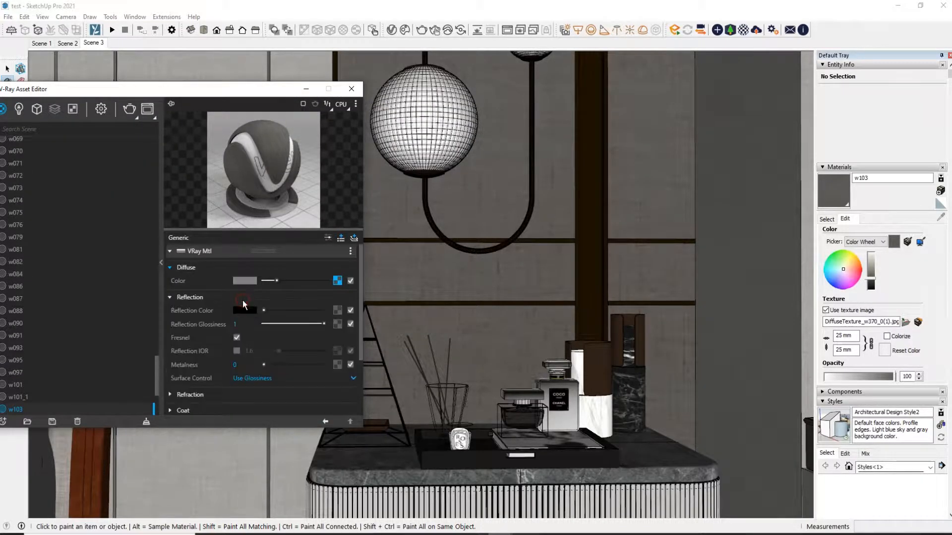
left_click(267, 311)
left_click(266, 309)
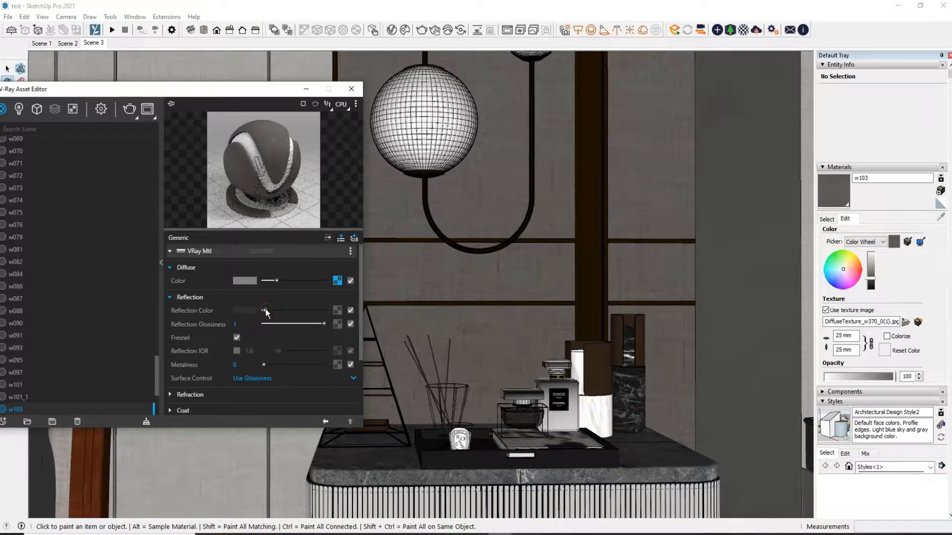
Examine the wall material's Fresnel option and its refraction settings
scroll(299, 301, "down", 1)
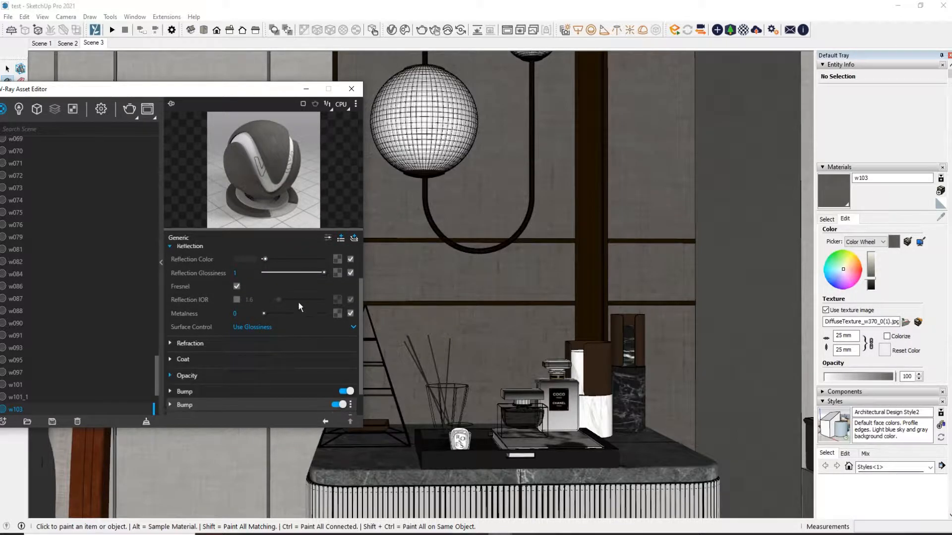
left_click(236, 287)
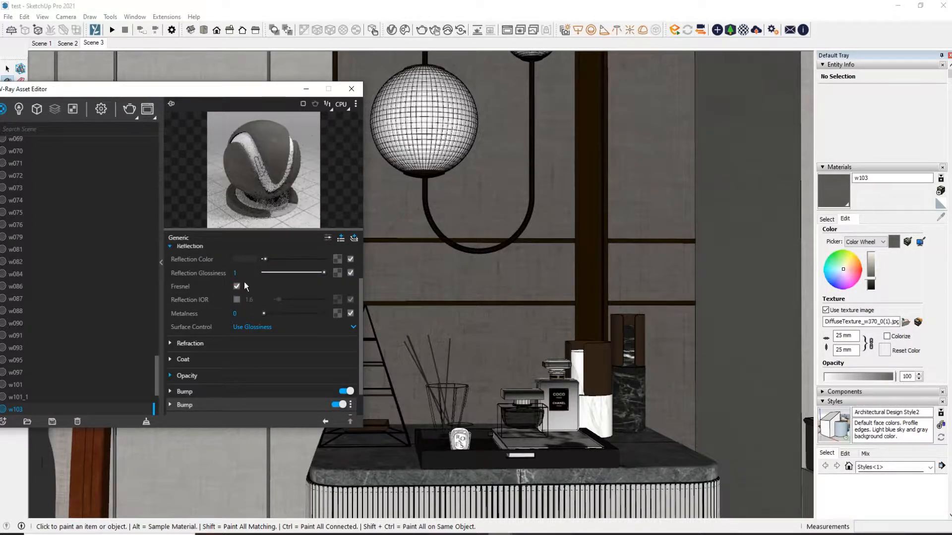
left_click(223, 344)
scroll(255, 344, "down", 1)
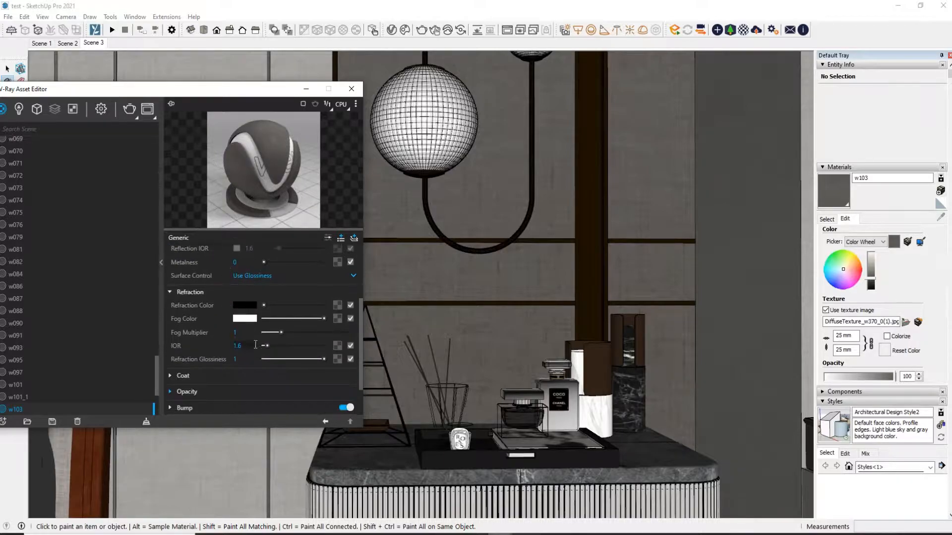
left_click(237, 333)
scroll(247, 369, "down", 1)
left_click(324, 420)
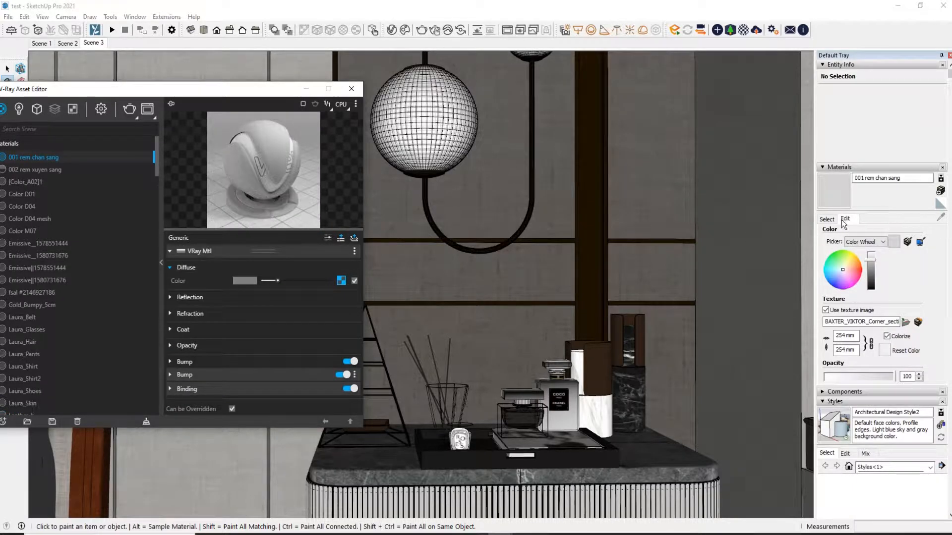
Sample the dark marble countertop material and save a copy of its texture as w042(1).jpg
left_click(827, 219)
left_click(940, 218)
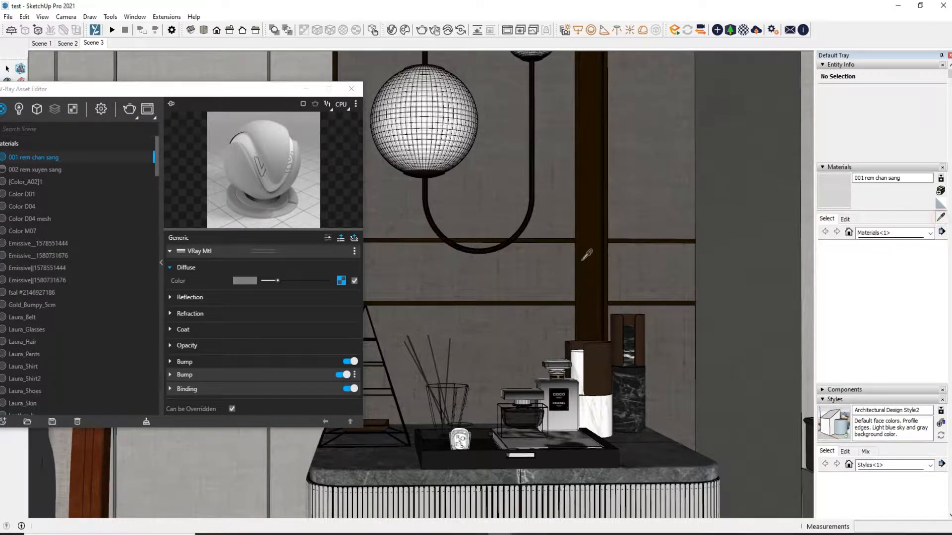
left_click(396, 462)
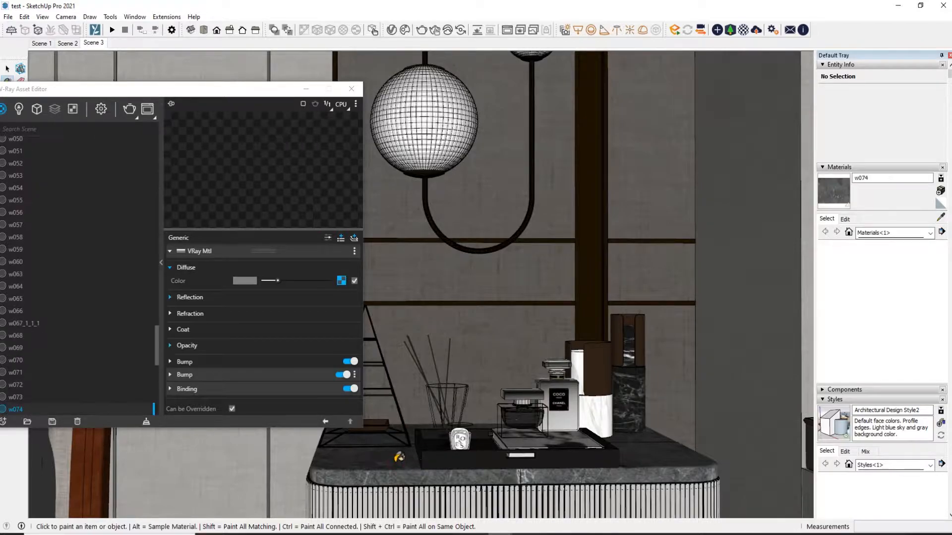
left_click(340, 281)
left_click(845, 218)
left_click(918, 323)
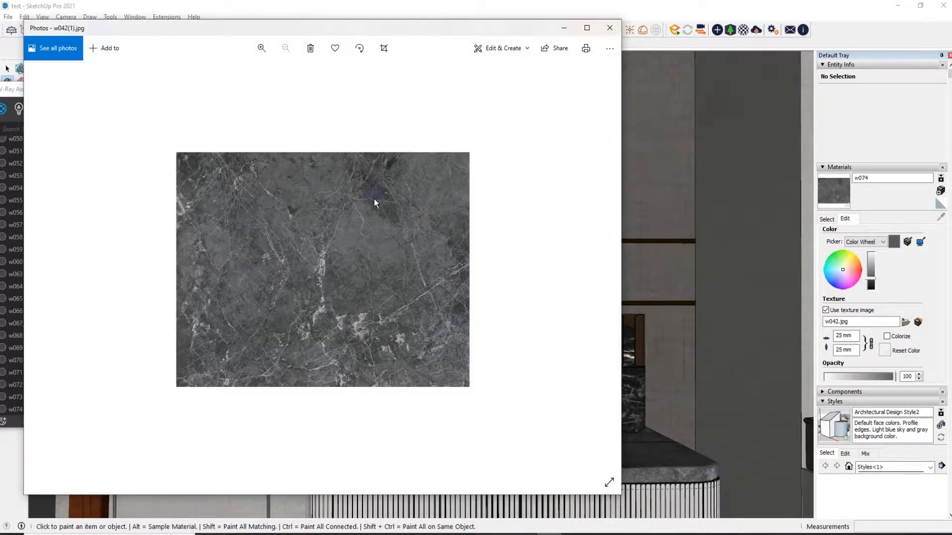
right_click(374, 198)
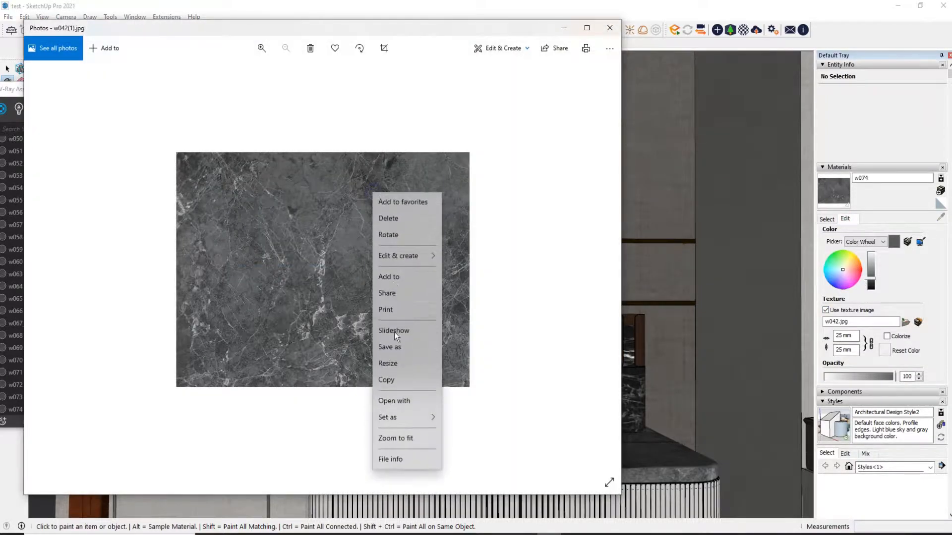
left_click(400, 345)
left_click(415, 275)
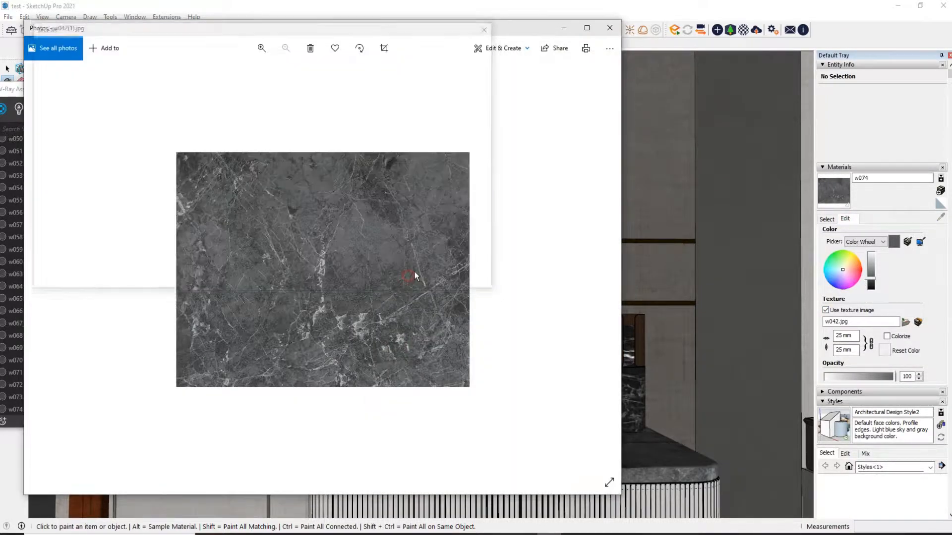
left_click(609, 28)
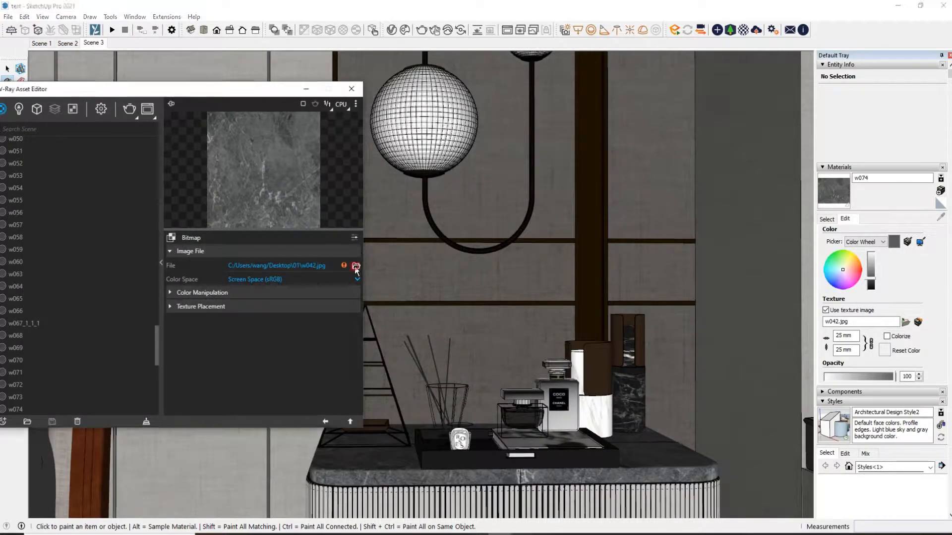
Relink the marble material's diffuse bitmap to the w042(1) image in Saved Pictures
left_click(354, 256)
double_click(184, 189)
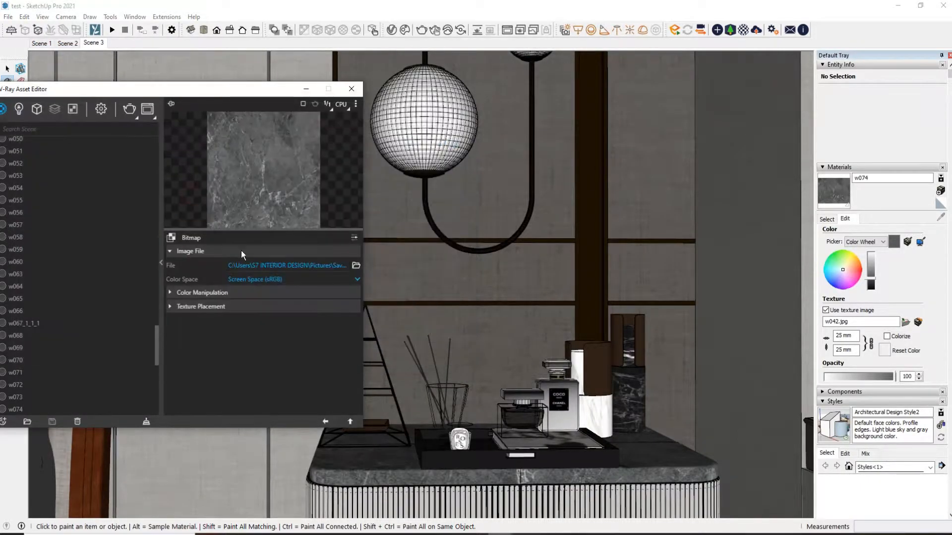
left_click(325, 422)
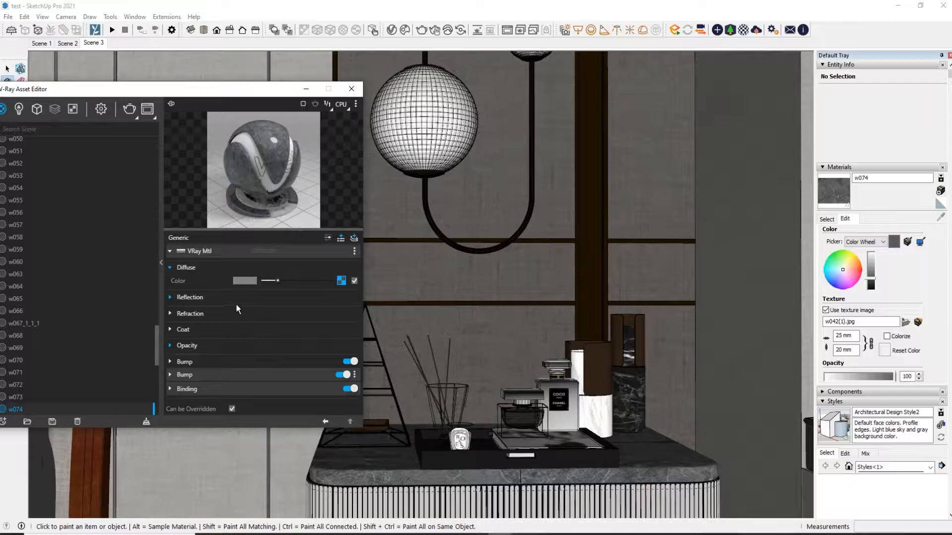
Examine the marble material's diffuse color, reflection and refraction settings
left_click(252, 281)
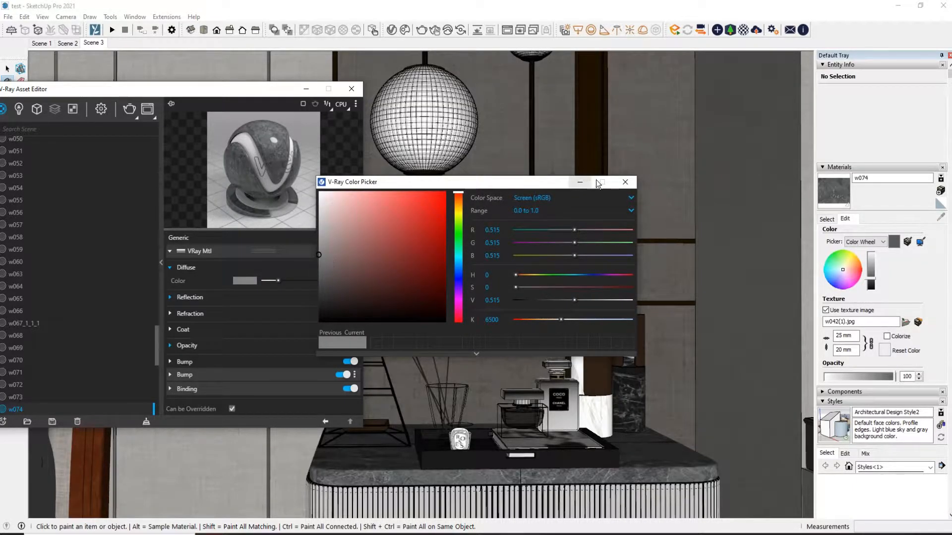
left_click(626, 182)
left_click(240, 302)
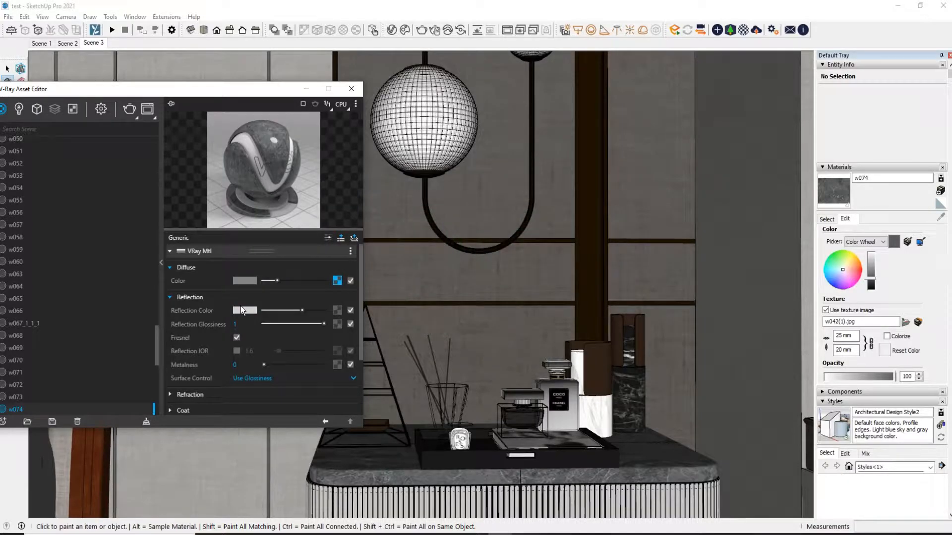
left_click(237, 337)
scroll(255, 344, "down", 1)
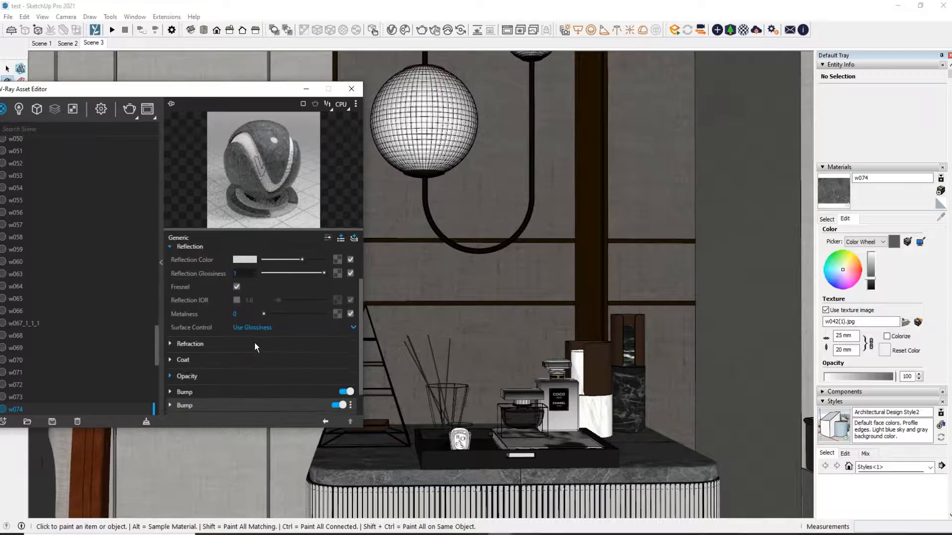
left_click(203, 344)
scroll(232, 346, "down", 1)
left_click(242, 333)
left_click(240, 346)
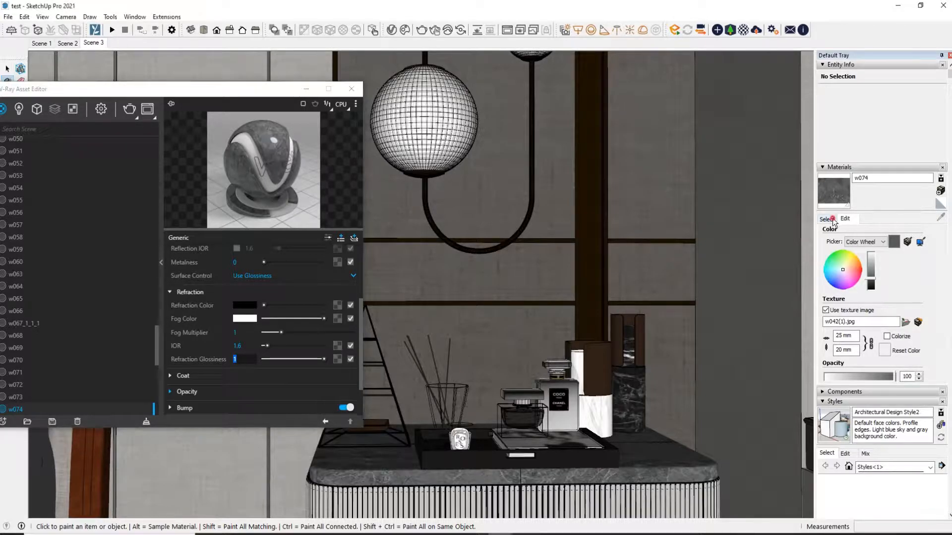
Sample the dark brown metal of the vertical wall trim and set its Reflection Glossiness to 0.8
left_click(827, 218)
left_click(941, 217)
left_click(598, 182)
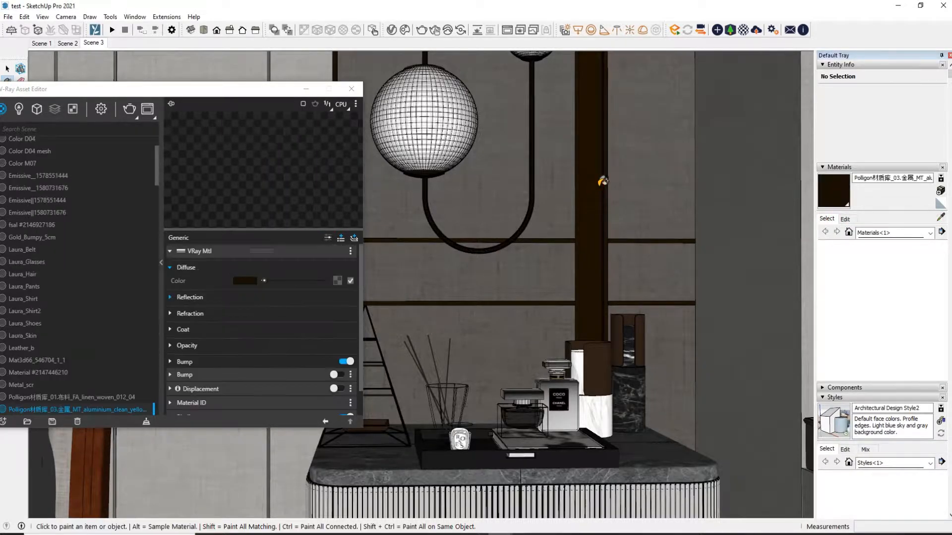
left_click(190, 298)
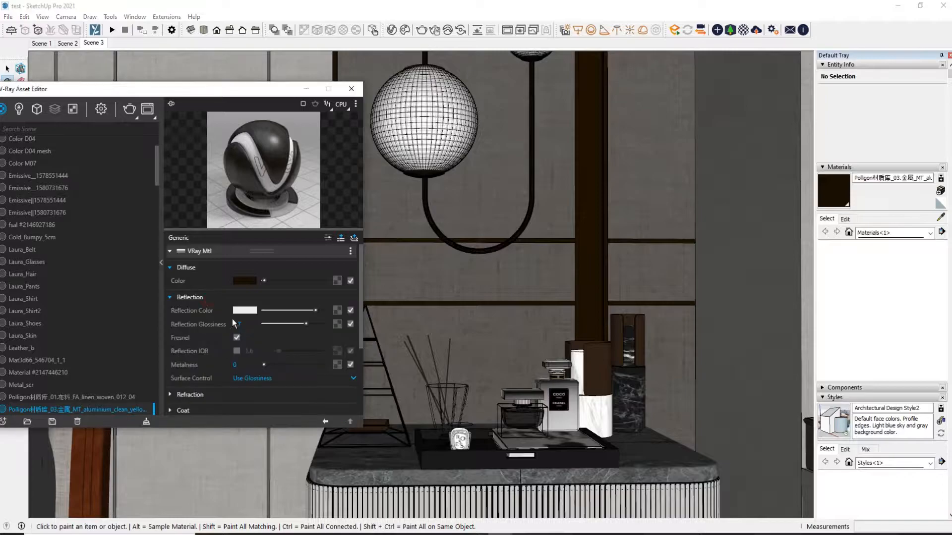
left_click(246, 325)
type("0.8")
key("Return")
Sample the white material of the pendant lamp's globe and turn off Fresnel in its reflection settings
left_click(940, 218)
left_click(430, 118)
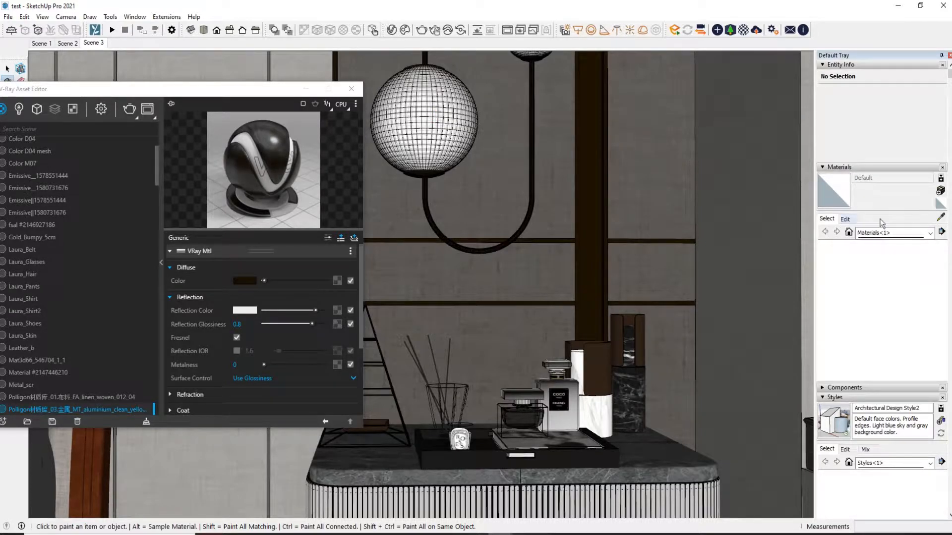
left_click(939, 217)
left_click(454, 113)
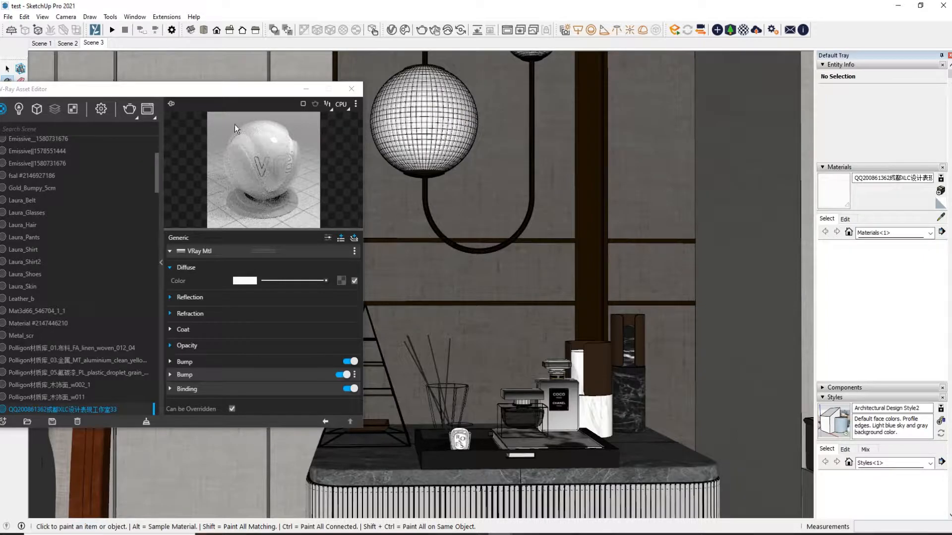
left_click(242, 301)
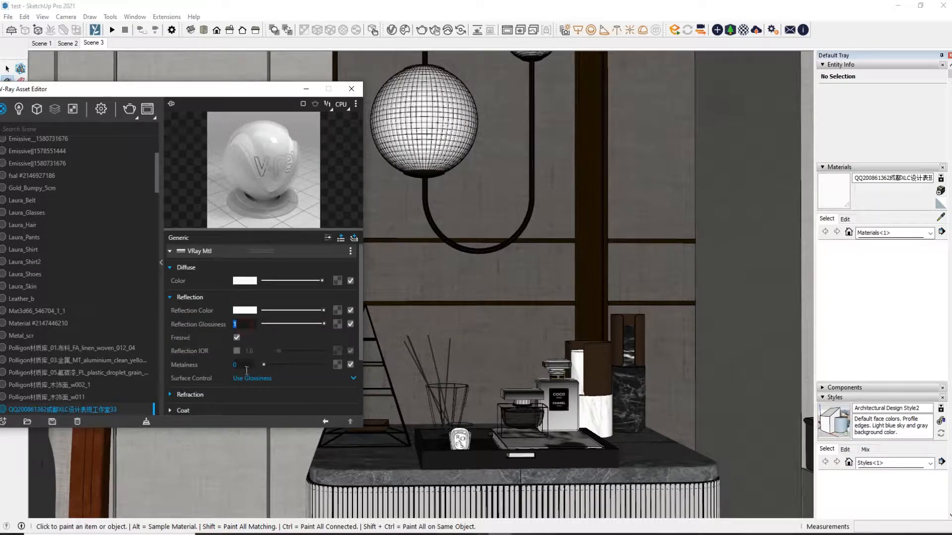
scroll(232, 348, "down", 1)
left_click(237, 287)
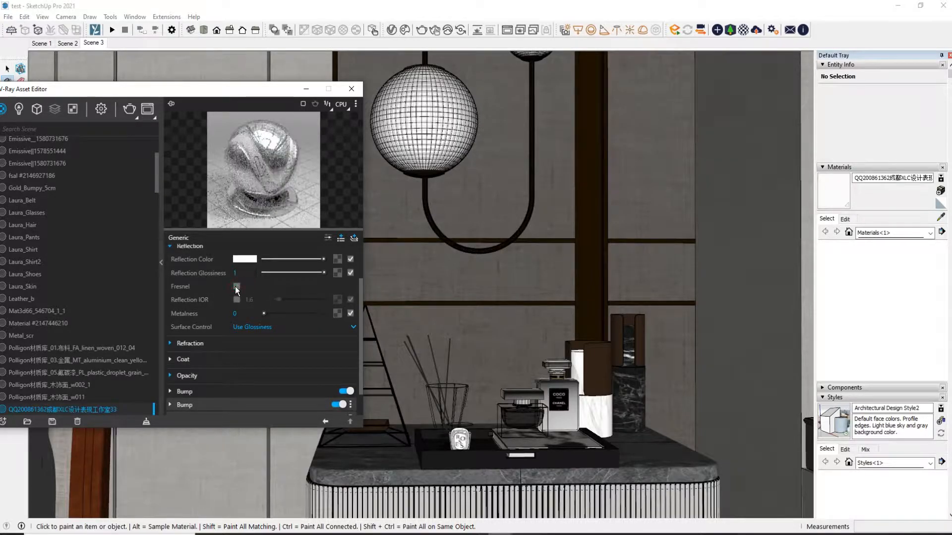
Examine the refraction settings of the pendant globe's white material
left_click(261, 337)
scroll(269, 351, "down", 1)
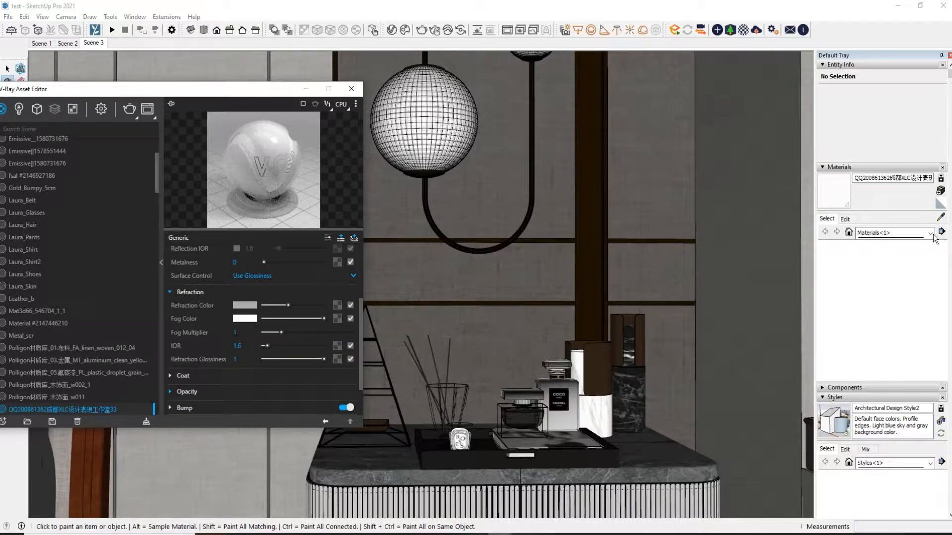
Sample the dark brown metal material of the pendant lamp's curved arm to load its V-Ray settings
left_click(941, 217)
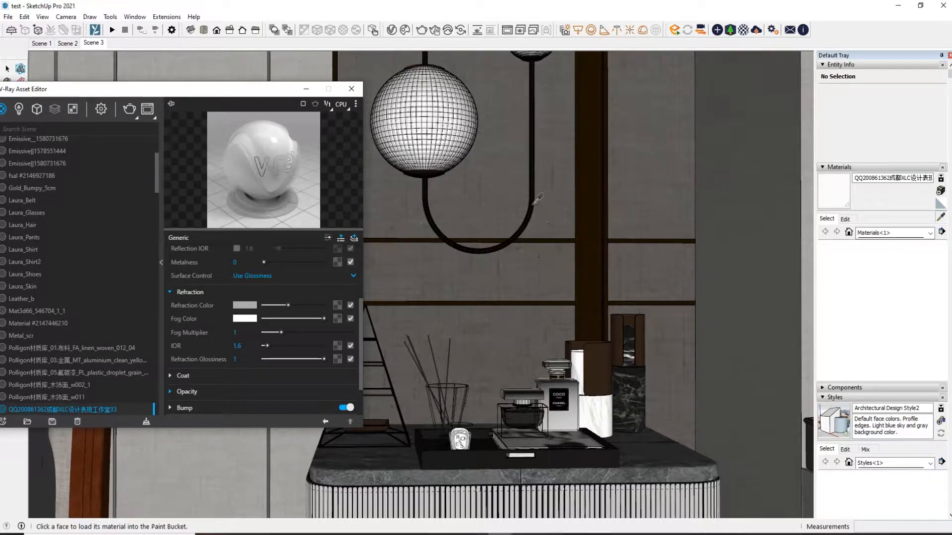
left_click(532, 201)
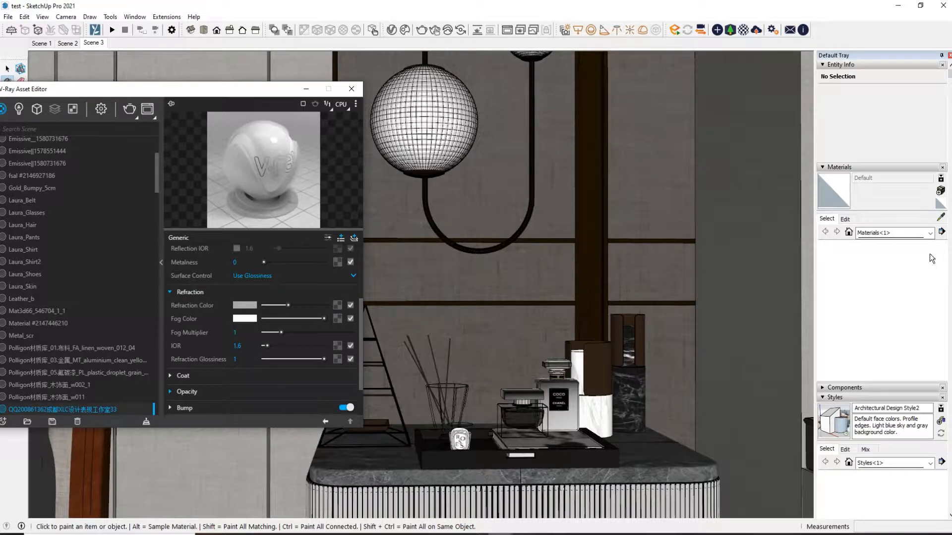
left_click(941, 216)
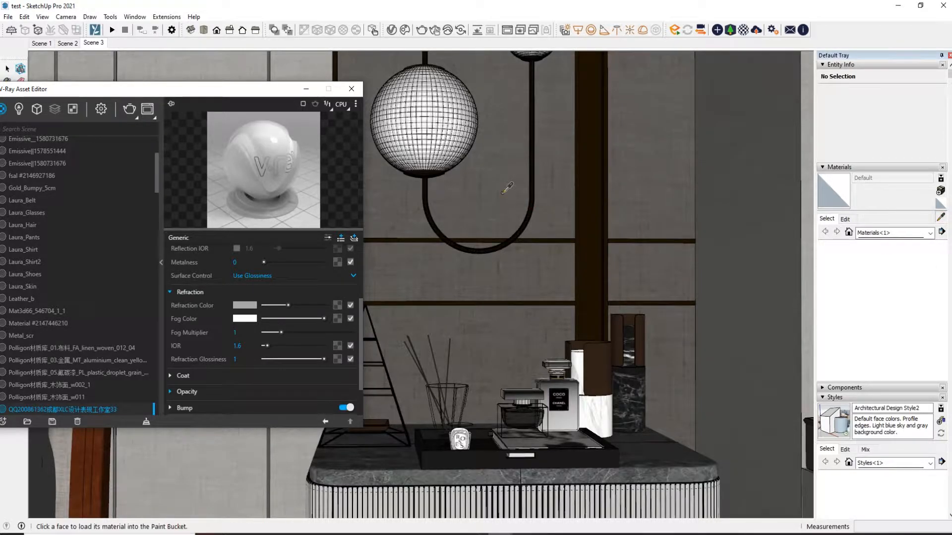
left_click(533, 192)
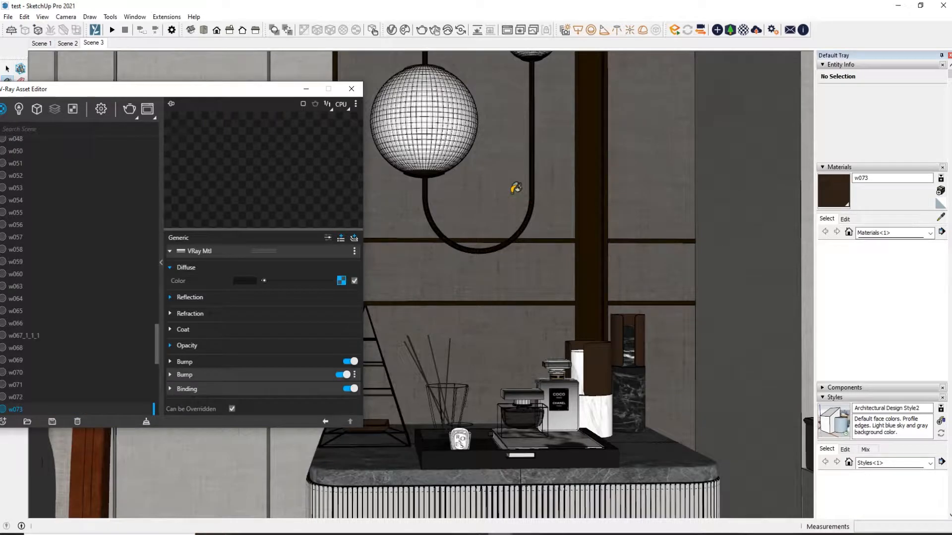
left_click_drag(179, 92, 240, 85)
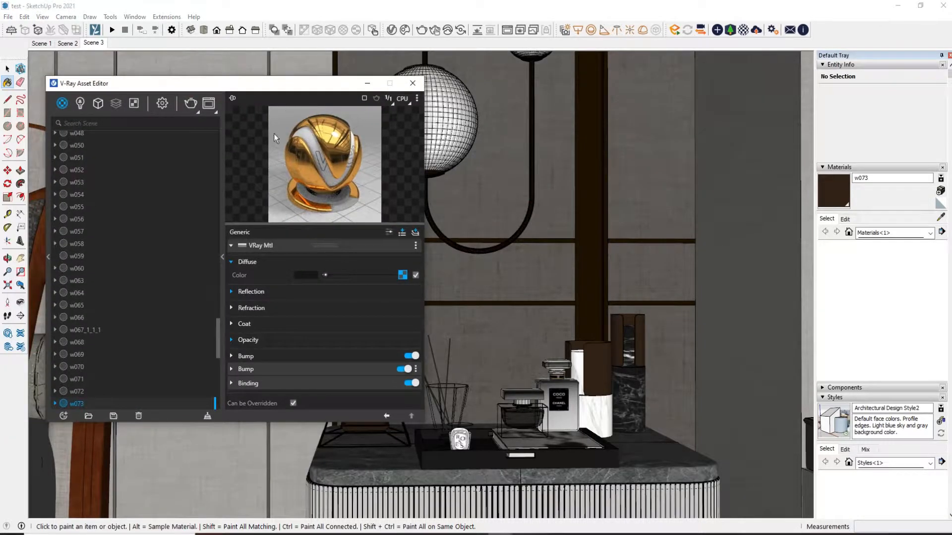
Examine the arm material's reflection color, glossiness and refraction settings, and compare its preview with Fresnel on and off
left_click(327, 295)
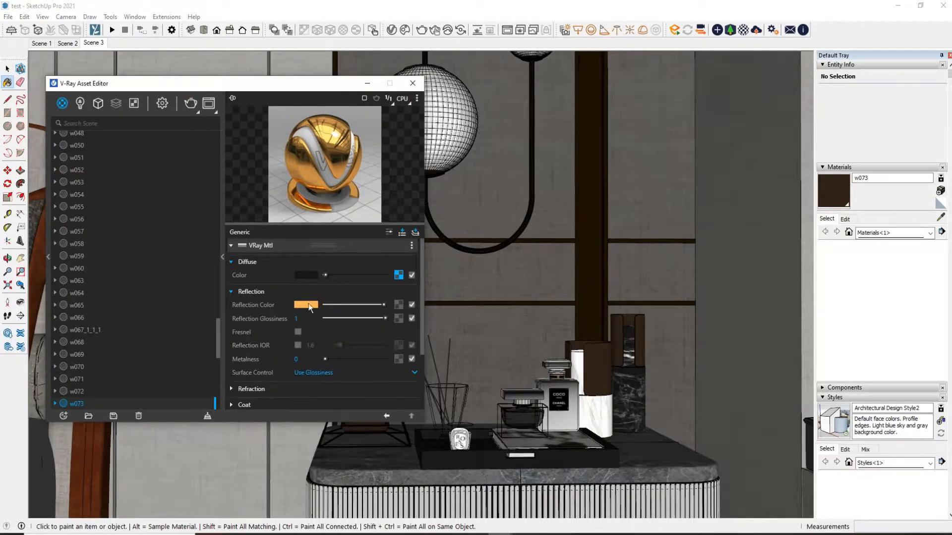
left_click(305, 304)
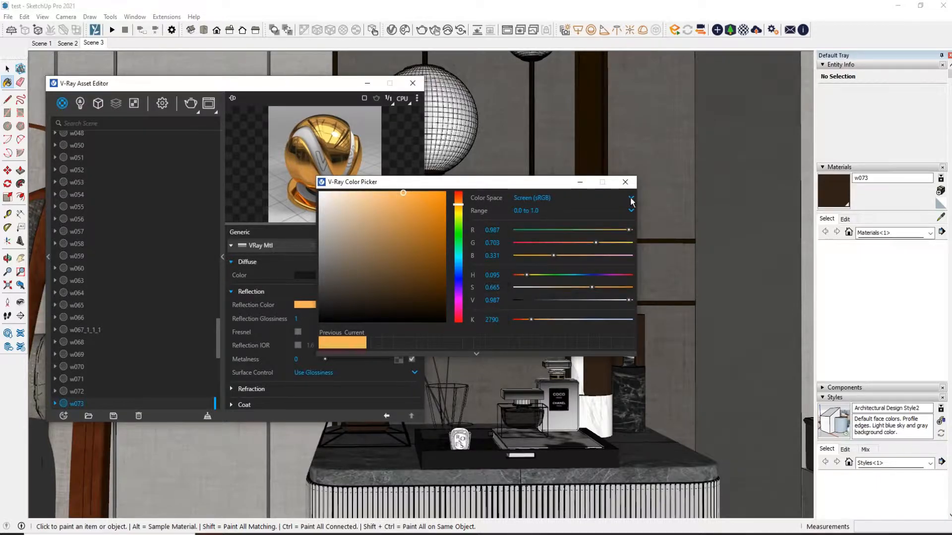
left_click(626, 182)
left_click(301, 319)
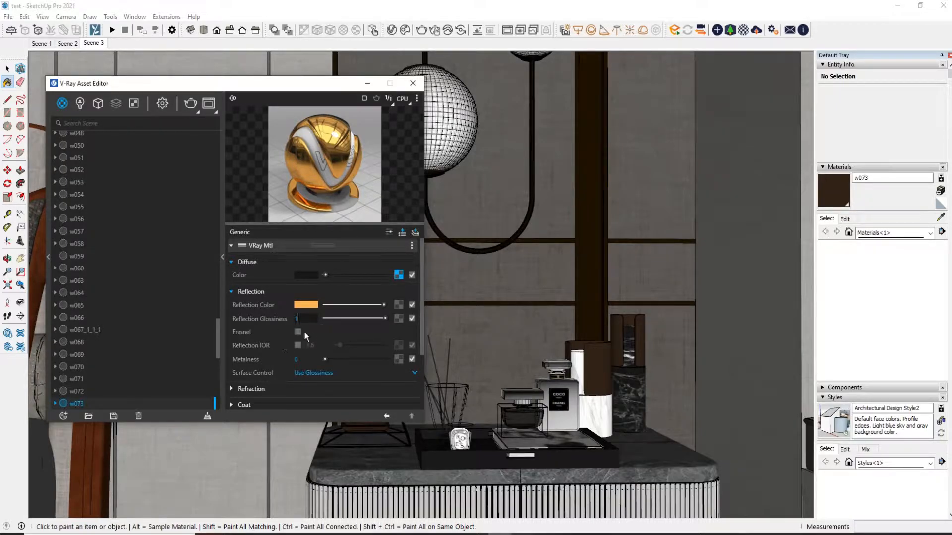
left_click(297, 333)
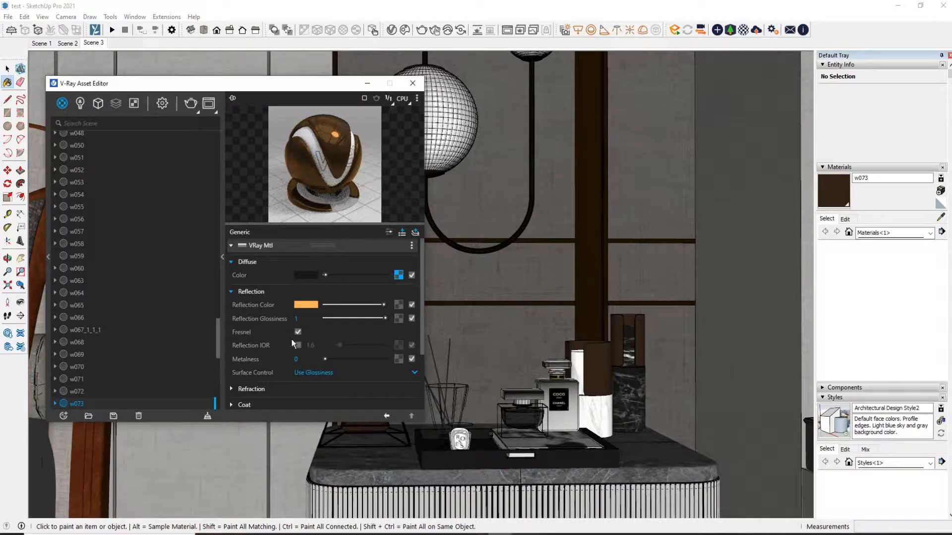
left_click(298, 332)
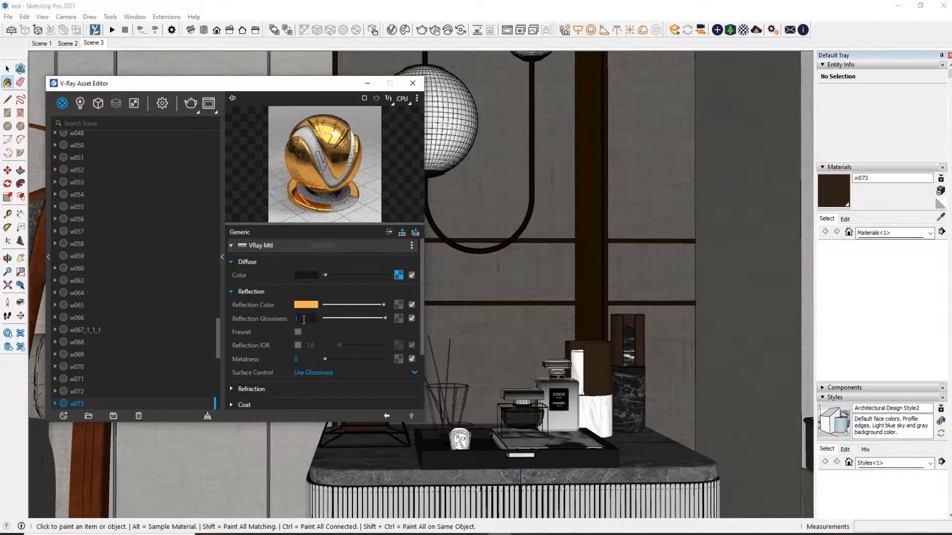
scroll(288, 337, "down", 1)
left_click(268, 338)
scroll(305, 364, "down", 1)
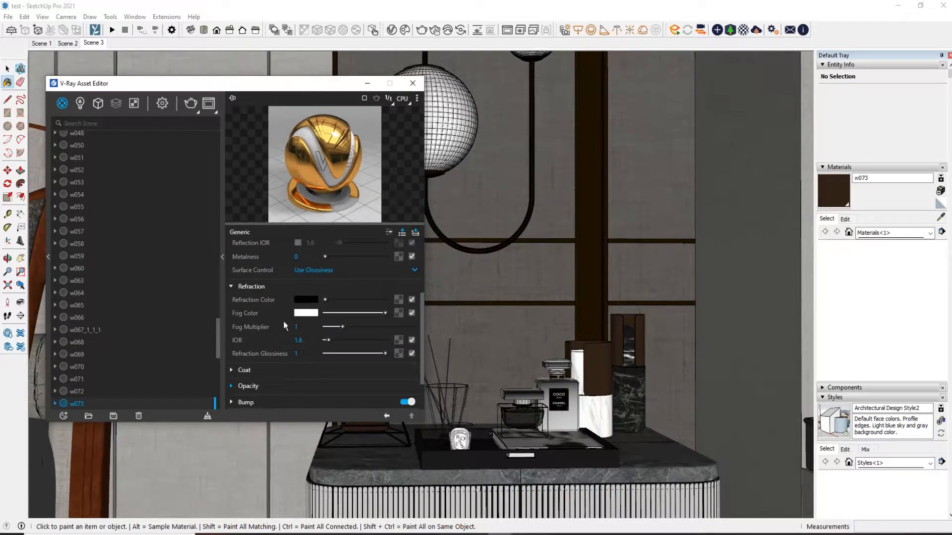
key("Tab")
left_click_drag(403, 83, 330, 82)
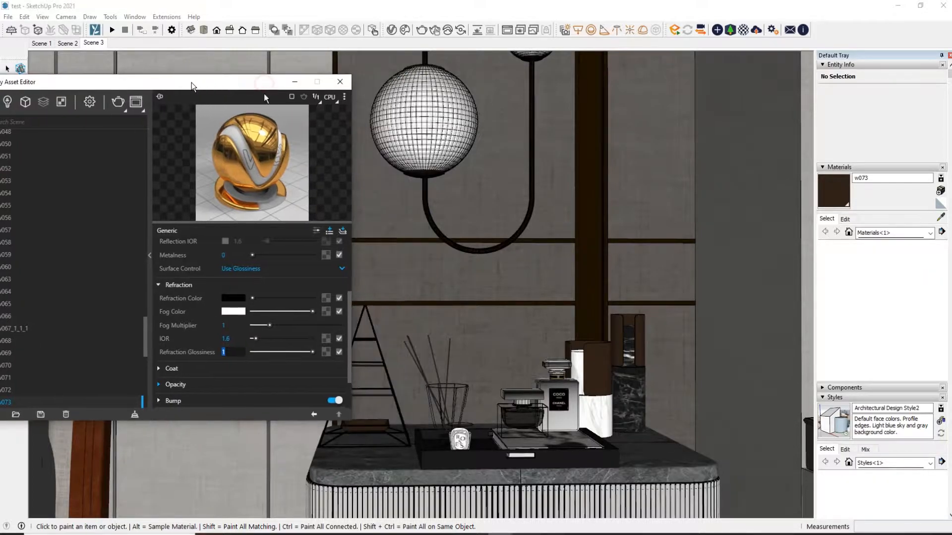
Sample the perfume bottle's COCO NOIR CHANEL label material and save its texture image as w025 in Saved Pictures
left_click(941, 218)
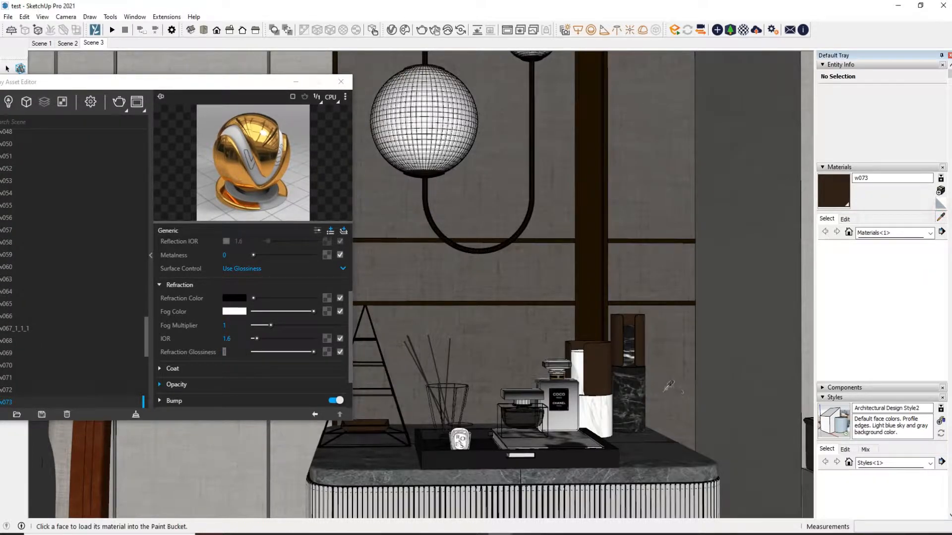
left_click(565, 400)
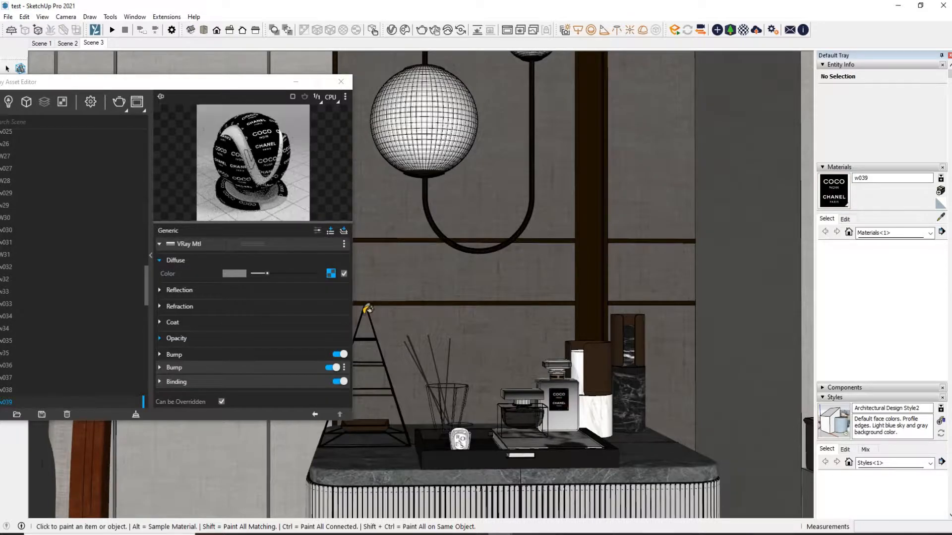
left_click(331, 273)
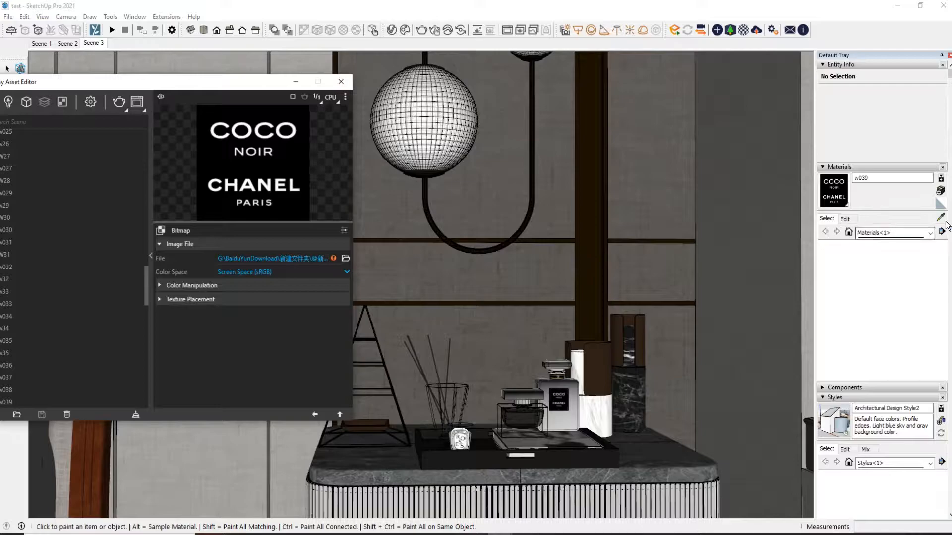
left_click(845, 218)
left_click(918, 323)
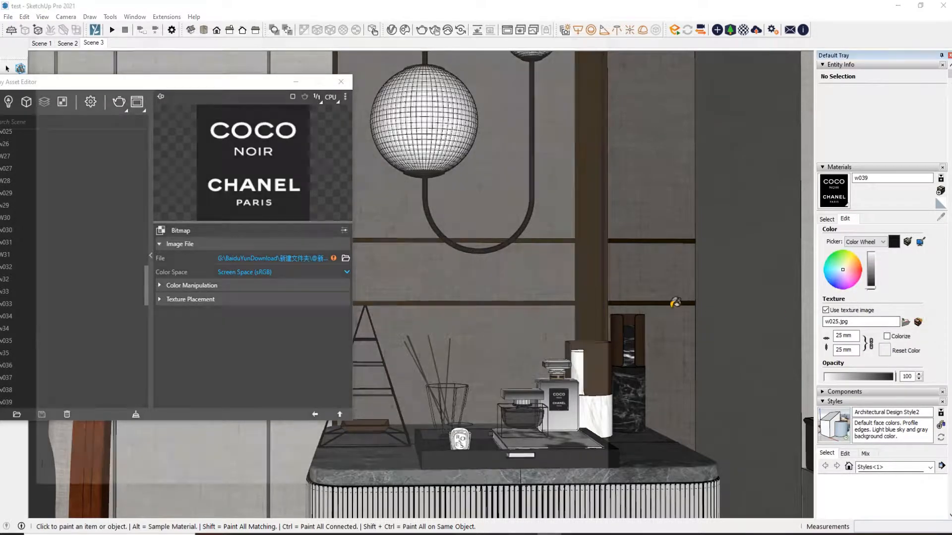
right_click(389, 261)
left_click(443, 155)
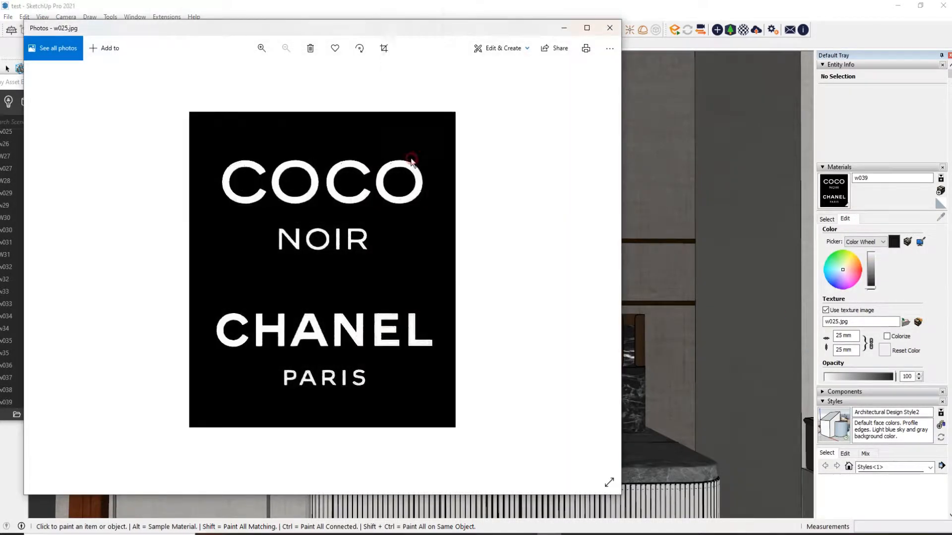
left_click(422, 279)
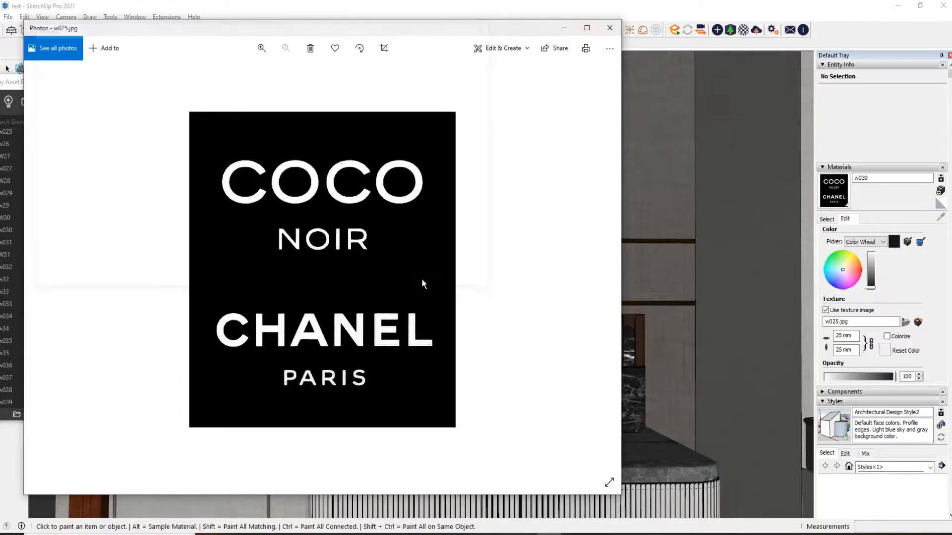
left_click(610, 28)
Relink the label material's diffuse bitmap to the w025 image in Saved Pictures
left_click(347, 260)
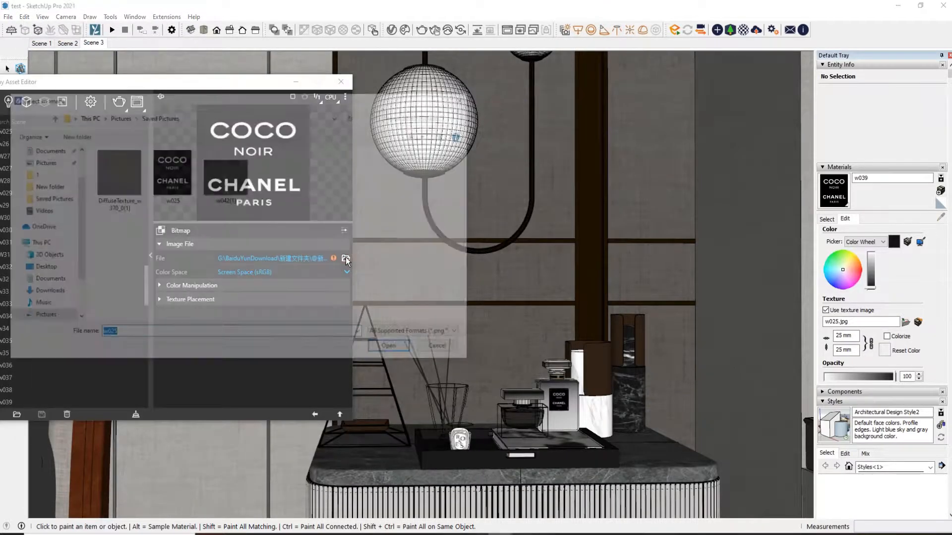
double_click(180, 185)
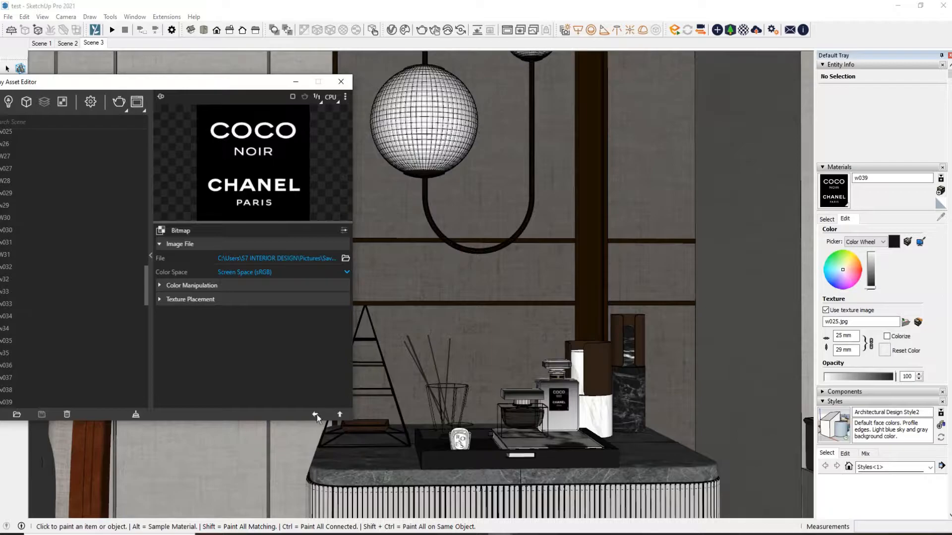
left_click(316, 414)
Give the label material a dark grey Reflection Color
left_click(210, 290)
left_click_drag(256, 303, 260, 304)
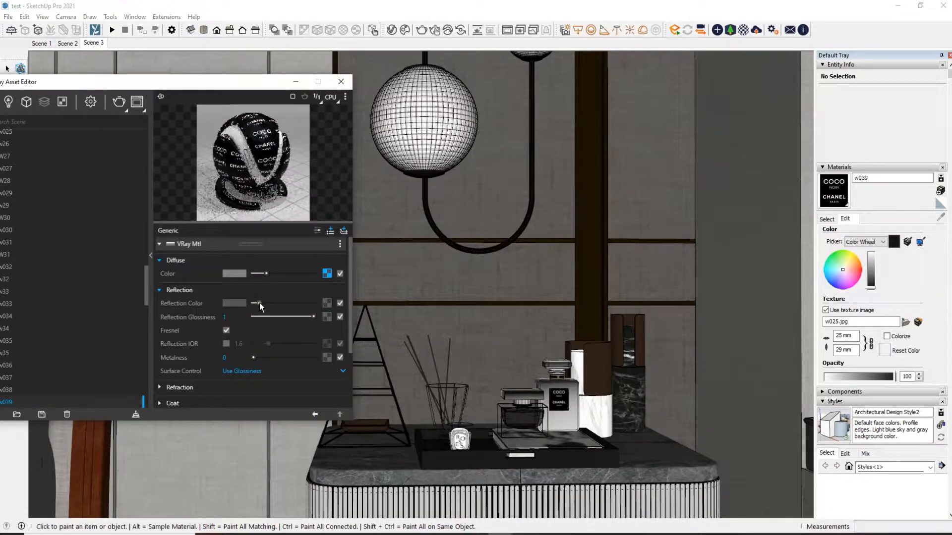
double_click(243, 320)
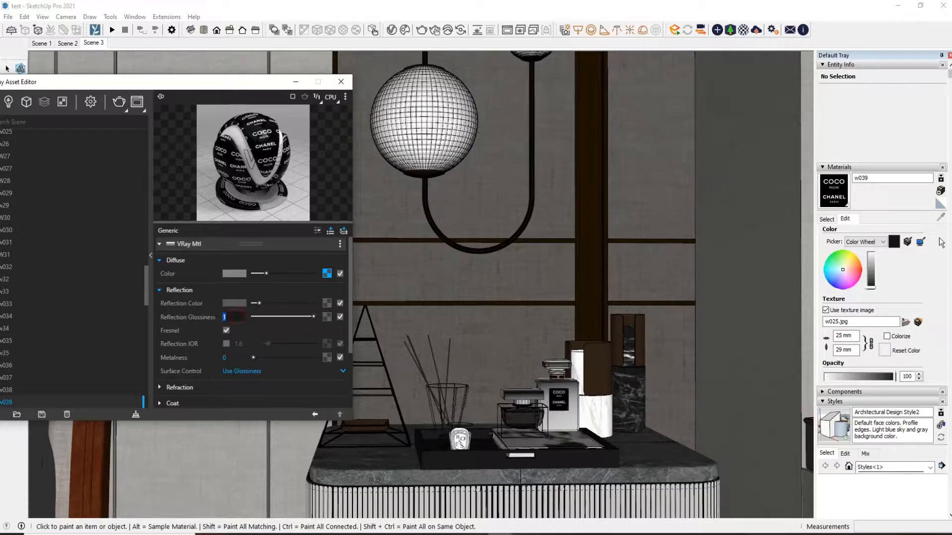
Sample the light grey material of the cabinet's fluted front and save its texture image as Color_c8c6c4(1) in Saved Pictures
left_click(835, 219)
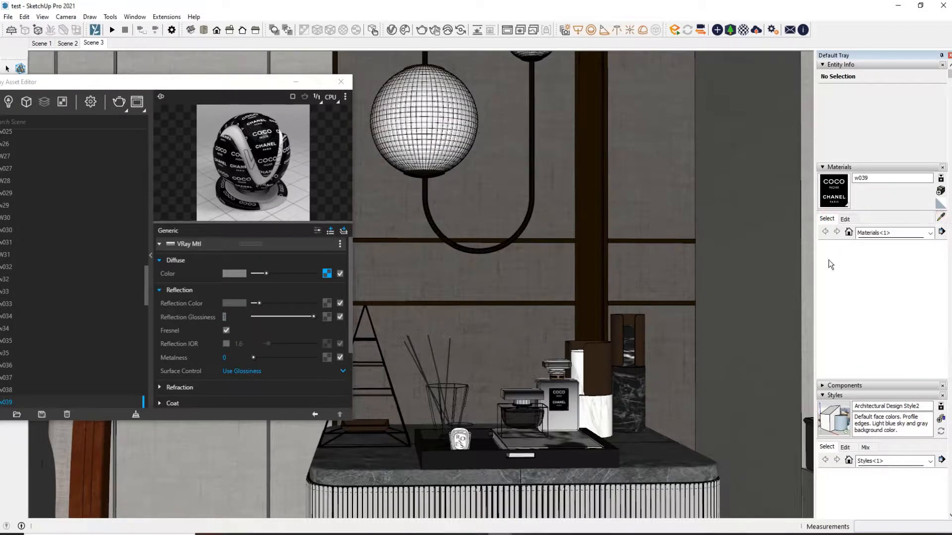
left_click(484, 491, "alt")
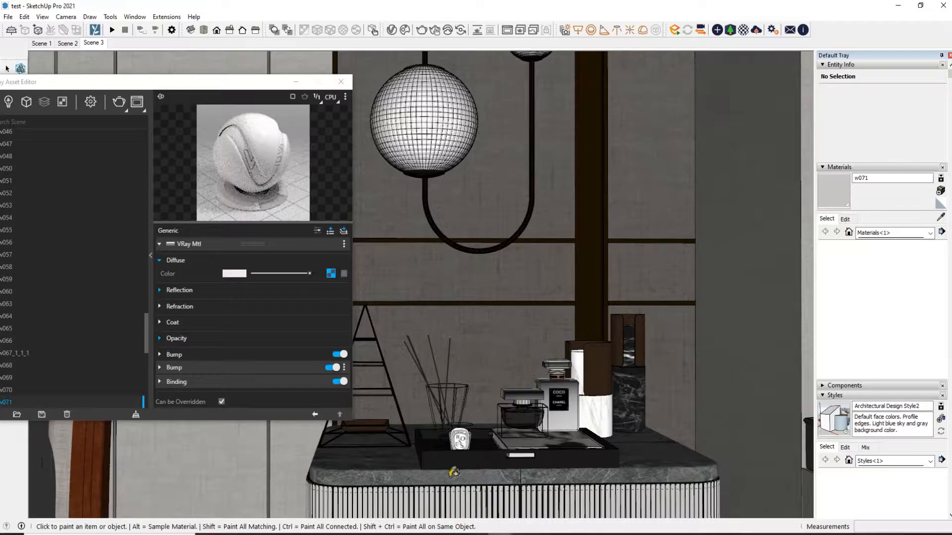
left_click(332, 274)
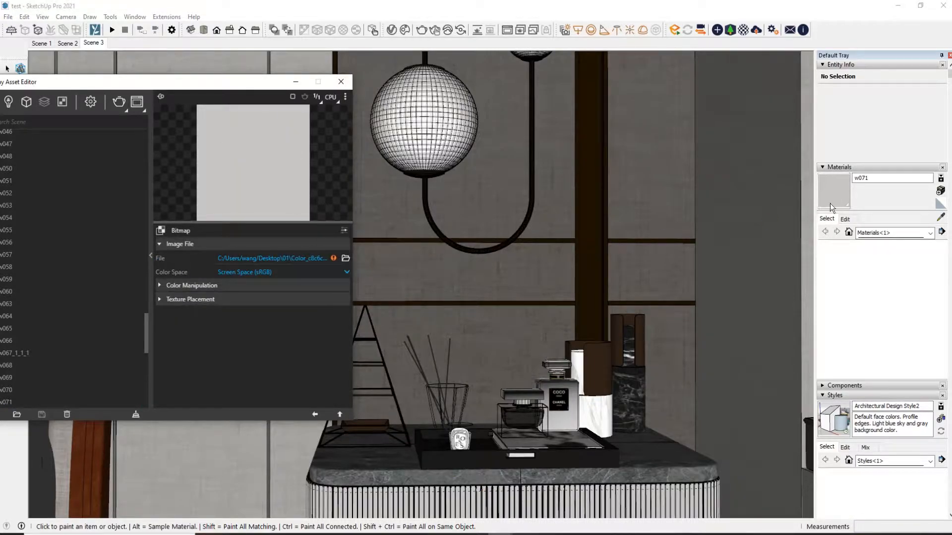
left_click(845, 218)
left_click(917, 323)
right_click(430, 232)
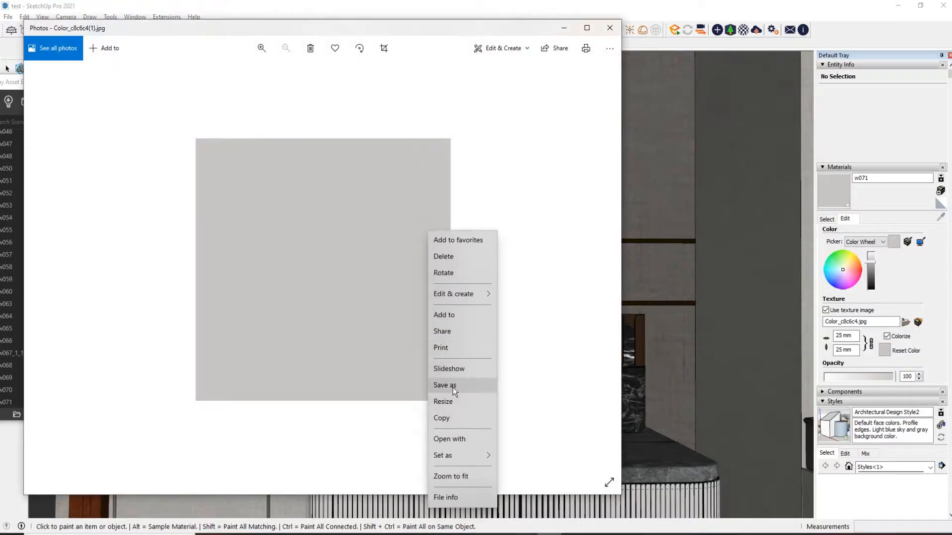
left_click(453, 386)
left_click(420, 278)
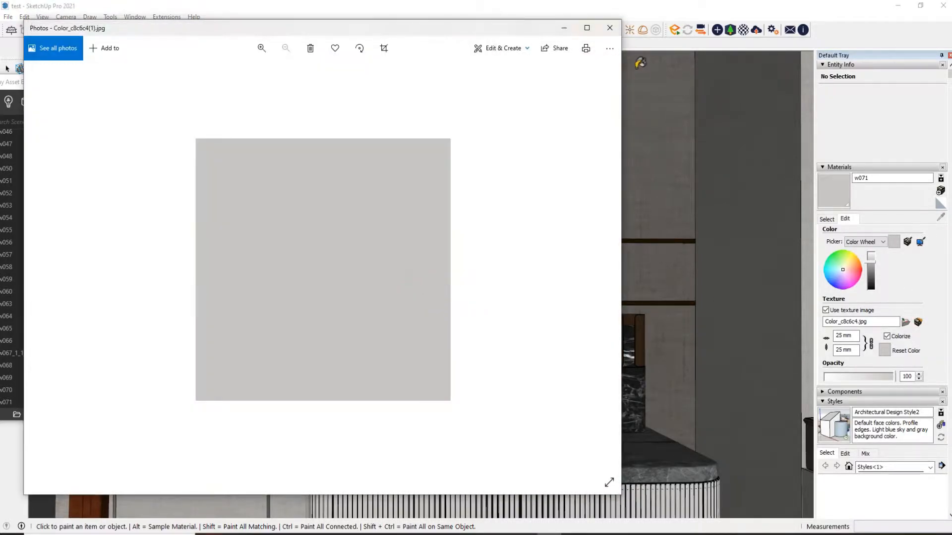
left_click(610, 28)
Relink the fluted front material's diffuse bitmap to the saved Color_c8c6c4(1) image and check its reflection settings
left_click(346, 259)
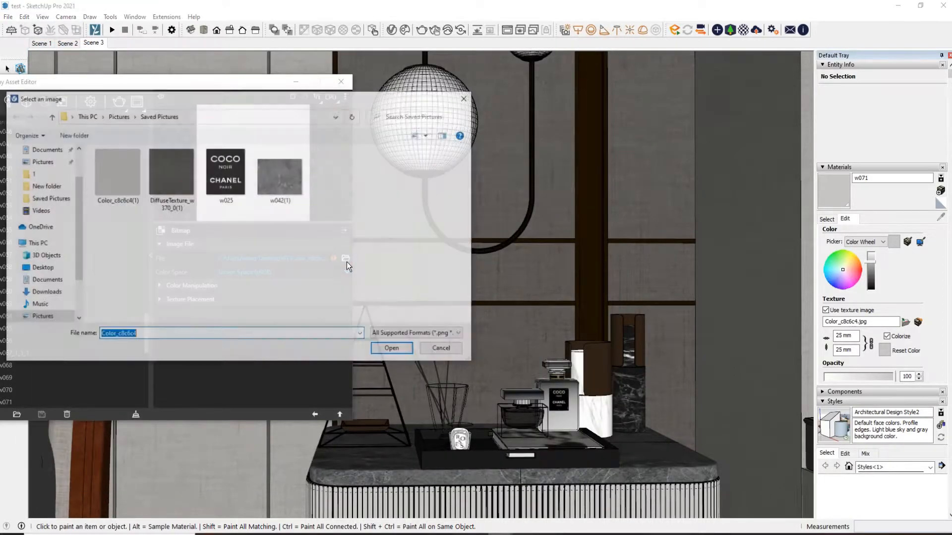
double_click(120, 180)
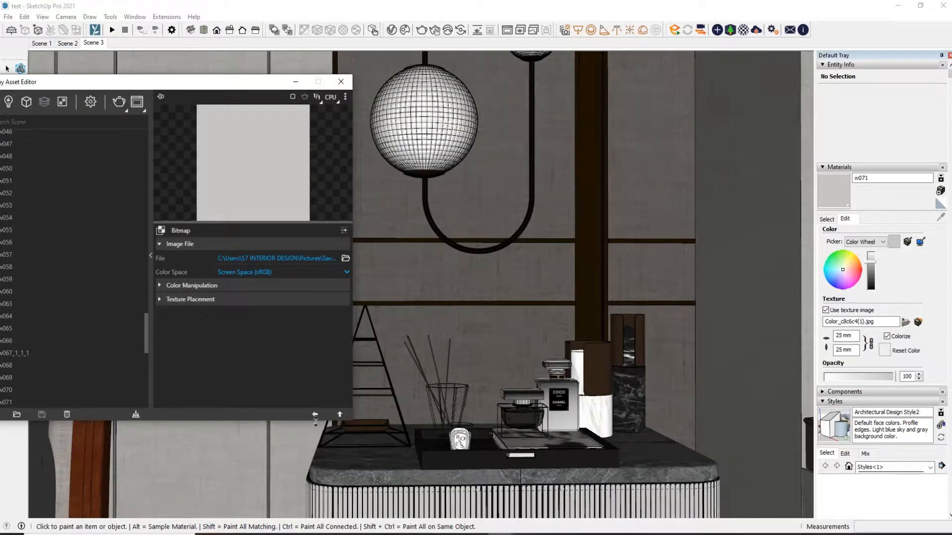
left_click(314, 415)
double_click(238, 317)
scroll(230, 336, "down", 2)
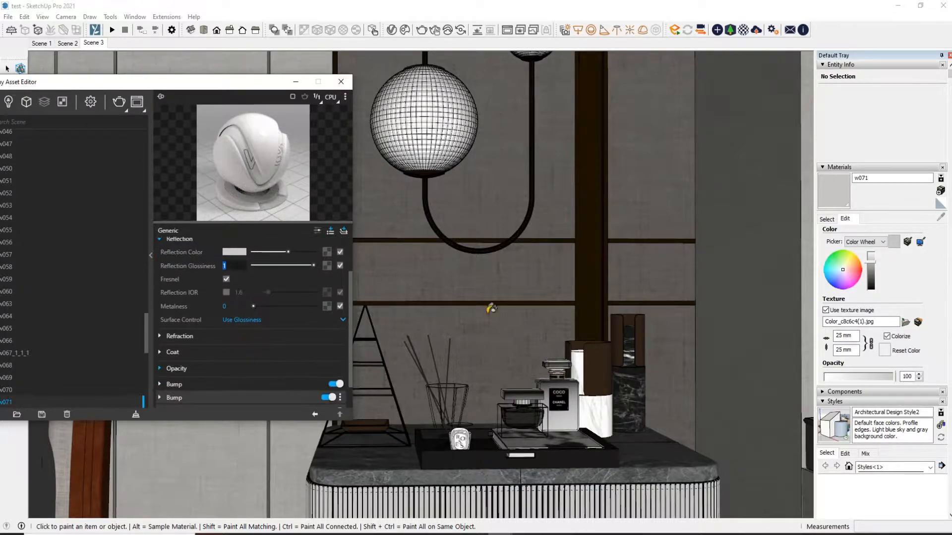
Sample the white marble material of the container beside the perfume bottles and open its diffuse bitmap settings
left_click(826, 220)
left_click(941, 217)
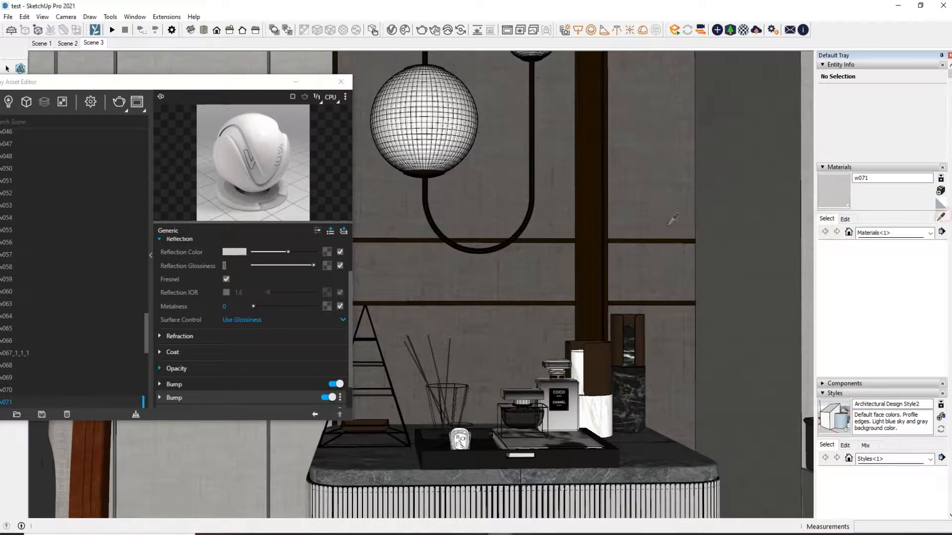
scroll(610, 205, "down", 1)
left_click(599, 390)
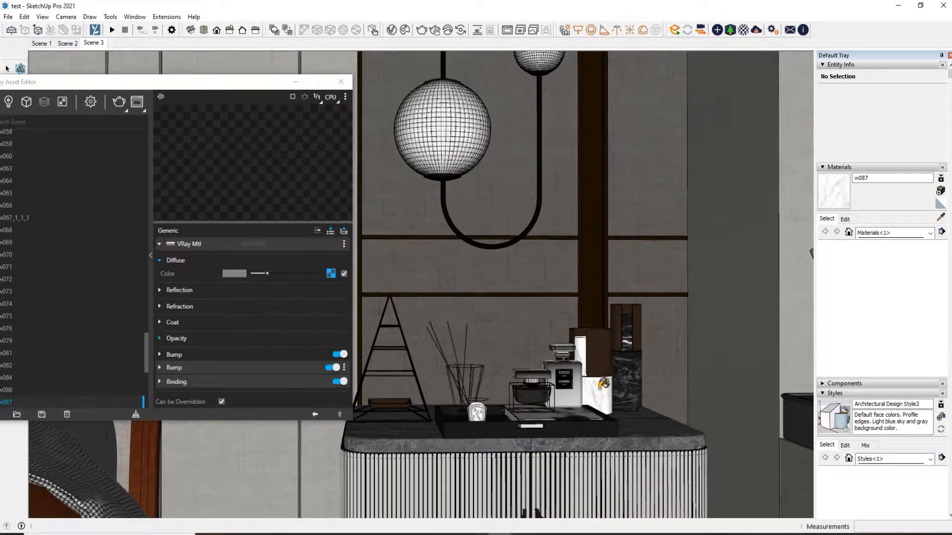
left_click(330, 274)
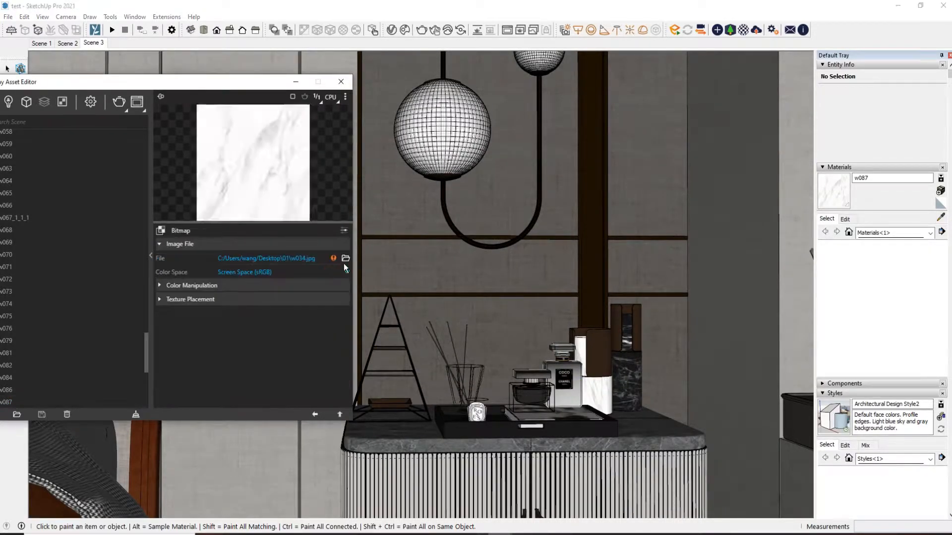
Save the white marble material's texture image as w034 in Saved Pictures
left_click(345, 259)
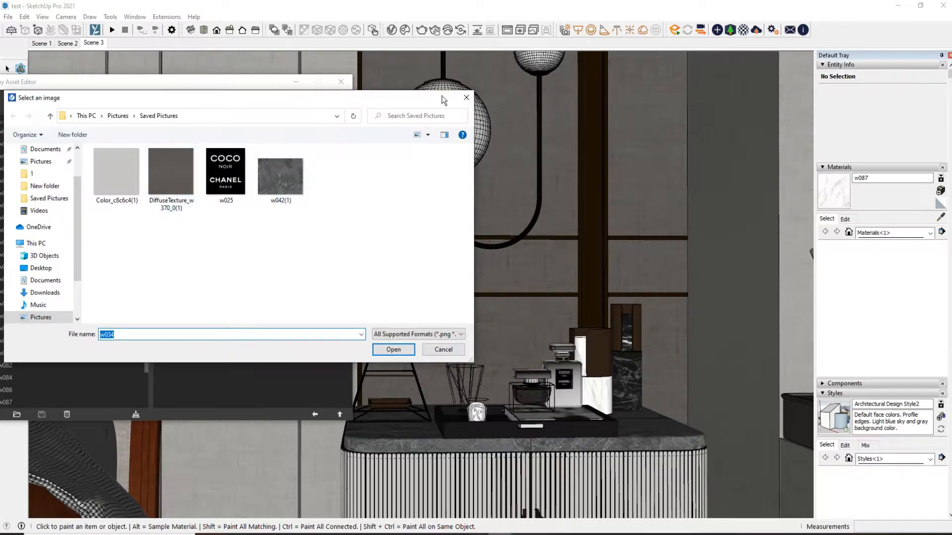
left_click(466, 98)
left_click(845, 218)
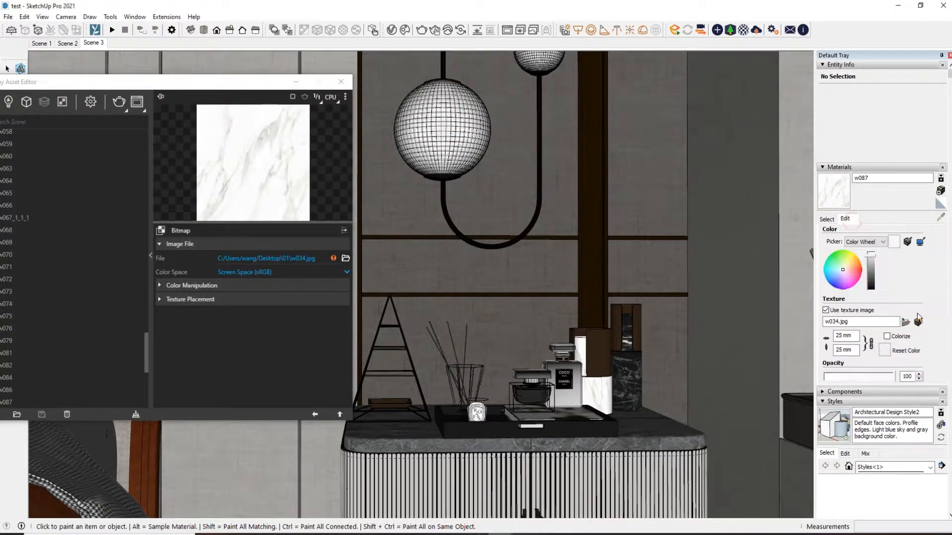
left_click(919, 323)
right_click(400, 234)
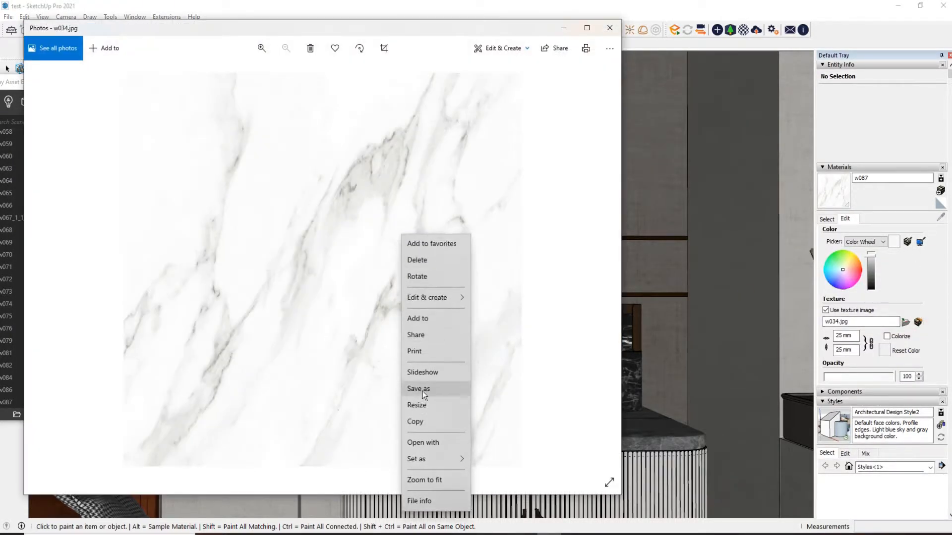
left_click(422, 392)
left_click(419, 278)
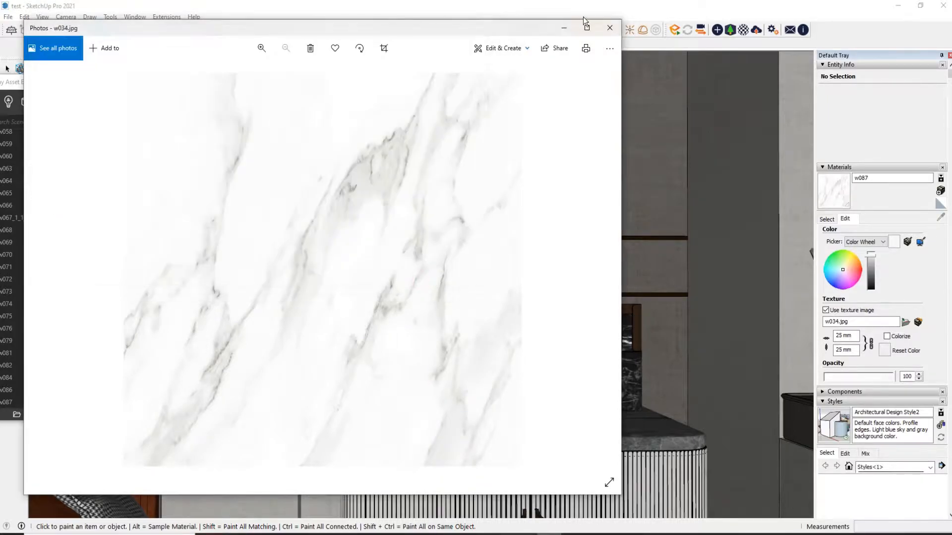
left_click(610, 28)
Relink the white marble material's diffuse bitmap to the w034 image in Saved Pictures
left_click(346, 258)
left_click(281, 173)
left_click(315, 415)
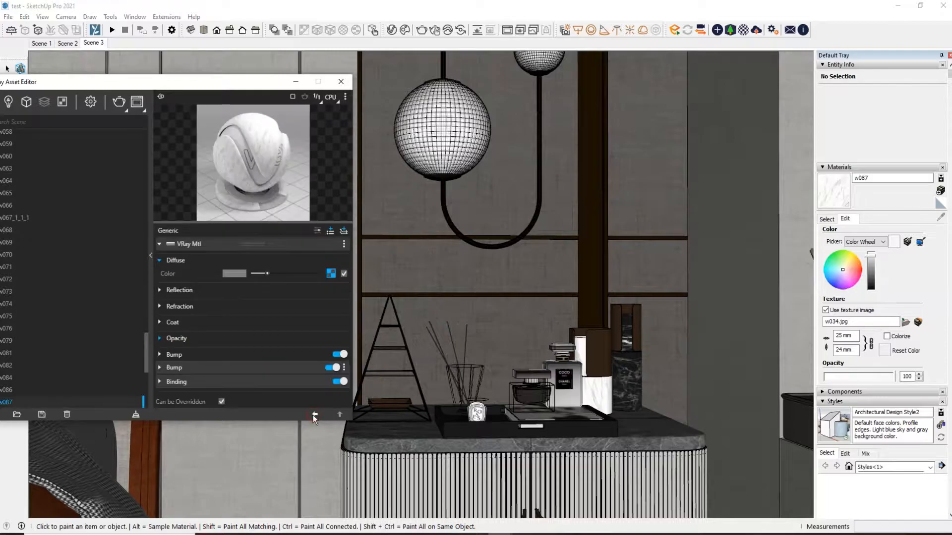
Give the white marble material a dark grey Reflection Color
left_click(208, 293)
left_click(254, 303)
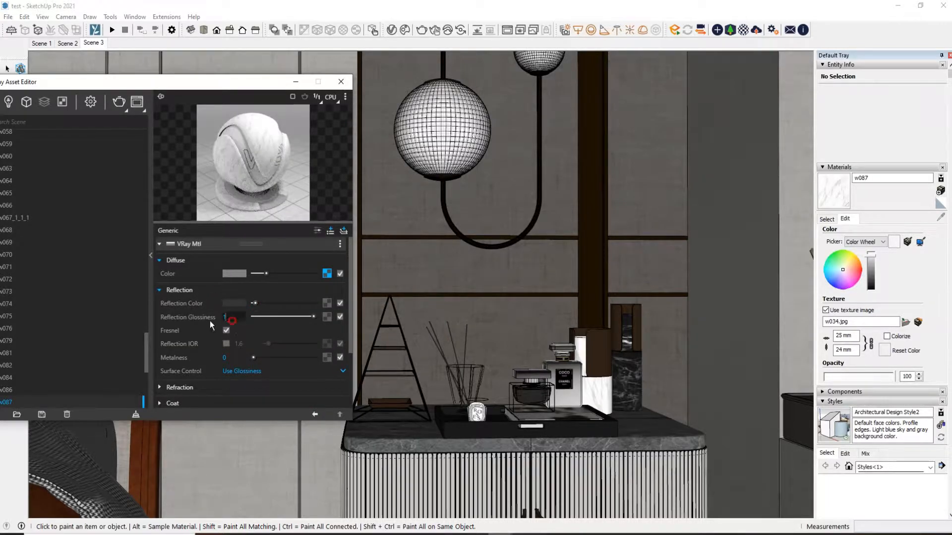
left_click_drag(257, 87, 184, 70)
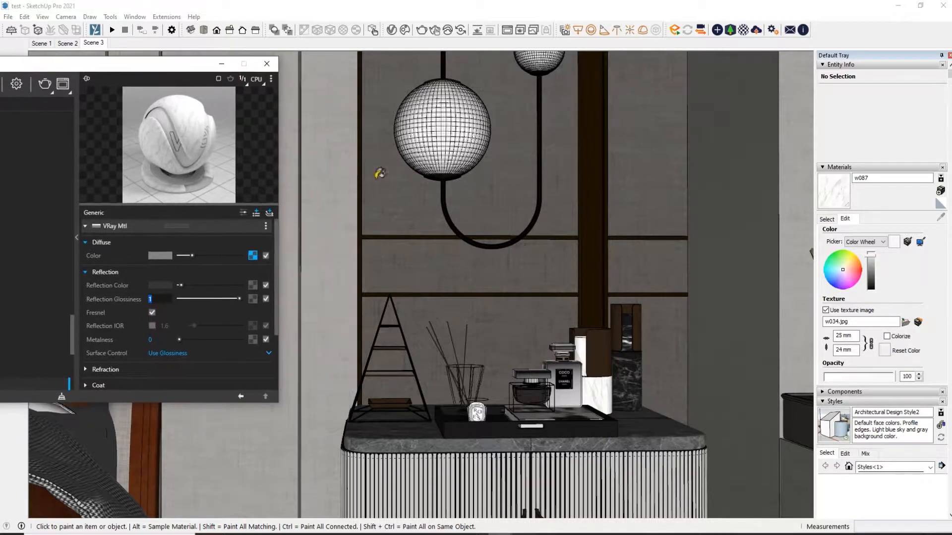
scroll(564, 297, "down", 2)
scroll(564, 298, "down", 4)
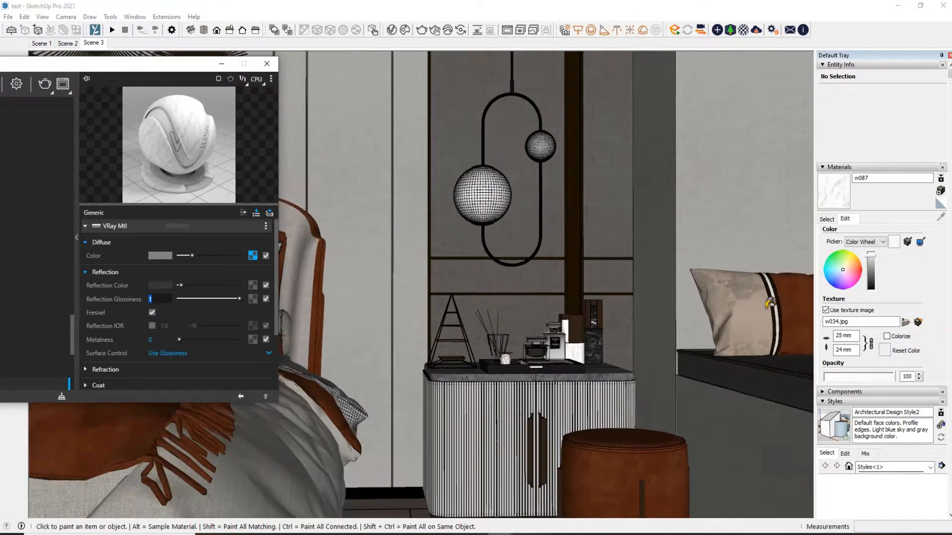
scroll(681, 285, "down", 2)
scroll(680, 284, "down", 2)
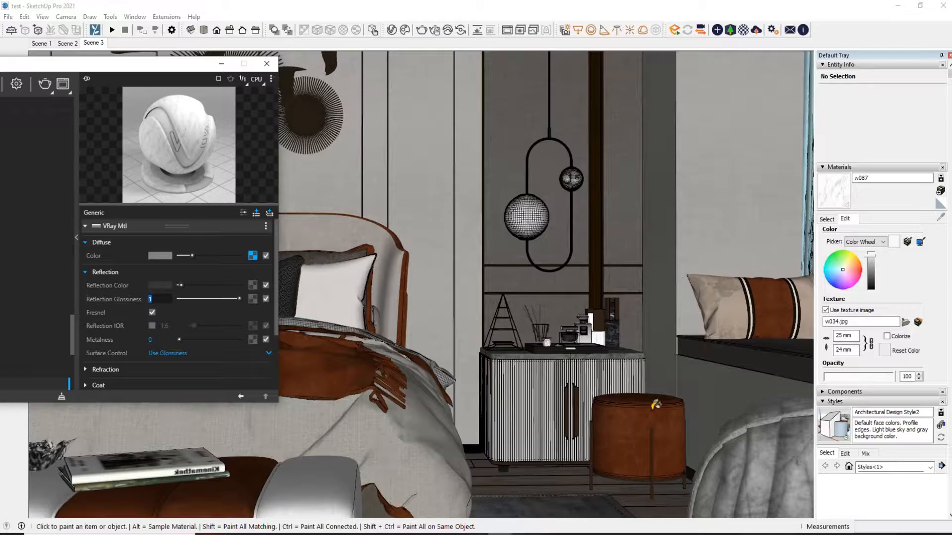
scroll(656, 455, "up", 1)
scroll(623, 453, "up", 1)
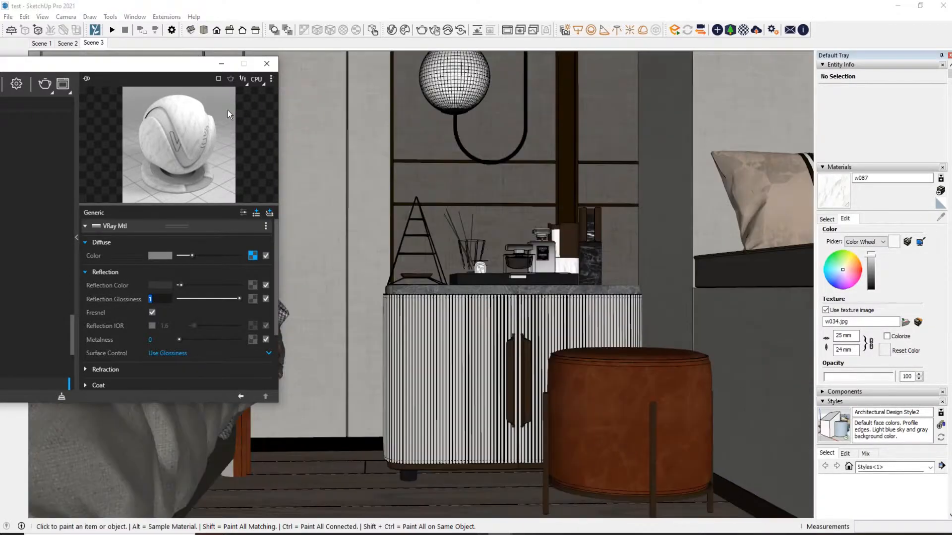
Switch to the Scene 1 view and place the material editor so the bed stays visible
left_click_drag(124, 73, 352, 105)
left_click(44, 44)
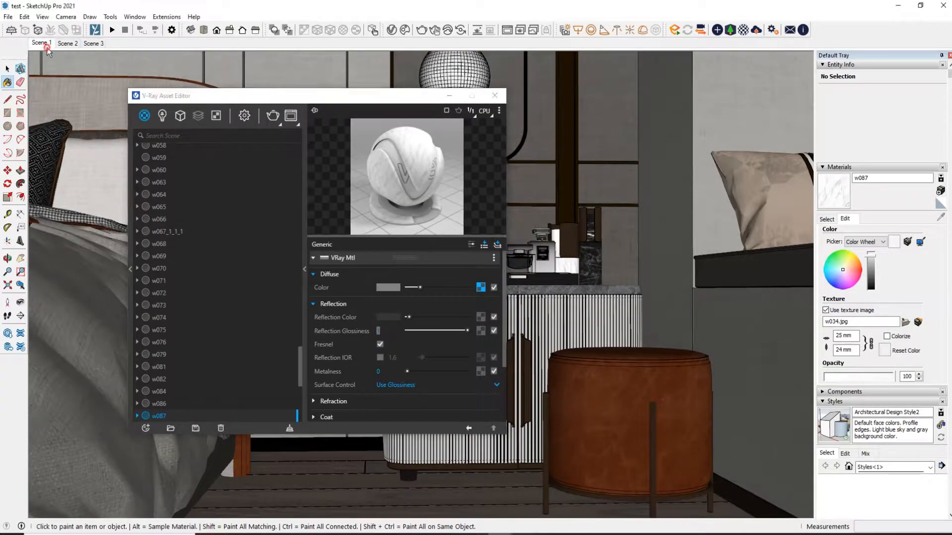
left_click(7, 68)
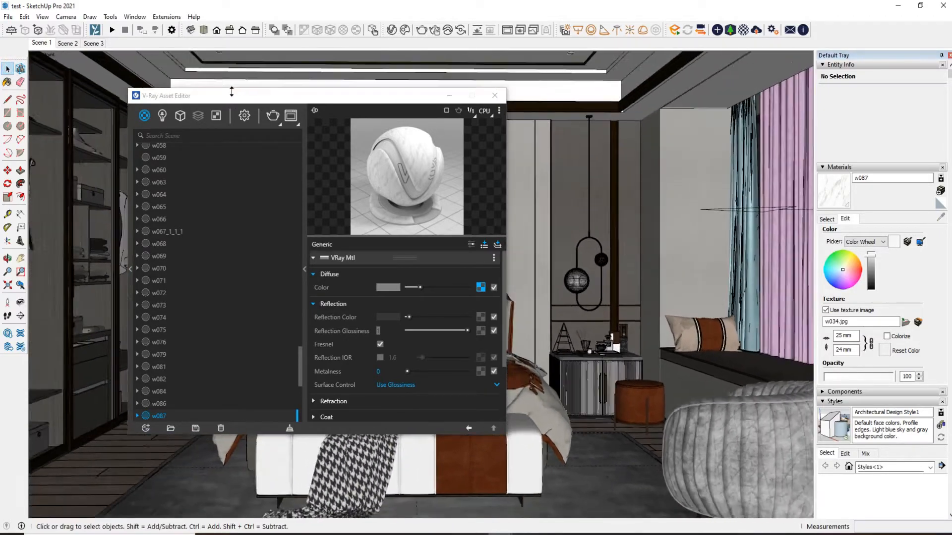
left_click_drag(248, 101, 110, 76)
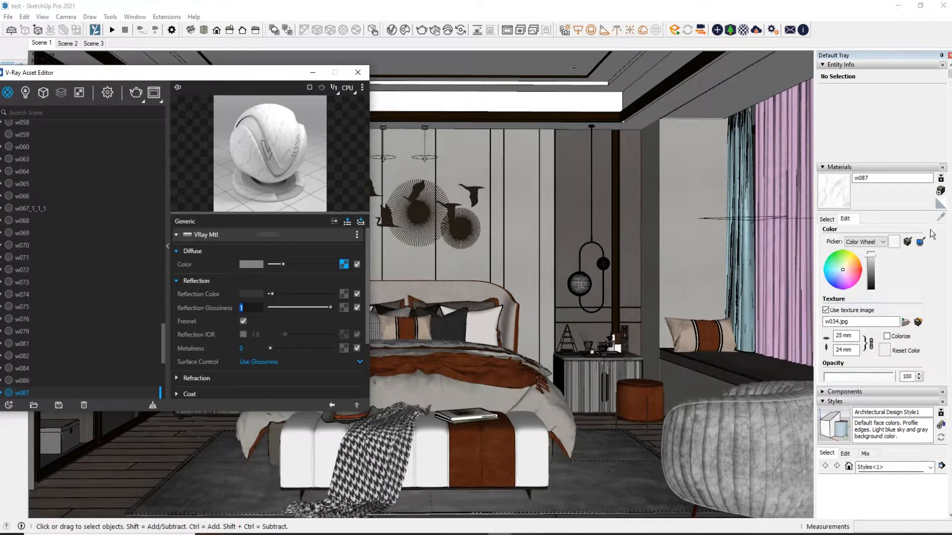
Sample the brown leather material of the bed-end bench and open its diffuse bitmap settings
left_click(827, 219)
left_click(940, 216)
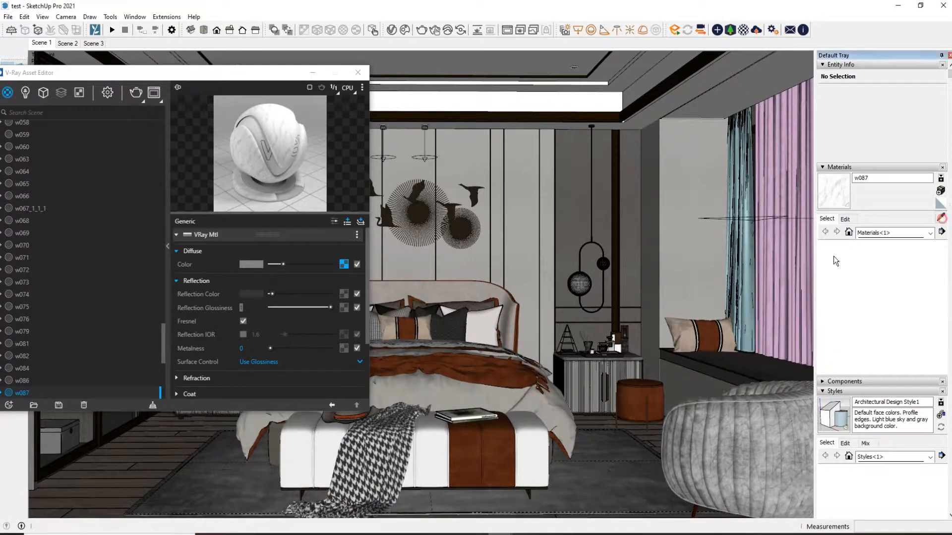
left_click(509, 438)
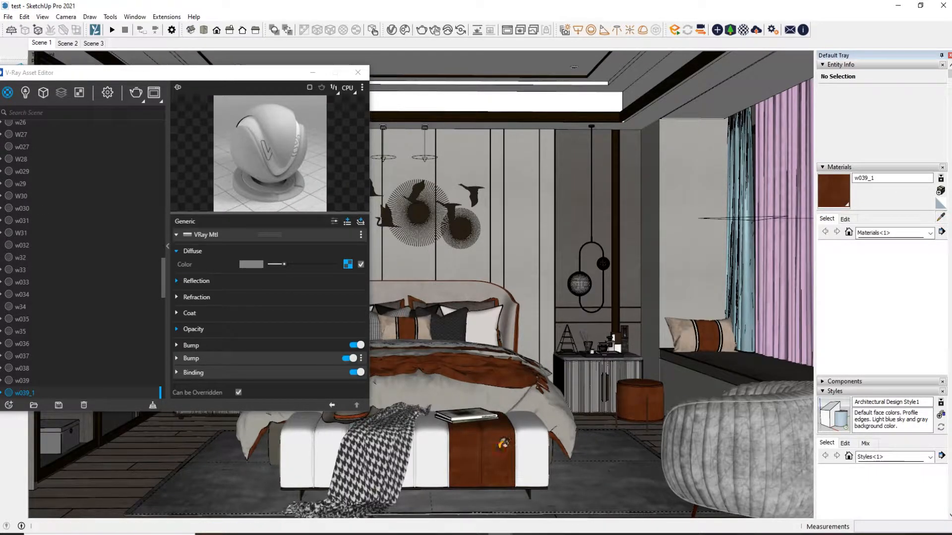
scroll(522, 462, "up", 4)
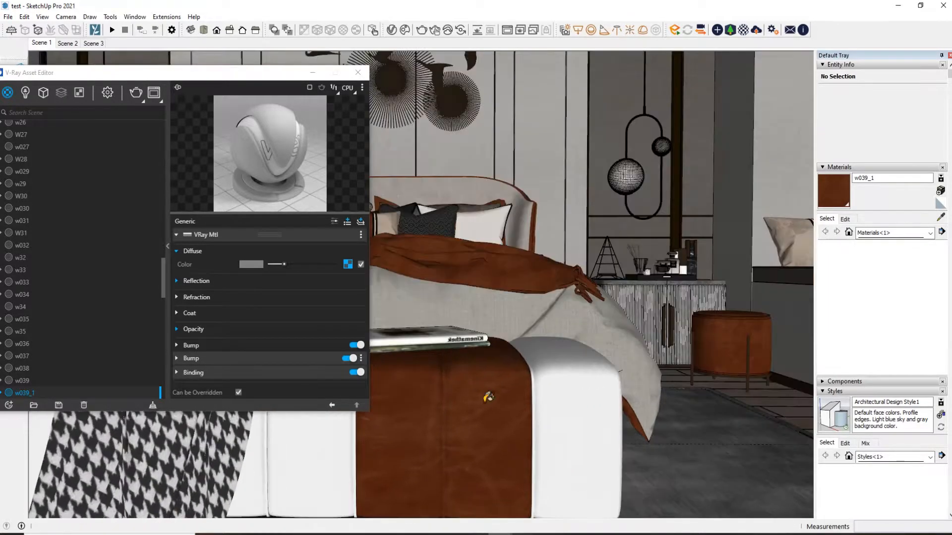
left_click(348, 264)
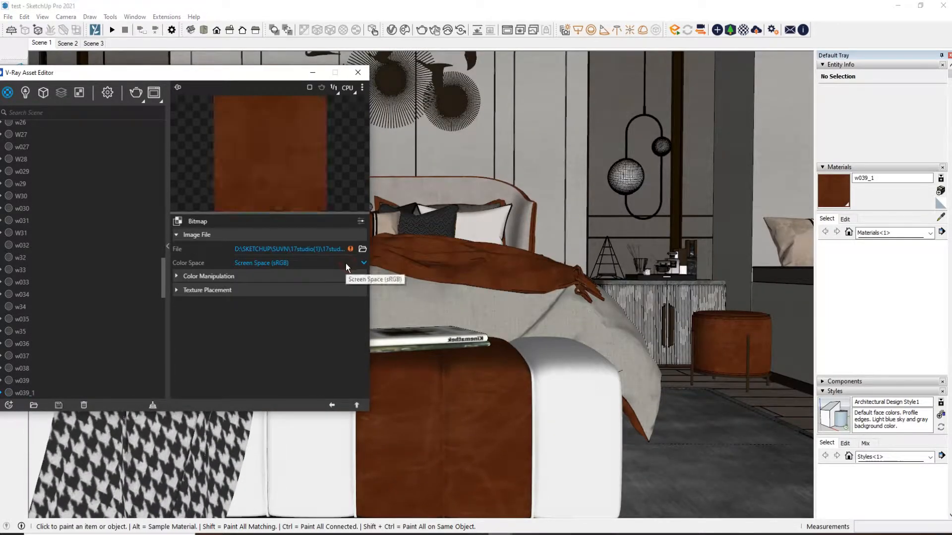
Save the brown leather texture image as Home_Concept_Mimi_Dining_Chair_Black_Old_Saddle_Nut-D in Saved Pictures
left_click(845, 219)
left_click(917, 322)
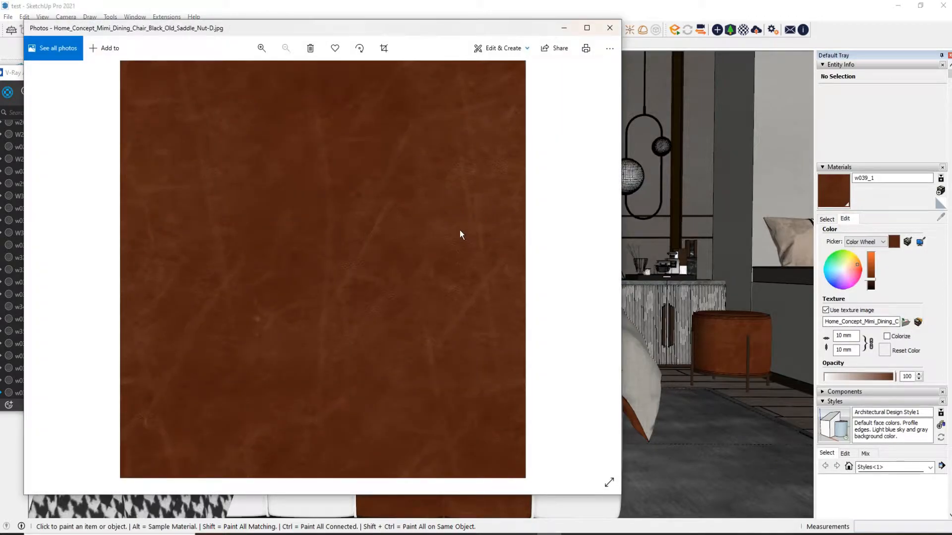
right_click(460, 230)
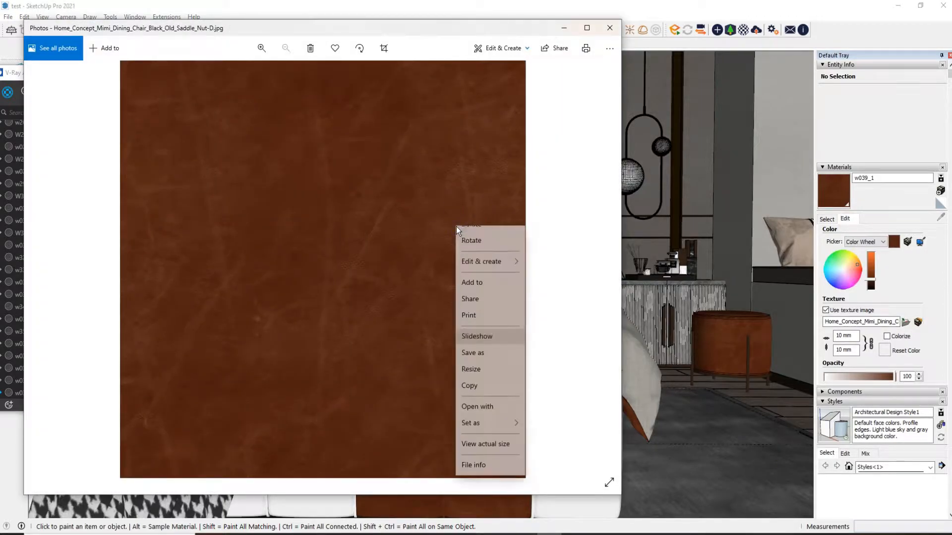
left_click(478, 379)
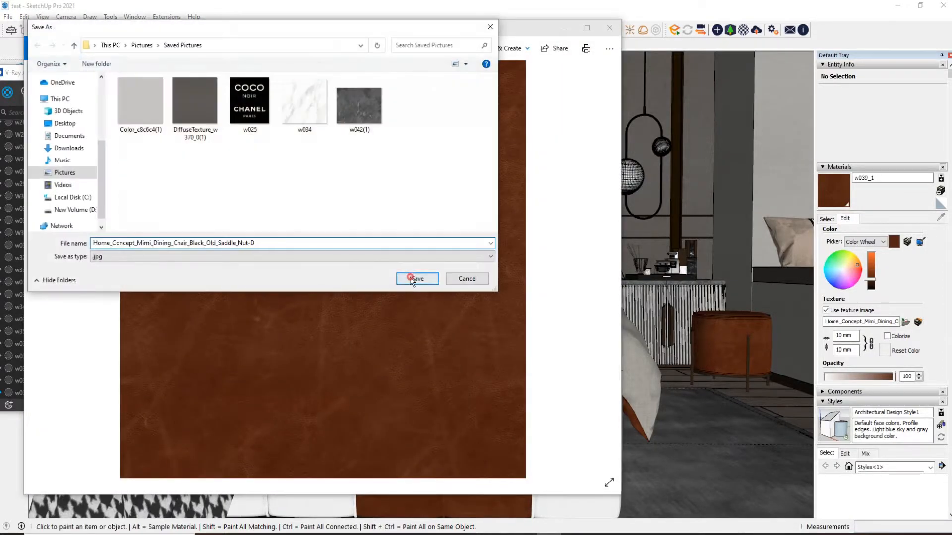
left_click(414, 276)
left_click(608, 29)
Relink the brown leather material's diffuse bitmap to the Home_Concept_Mimi_Dining_Chair_Black_Old_Saddle_Nut-D image
left_click(362, 249)
left_click(229, 163)
left_click_drag(193, 74, 321, 80)
left_click(459, 413)
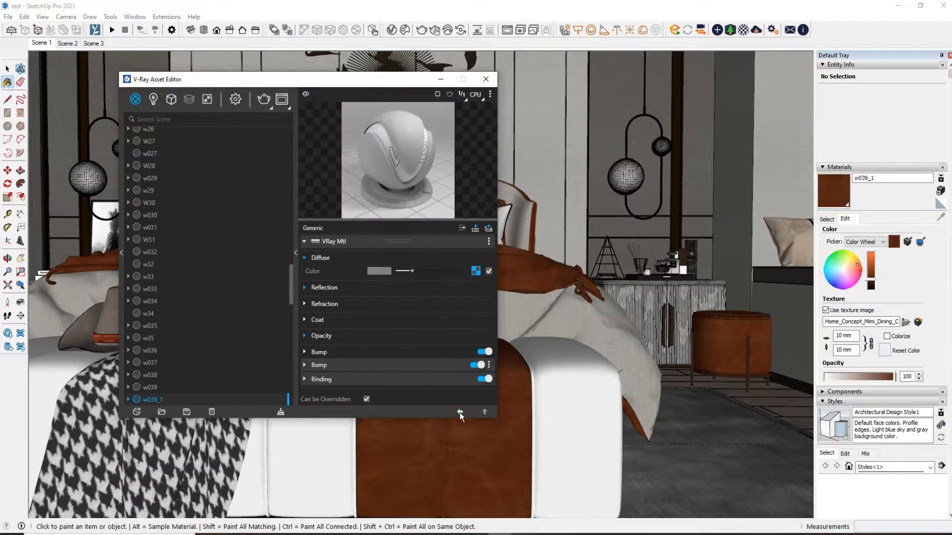
Check the brown leather material's reflection, Fresnel and refraction settings
left_click(358, 289)
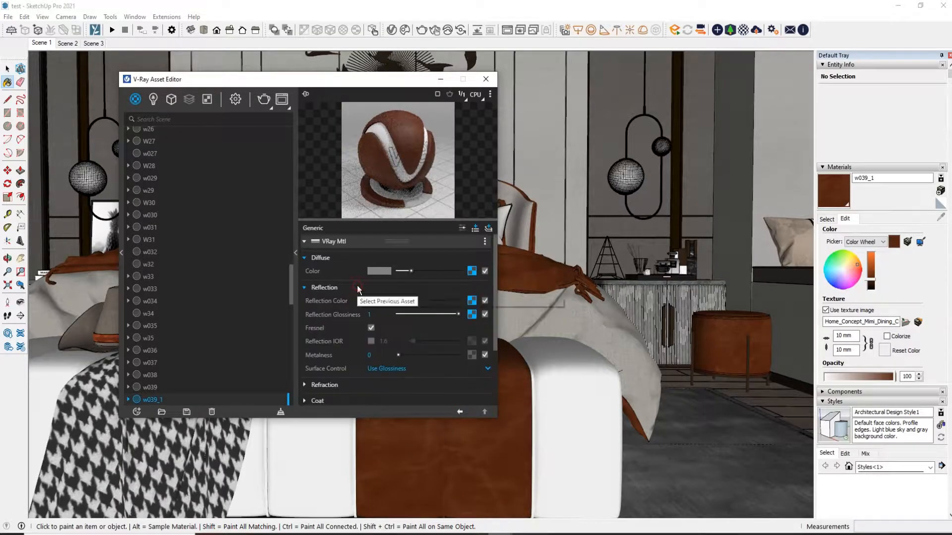
left_click(370, 327)
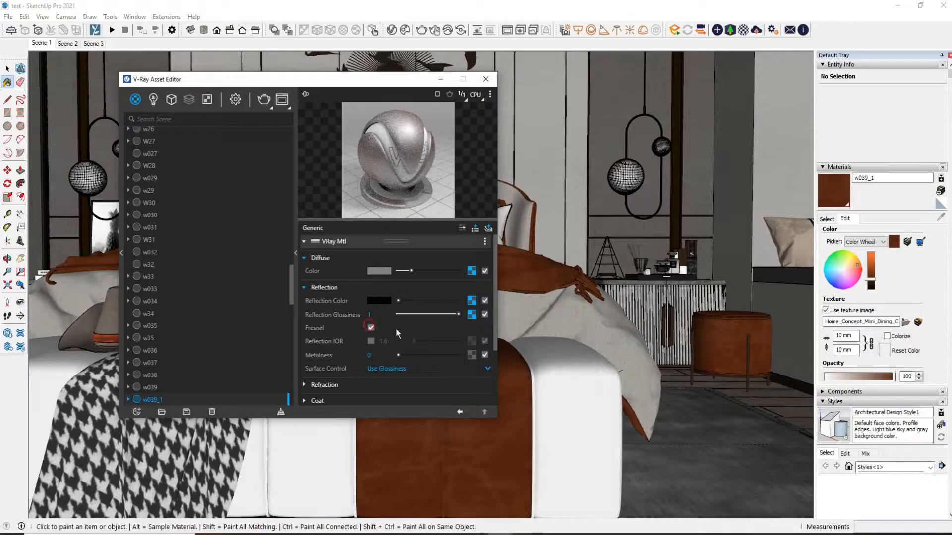
scroll(403, 332, "down", 3)
left_click(374, 301)
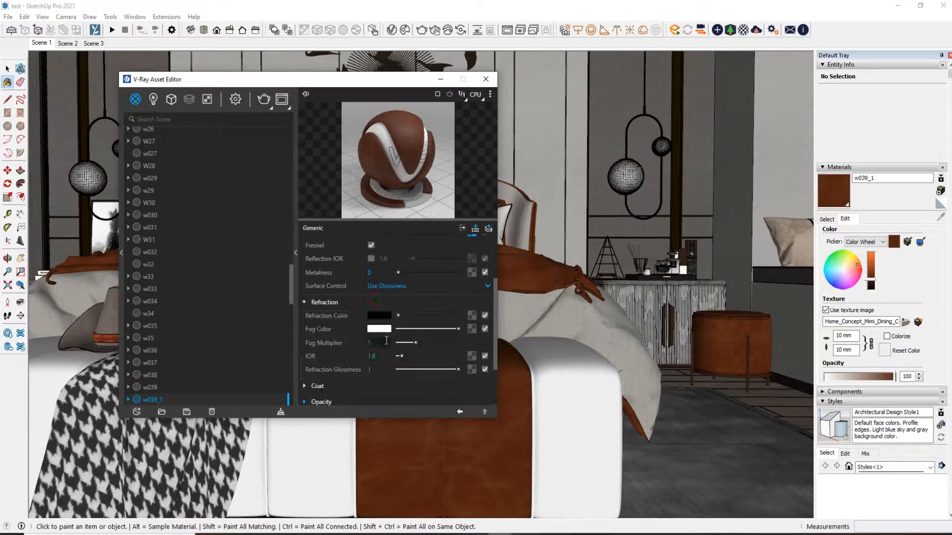
scroll(386, 340, "down", 2)
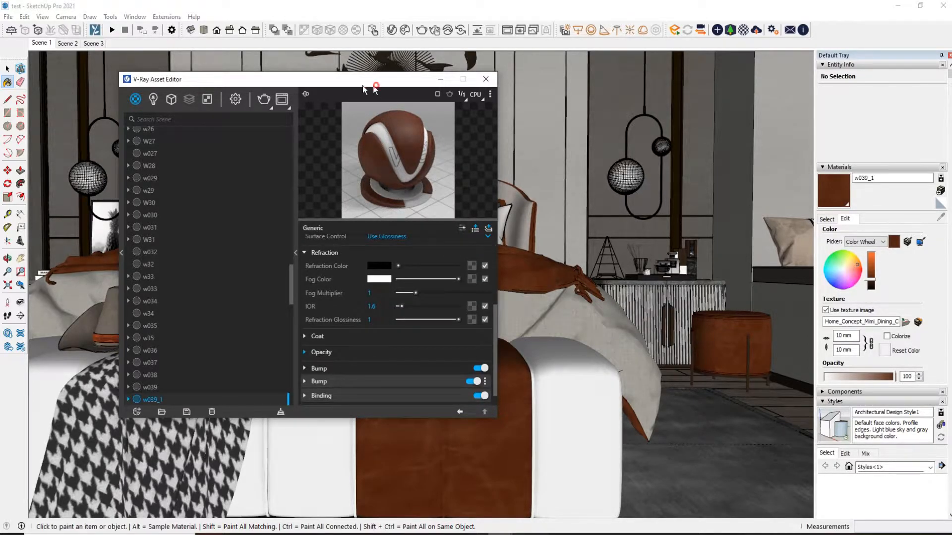
left_click_drag(362, 85, 219, 75)
Sample the grey linen material of the duvet and open its diffuse bitmap settings
left_click(827, 219)
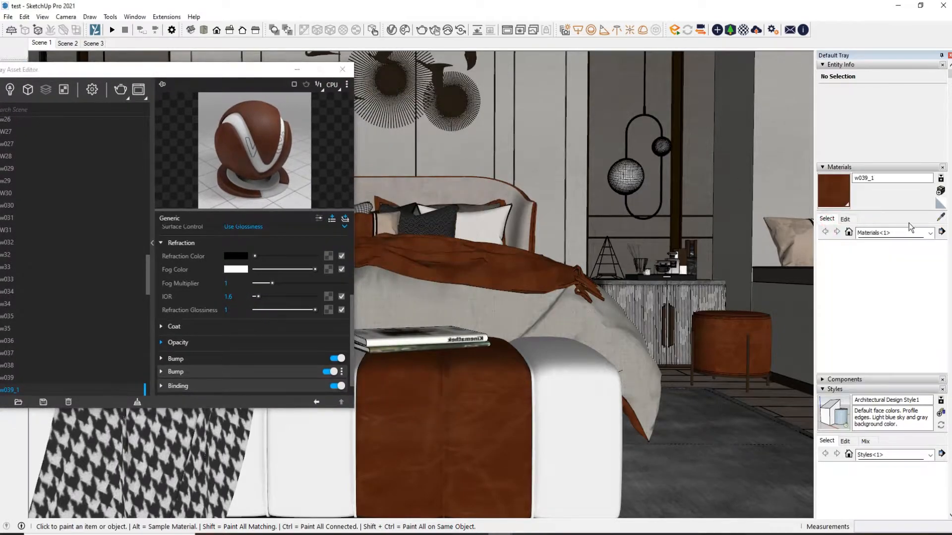
left_click(940, 218)
left_click(572, 308)
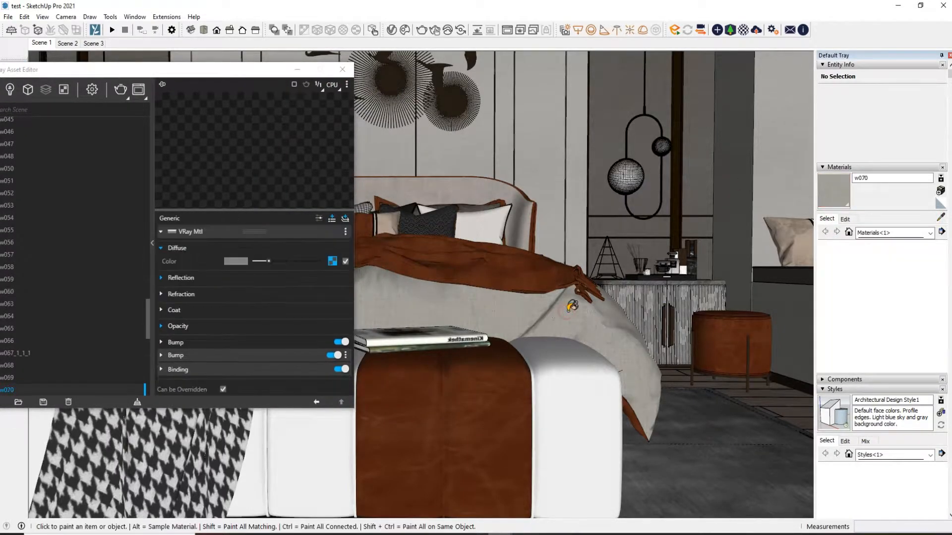
left_click(332, 261)
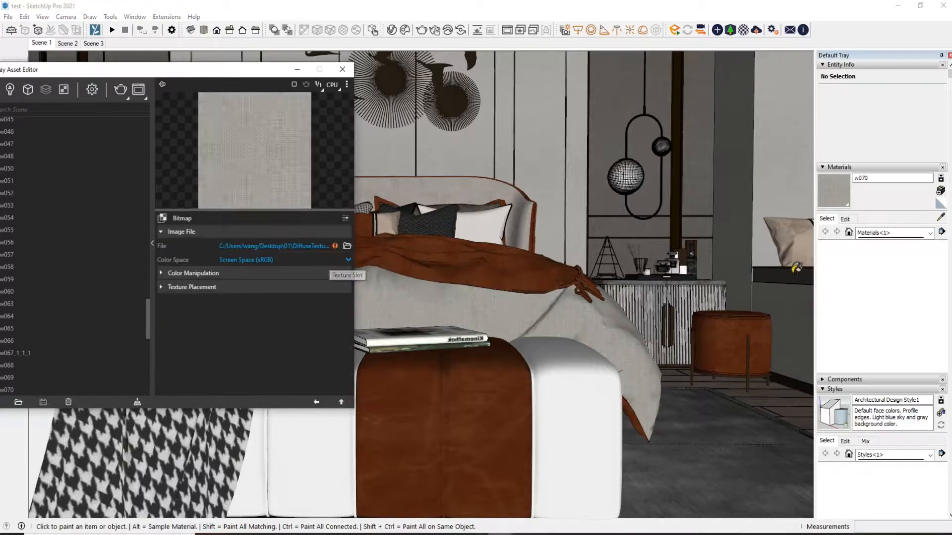
Save the duvet's linen texture image as DiffuseTexture_w300_0 in Saved Pictures
left_click(845, 220)
left_click(906, 322)
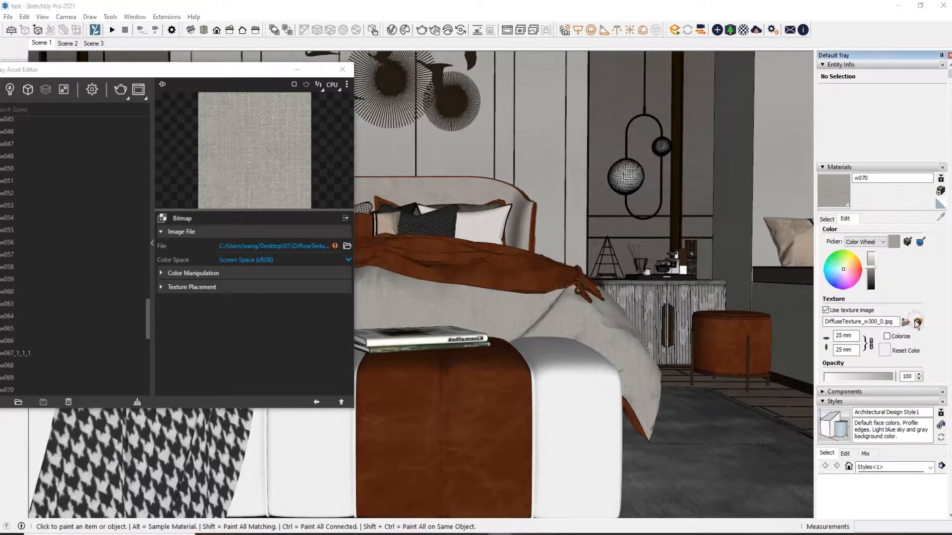
right_click(406, 270)
left_click(434, 155)
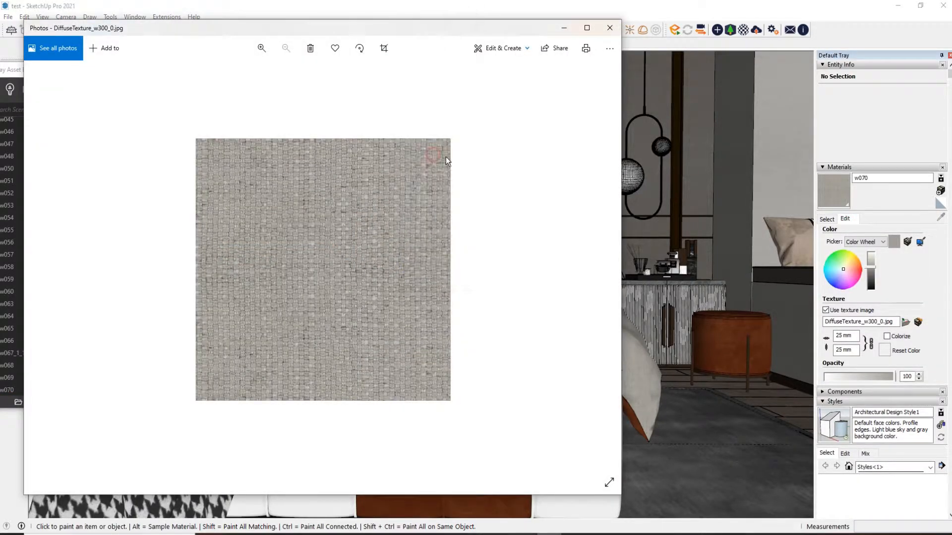
left_click(418, 280)
left_click(610, 28)
Relink the duvet material's diffuse bitmap to the DiffuseTexture_w300_0 image in Saved Pictures
left_click(347, 246)
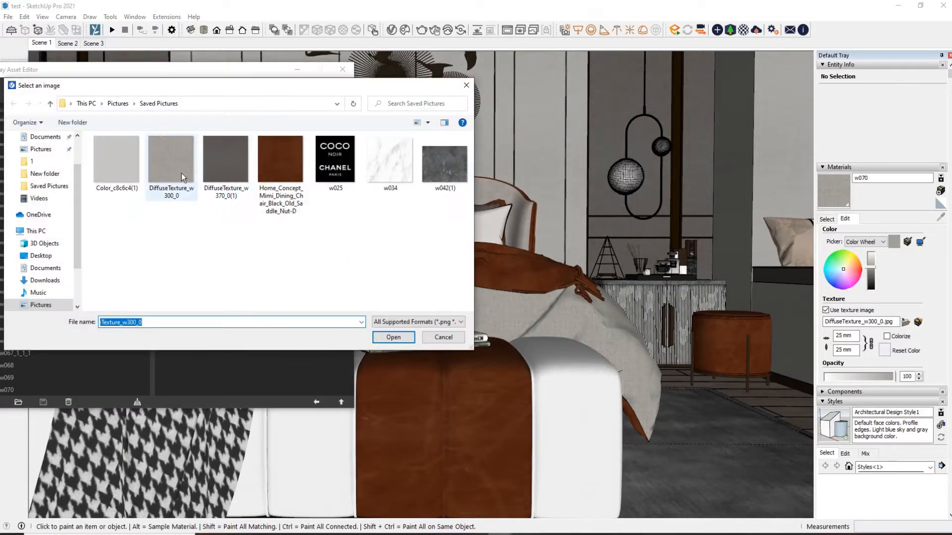
double_click(182, 174)
left_click(318, 402)
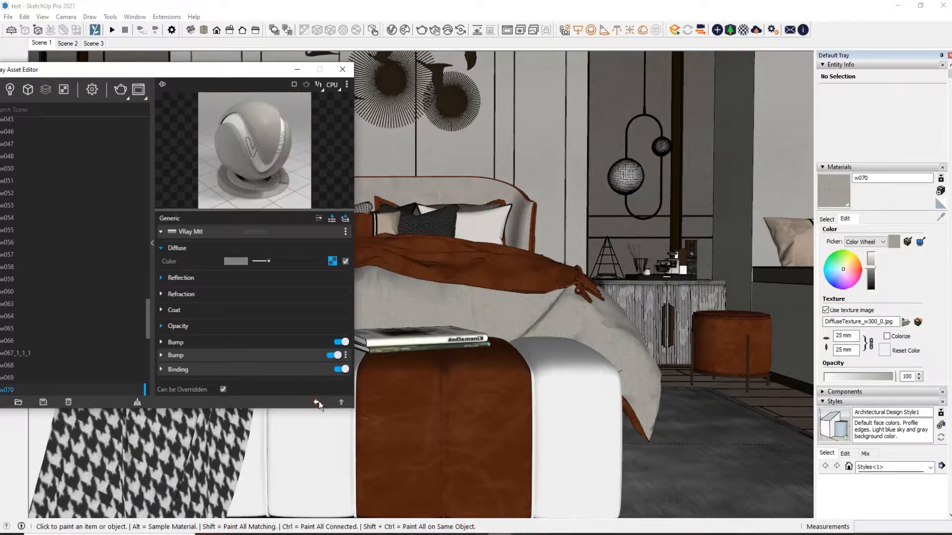
Examine the duvet material's reflection glossiness and Fresnel settings
left_click(181, 277)
left_click(245, 305)
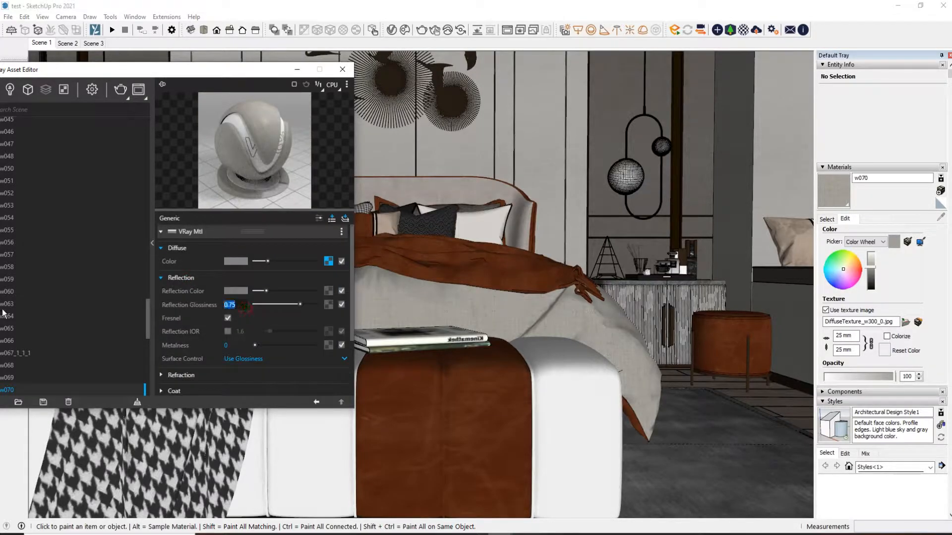
left_click(228, 318)
left_click(229, 318)
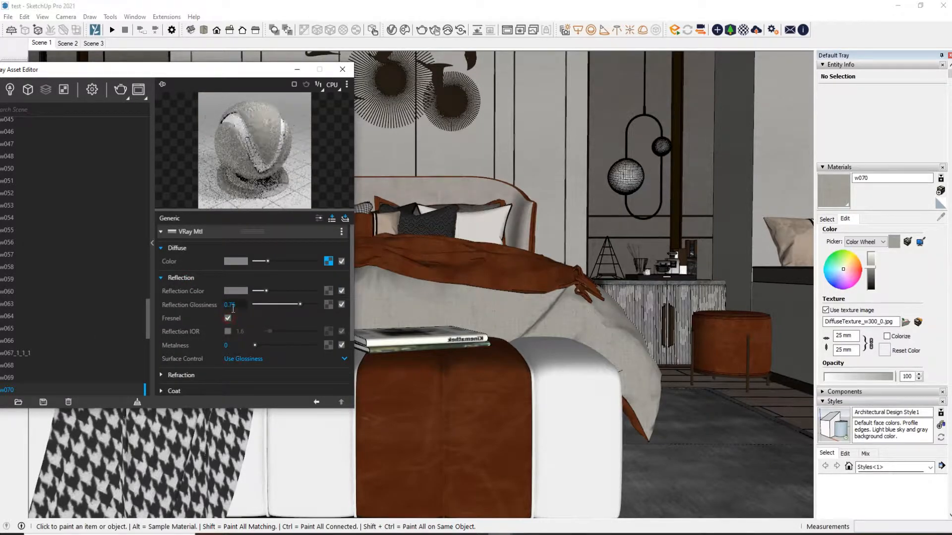
Set the duvet material's diffuse colour to a neutral grey with a value of 0.573
left_click(237, 262)
left_click(318, 249)
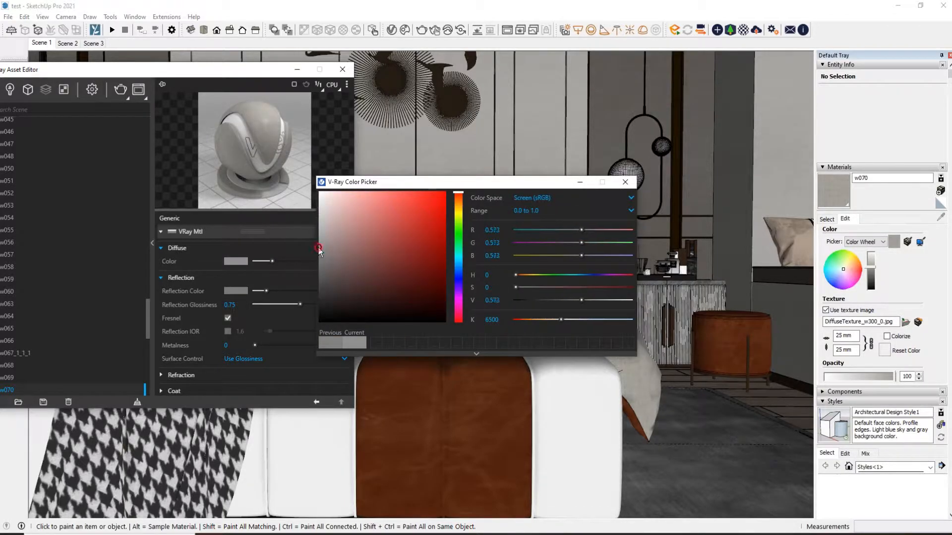
left_click(626, 182)
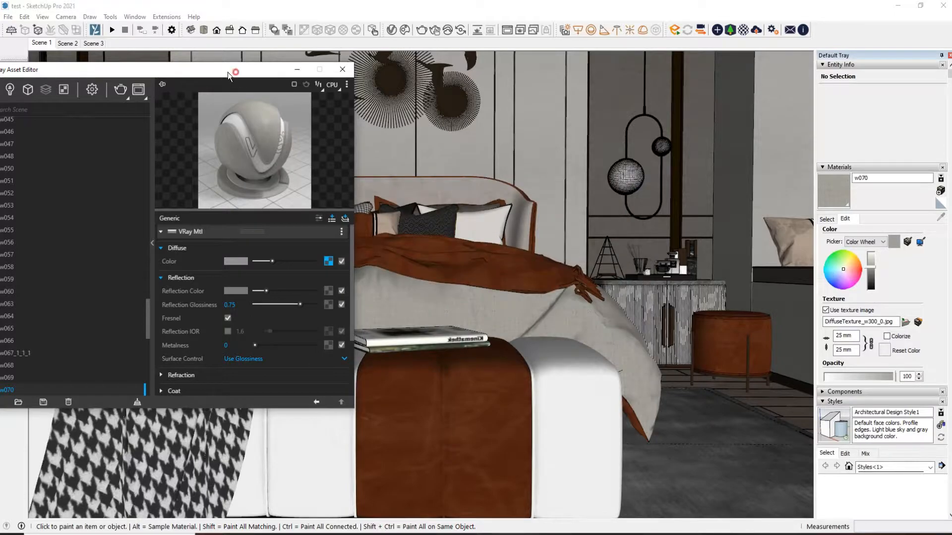
Sample the houndstooth throw's material on the bench and open its diffuse bitmap settings
left_click_drag(235, 73, 180, 71)
left_click(827, 219)
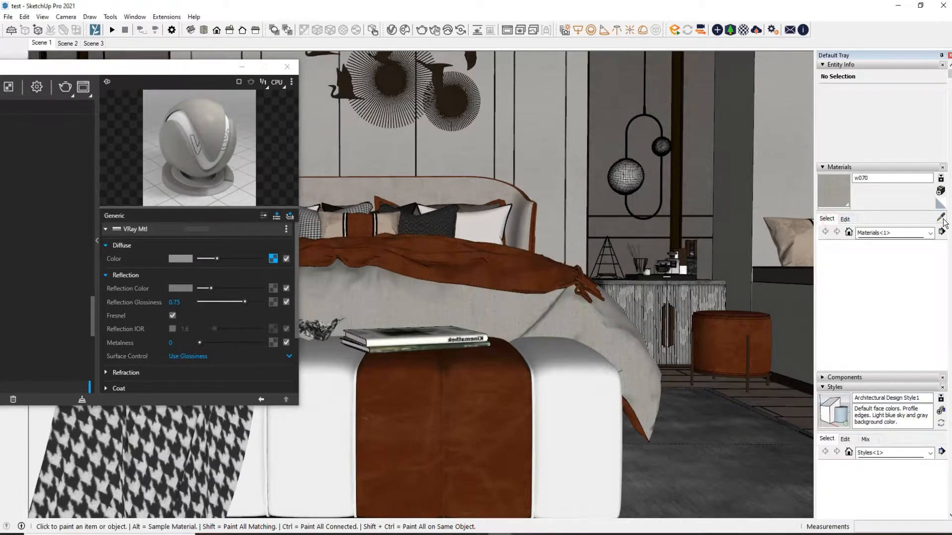
scroll(535, 271, "down", 3)
middle_click_drag(534, 270, 656, 308)
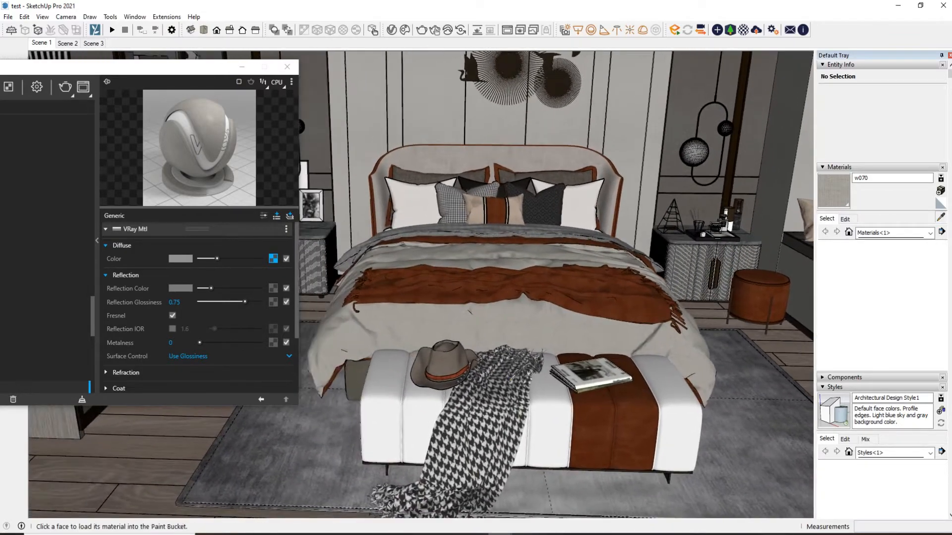
left_click(504, 389, "alt")
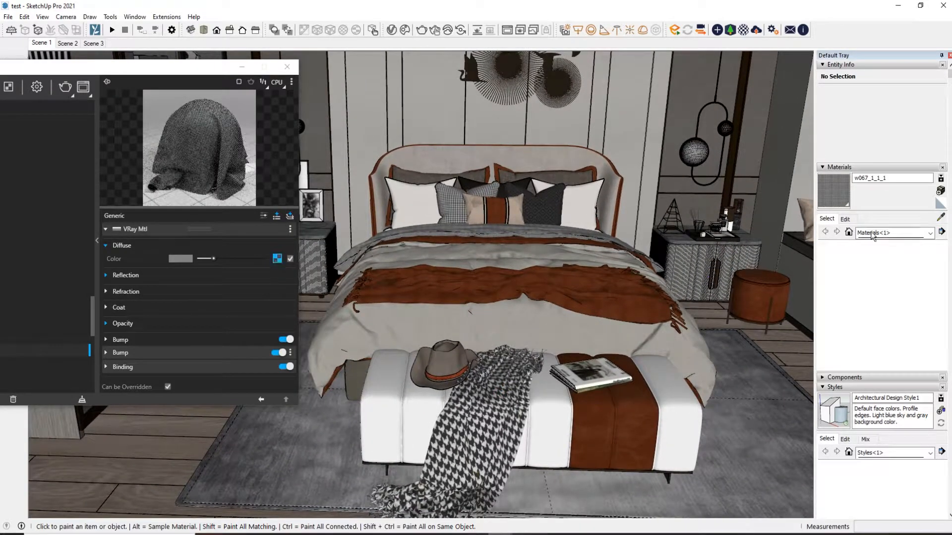
left_click(277, 259)
Save the throw's houndstooth texture image as w273_77588 in Saved Pictures
left_click(845, 218)
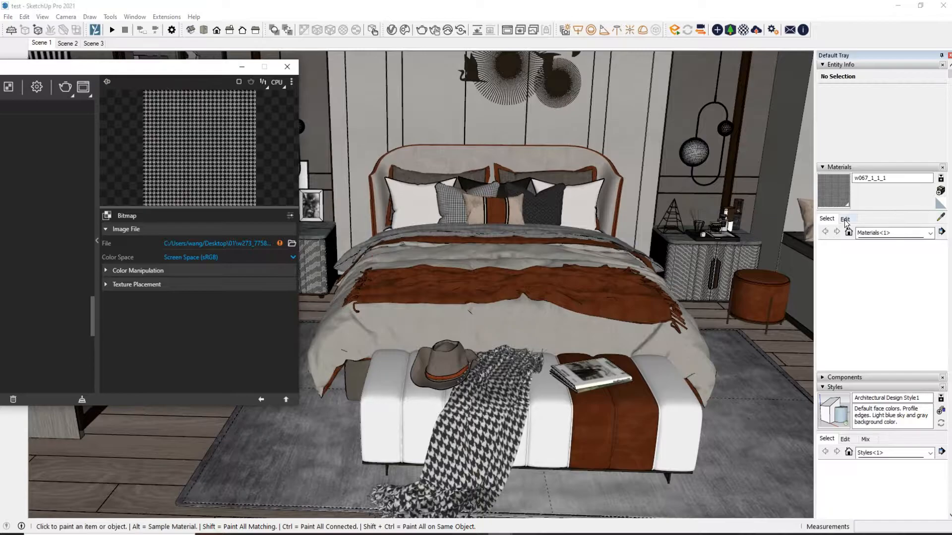
left_click(918, 323)
right_click(426, 211)
left_click(453, 366)
left_click(416, 273)
left_click(610, 29)
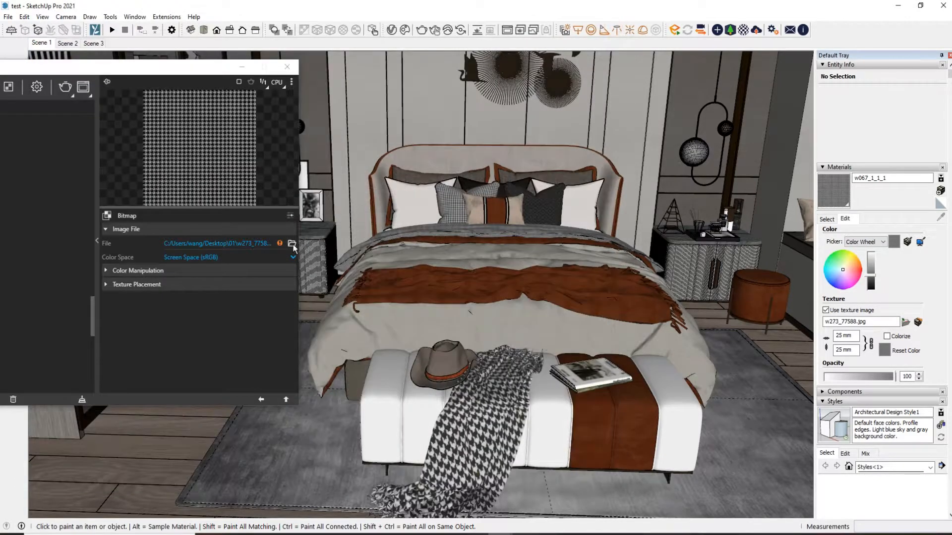
Relink the throw material's diffuse bitmap to the w273_77588 image in Saved Pictures
left_click(292, 244)
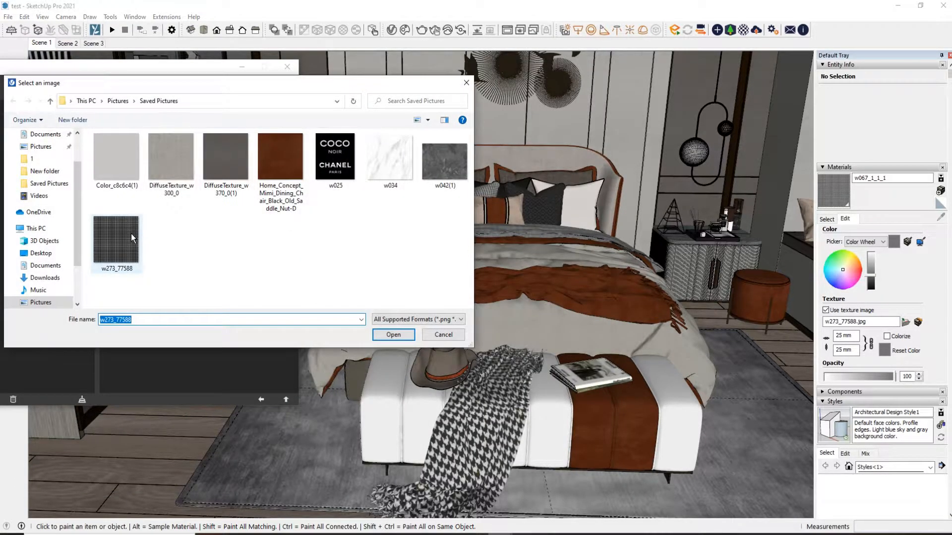
double_click(131, 234)
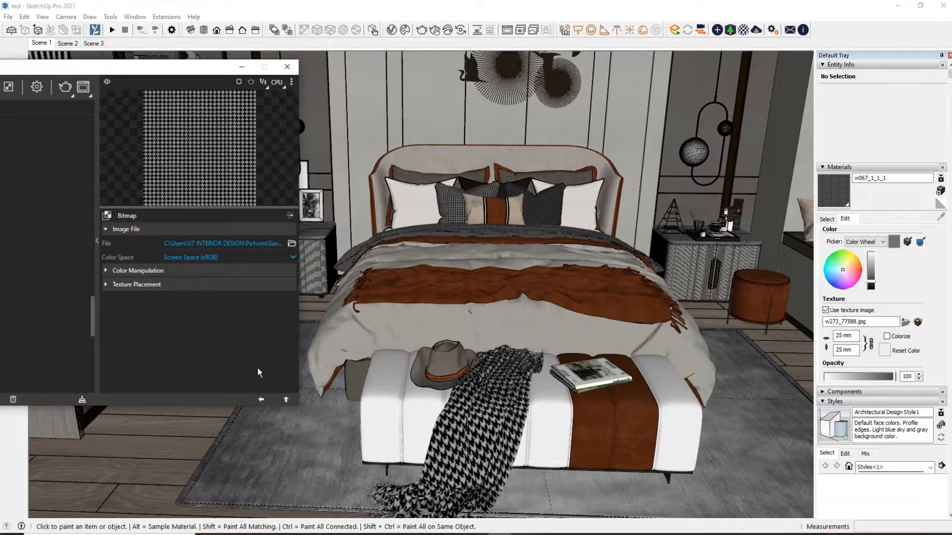
left_click(260, 394)
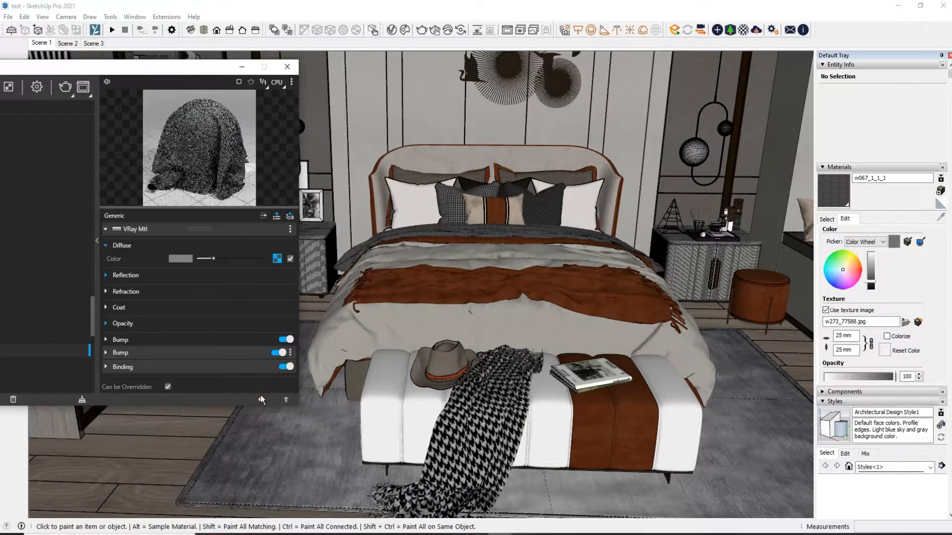
Examine the houndstooth material's reflection colour, glossiness and refraction settings
left_click(169, 274)
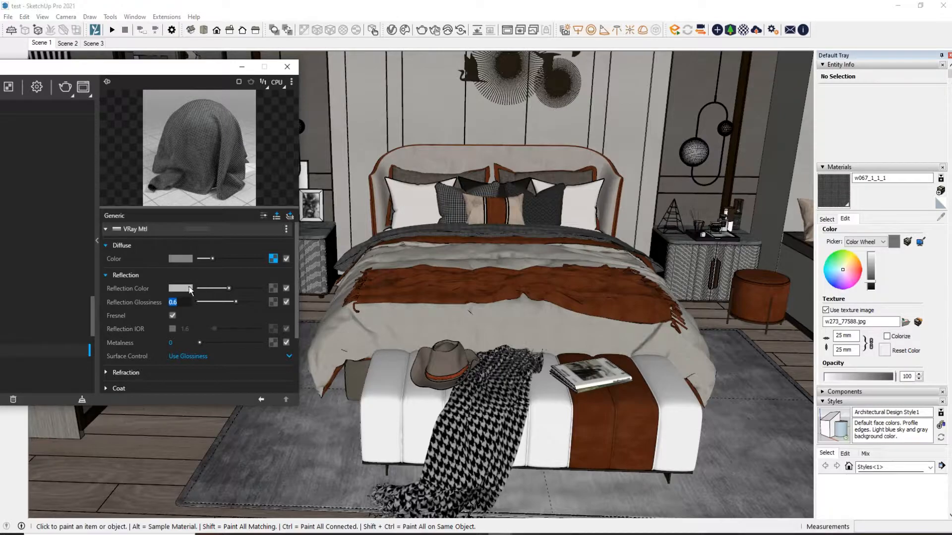
left_click(190, 286)
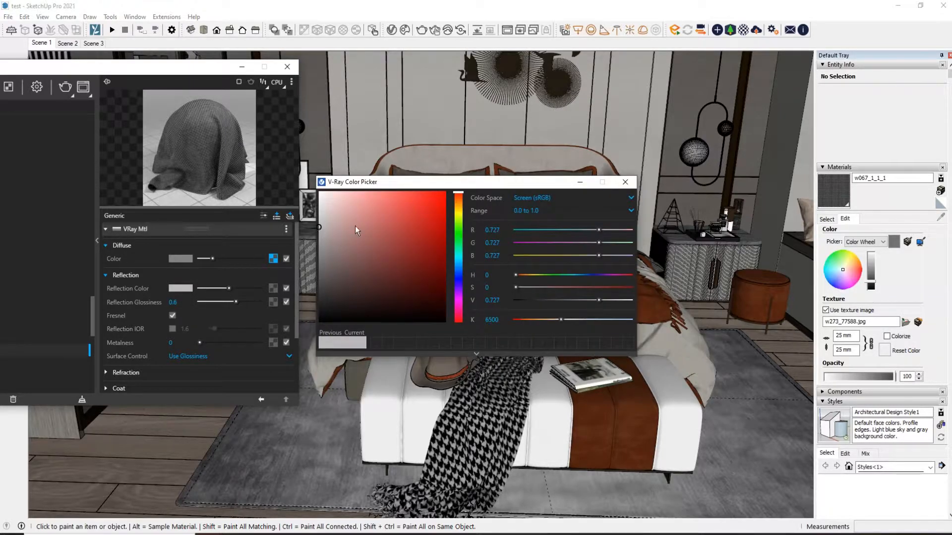
left_click(626, 182)
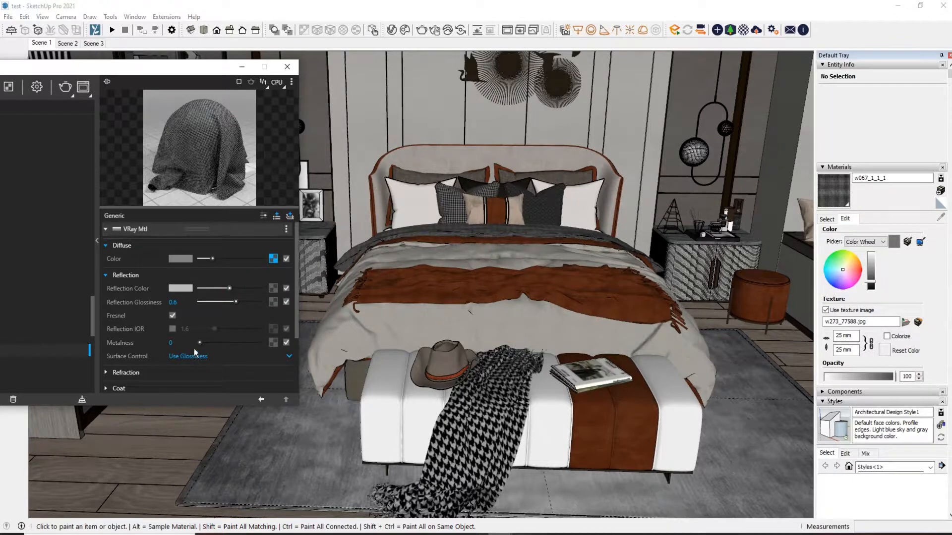
scroll(195, 352, "down", 2)
left_click(160, 322)
scroll(195, 350, "down", 2)
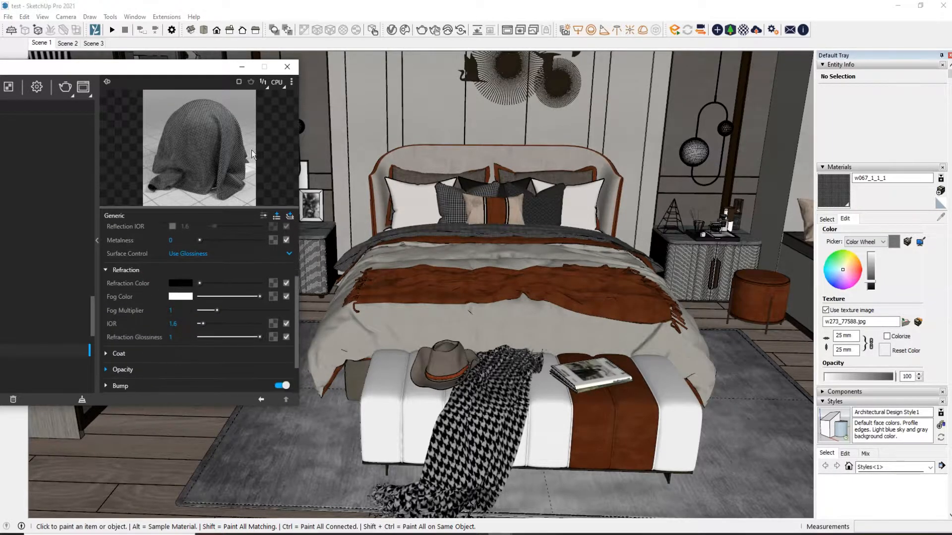
Sample the hat's brown material on the bench and open its diffuse bitmap settings
left_click(825, 222)
mouse_move(575, 391)
middle_mouse_down()
mouse_move(576, 365)
mouse_move(550, 344)
middle_mouse_up()
left_click(454, 396)
left_click(277, 258)
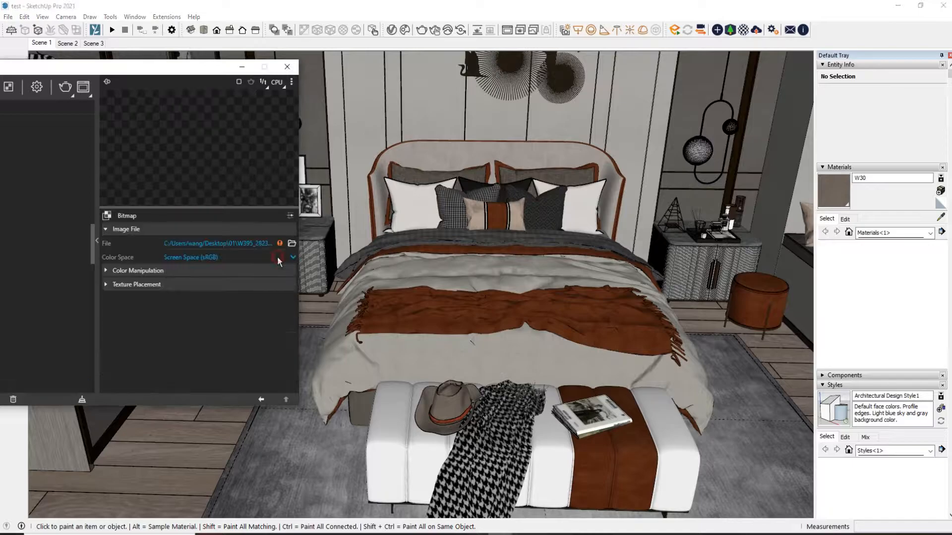
Save the hat's texture image as W395_2823933 in Saved Pictures
left_click(845, 218)
left_click(918, 322)
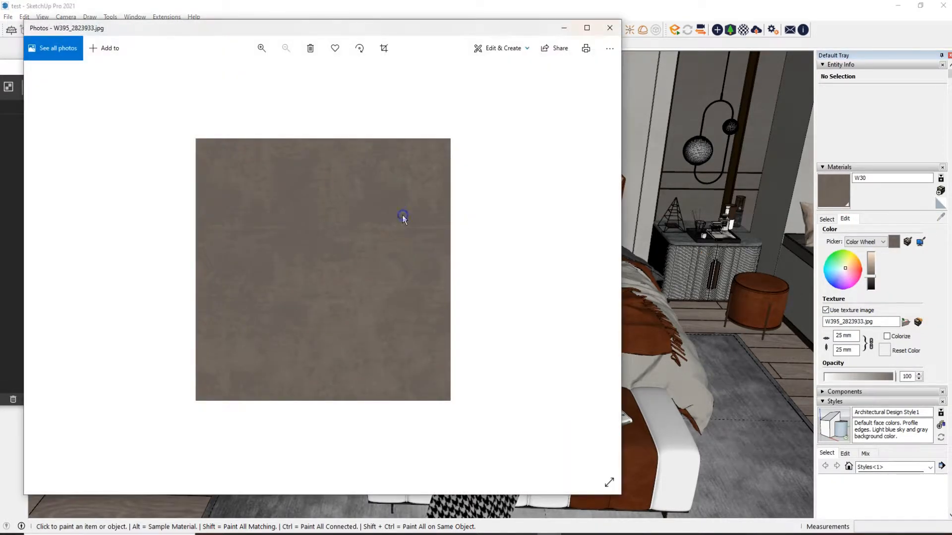
right_click(402, 213)
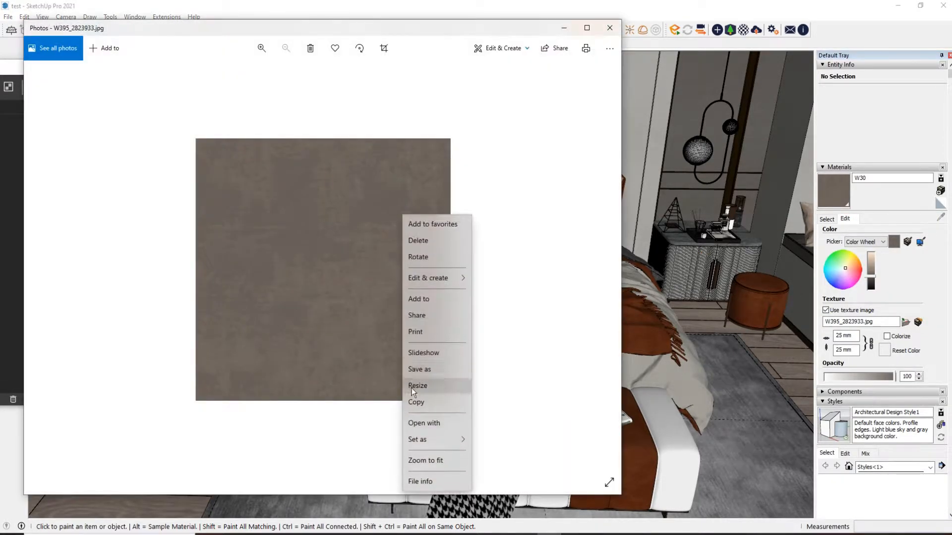
left_click(415, 371)
left_click(459, 278)
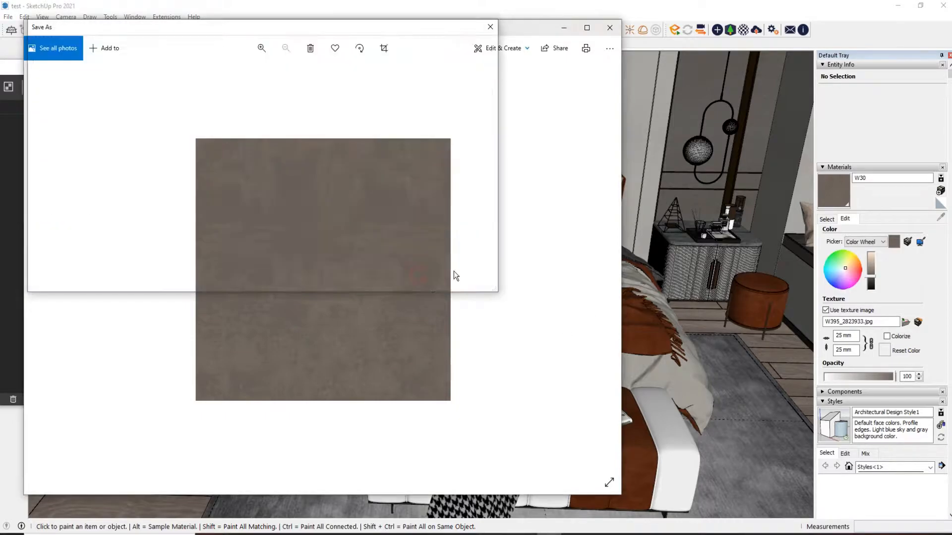
left_click(610, 28)
Relink the hat material's diffuse bitmap to the W395_2823933 image in Saved Pictures
left_click(292, 244)
left_click(173, 242)
double_click(172, 243)
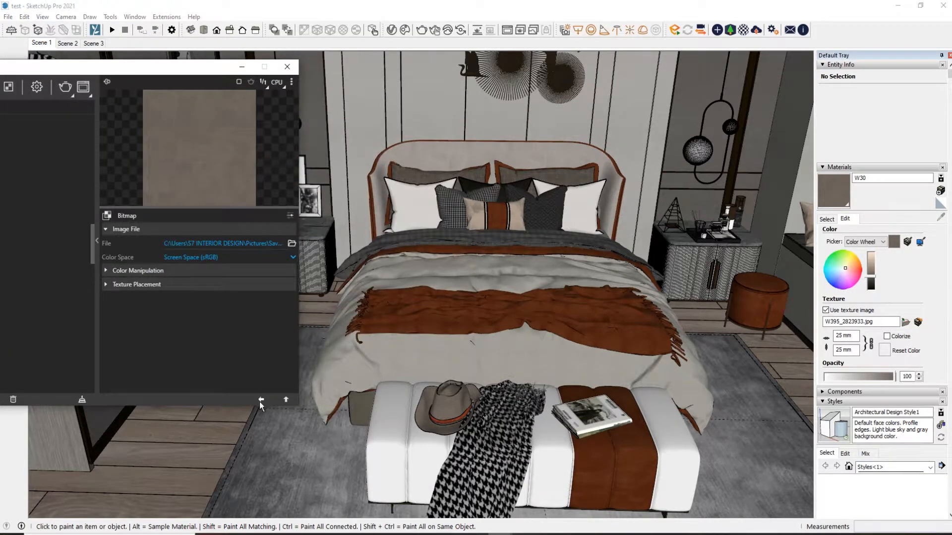
left_click(261, 400)
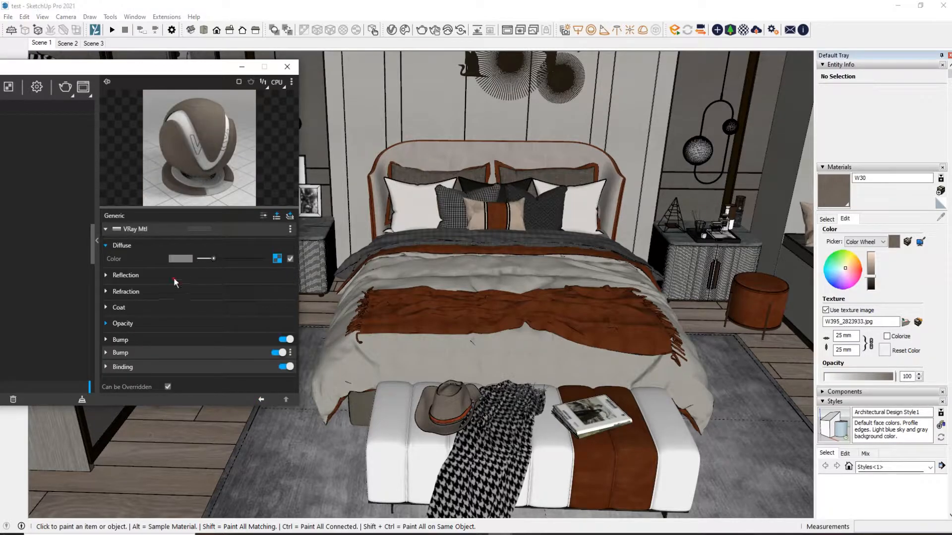
Set the hat material's reflection colour to a dark grey
left_click(126, 275)
left_click_drag(199, 289, 203, 289)
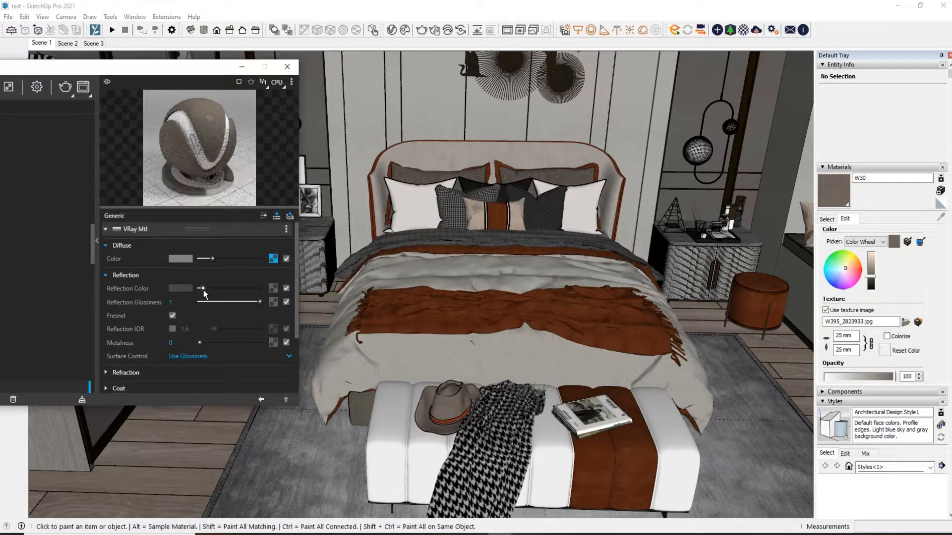
scroll(661, 271, "down", 2)
Sample the grey armchair's leather material and open the Color Top bitmap of its diffuse Mix map
mouse_move(113, 73)
left_mouse_down()
mouse_move(361, 128)
mouse_move(232, 114)
left_mouse_up()
key("space")
middle_click_drag(498, 159, 664, 356)
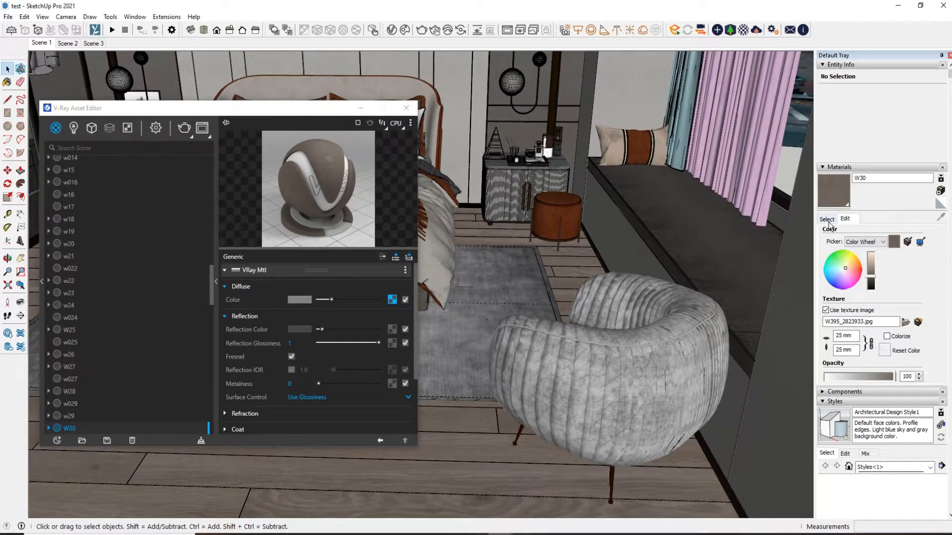
left_click(827, 220)
key("b")
left_click(683, 345, "alt")
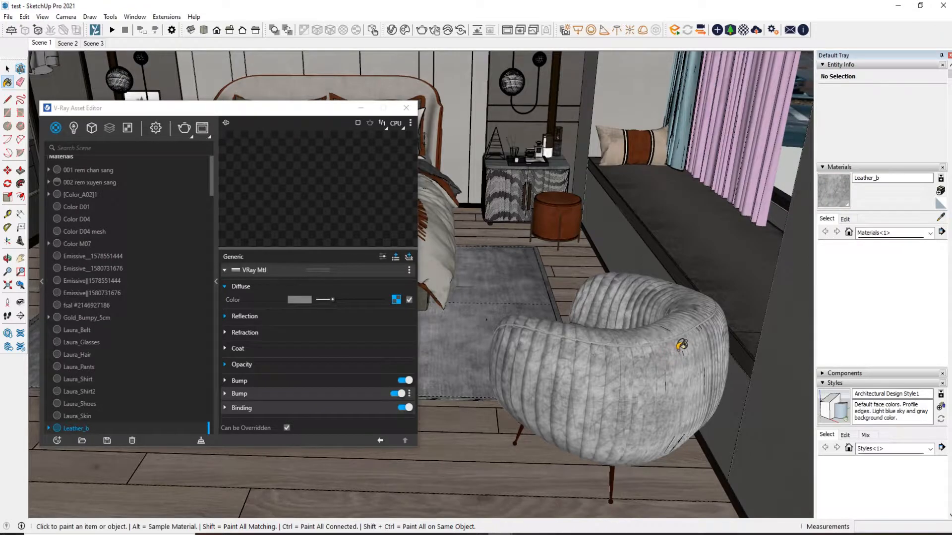
left_click(395, 300)
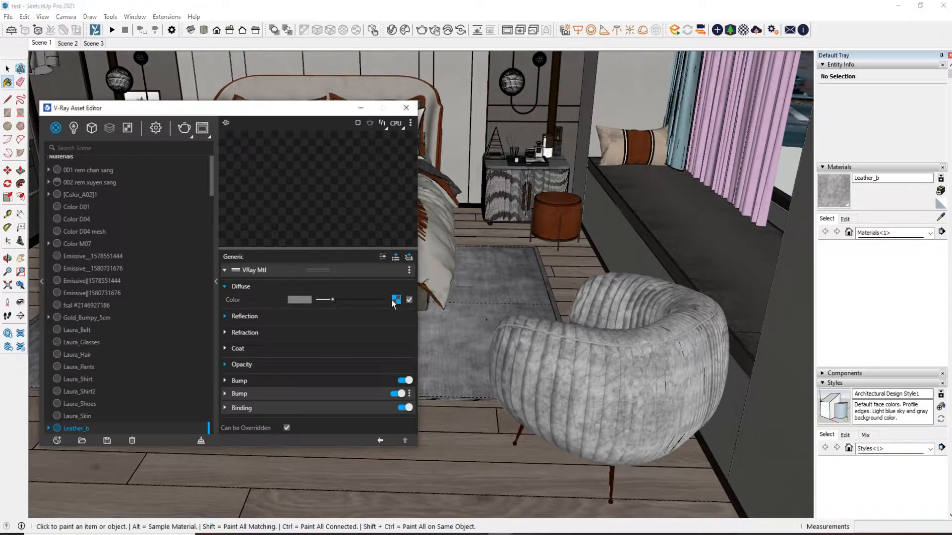
left_click(397, 300)
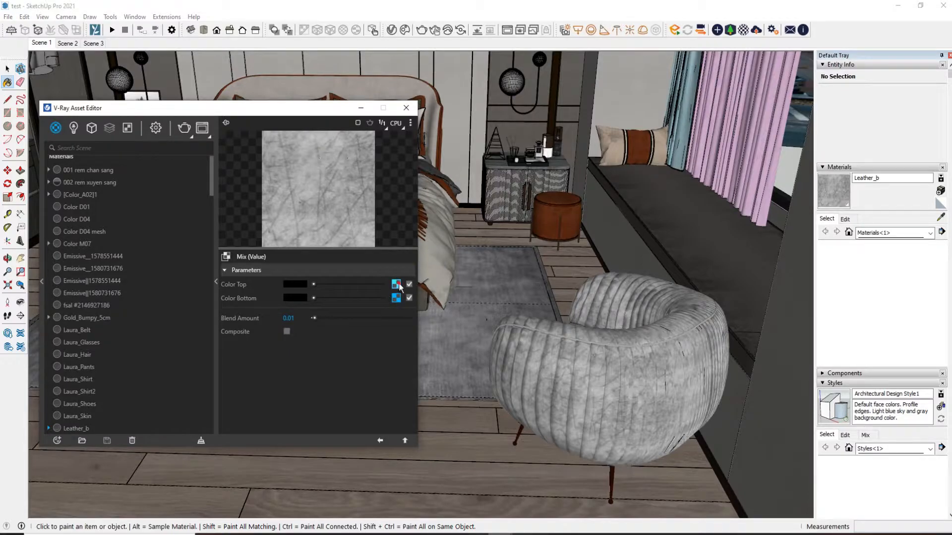
left_click(397, 285)
Save the armchair's leather texture image as Home_Concept_Mimi_Dining_Chair_Black_Old_Saddle-R in Saved Pictures
left_click(844, 219)
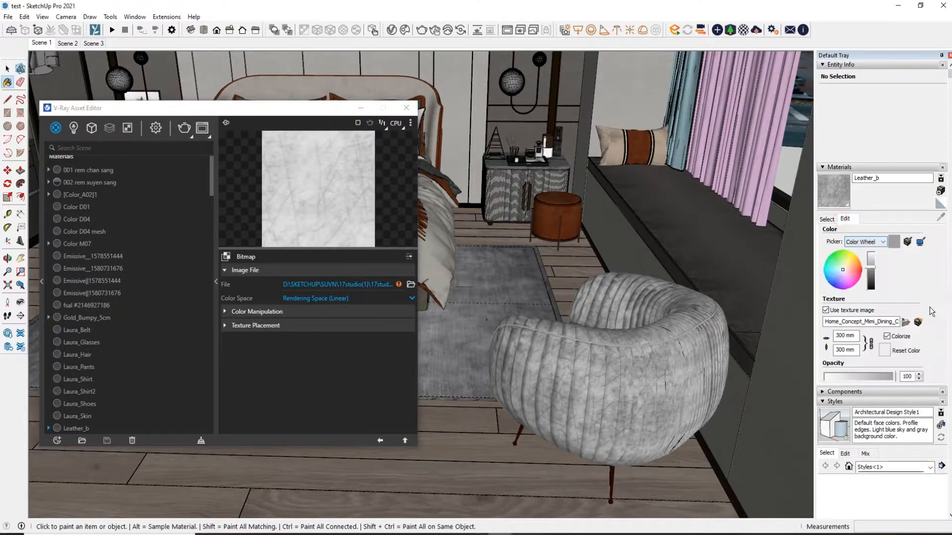
left_click(918, 322)
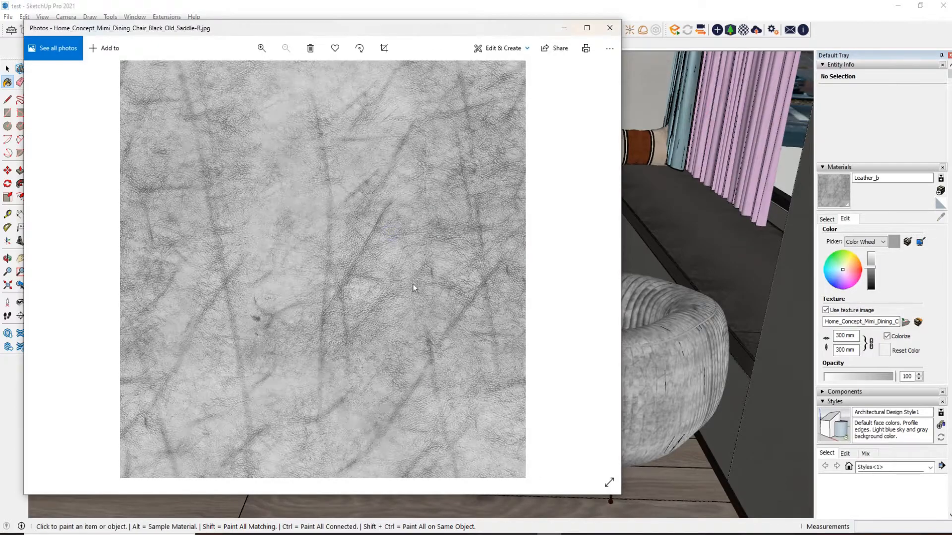
right_click(418, 269)
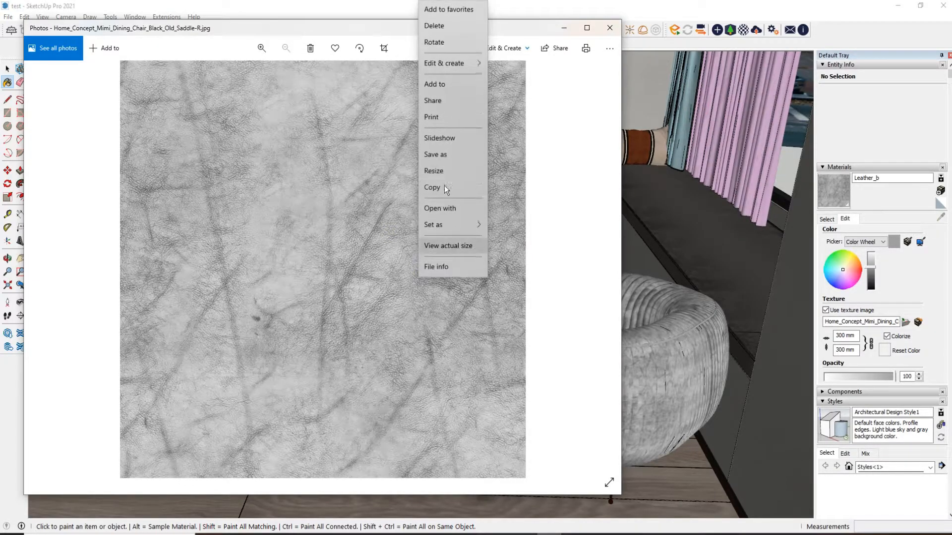
left_click(442, 158)
left_click(416, 279)
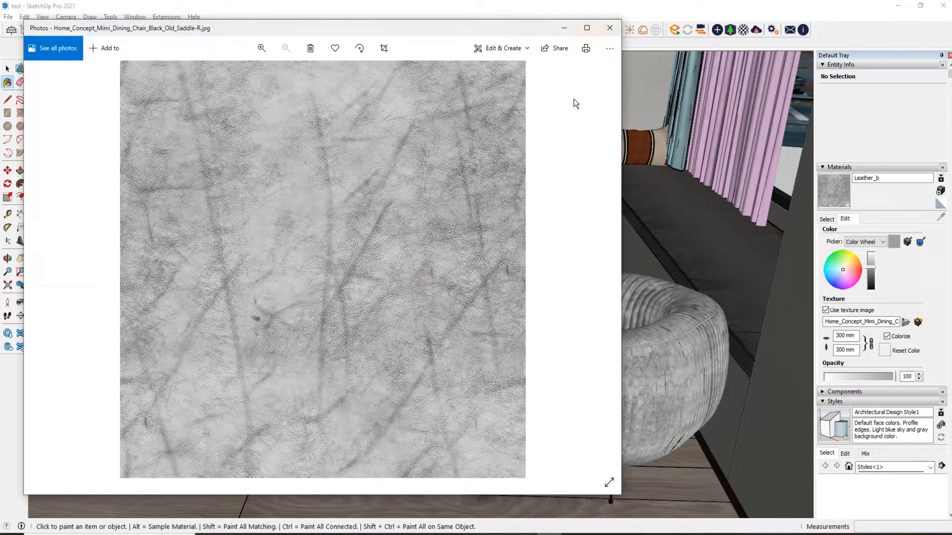
left_click(606, 29)
Relink the armchair leather's Color Top bitmap to the saved Home_Concept_Mimi_Dining_Chair_Black_Old_Saddle-R image
left_click(410, 281)
double_click(377, 207)
left_click(379, 440)
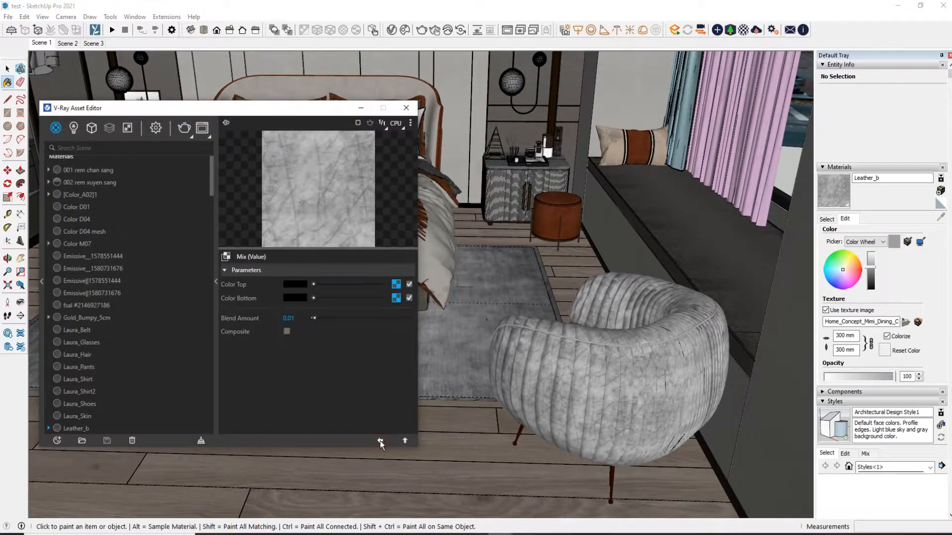
left_click(380, 440)
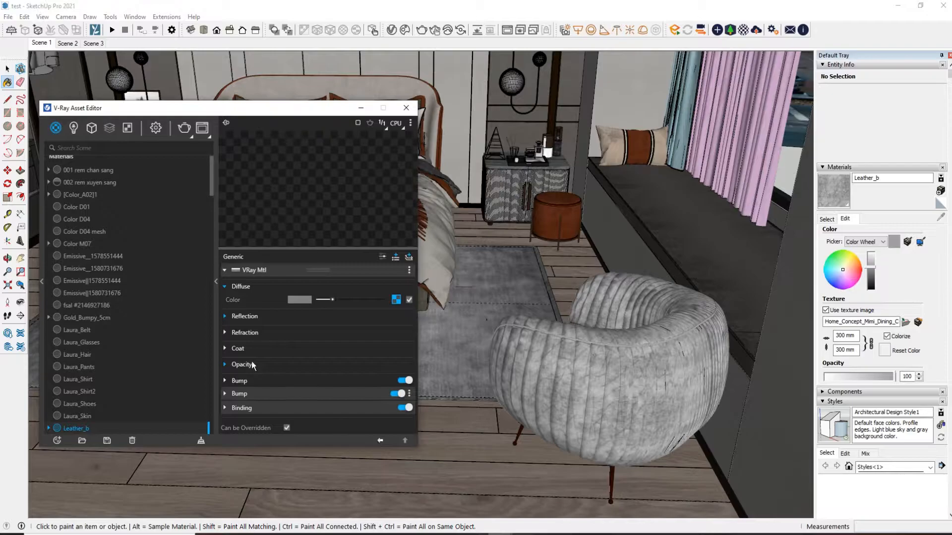
Copy the Color Top map of the armchair leather's diffuse Mix and paste it as a copy into Color Bottom
left_click(400, 302)
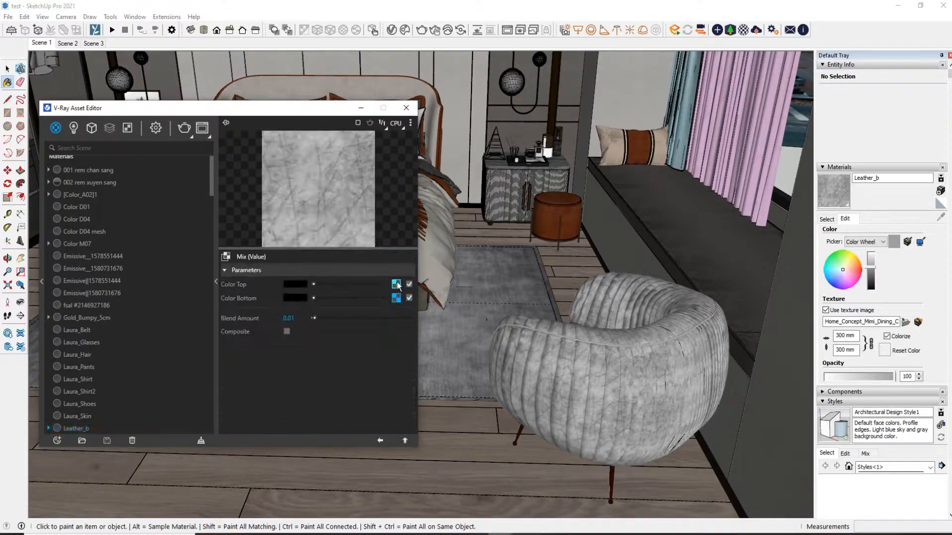
right_click(397, 283)
left_click(390, 290)
right_click(396, 298)
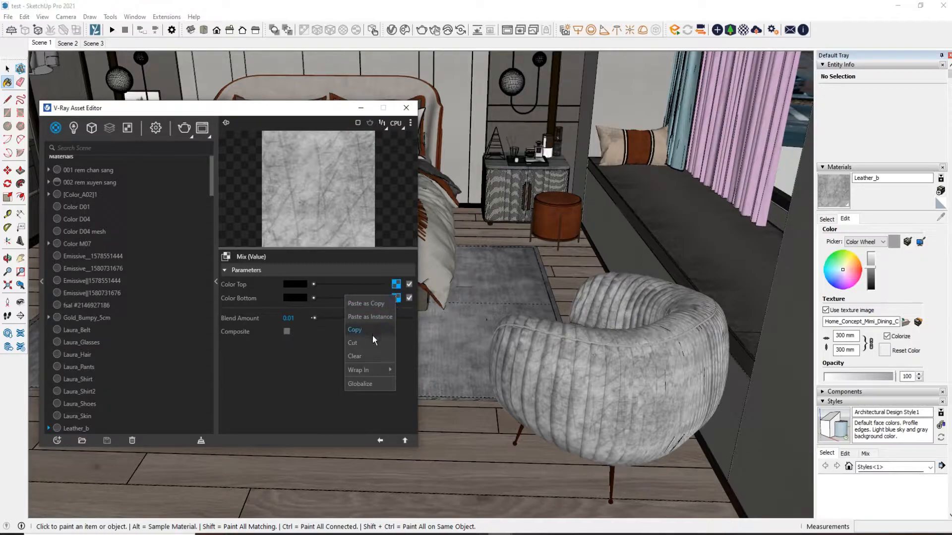
left_click(365, 304)
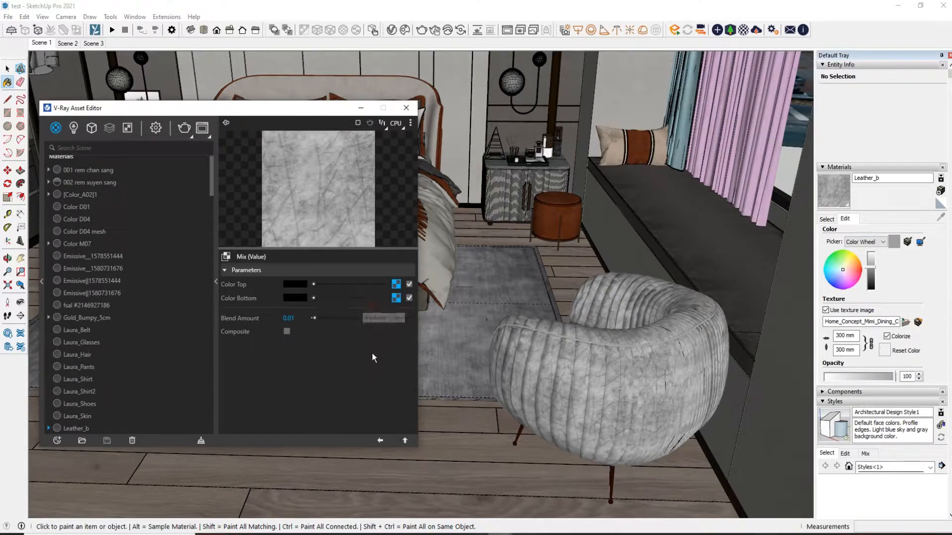
Return to the armchair's Leather_b material and show its Reflection settings, keeping the editor clear of the armchair
left_click(379, 440)
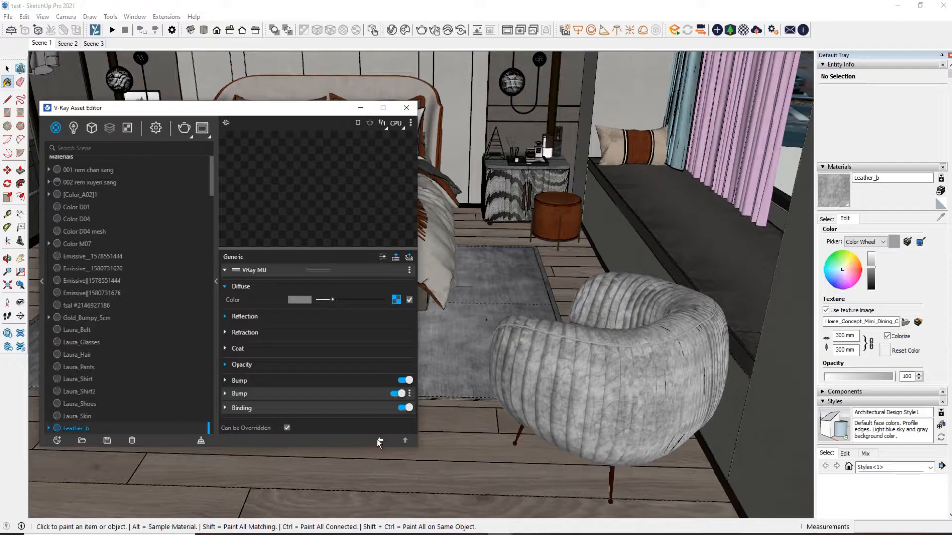
left_click(285, 317)
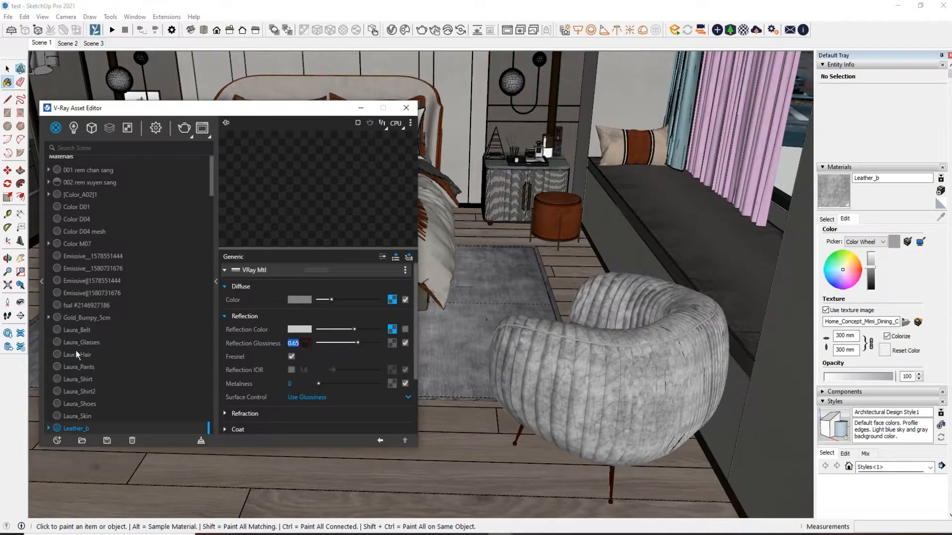
left_click_drag(282, 113, 201, 97)
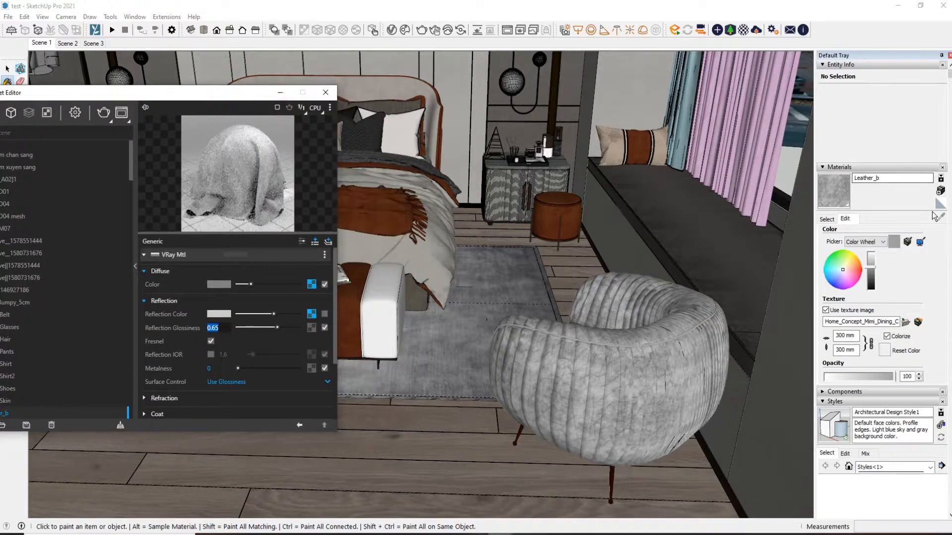
Sample the wood floor material and save its texture image as DiffuseTexture_w162_0 in Saved Pictures
left_click(827, 219)
left_click(940, 217)
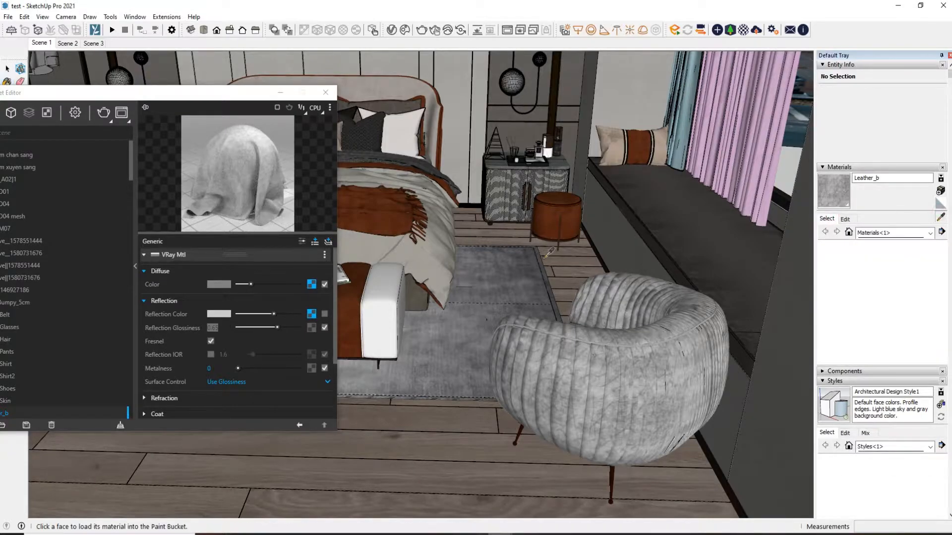
left_click(463, 467)
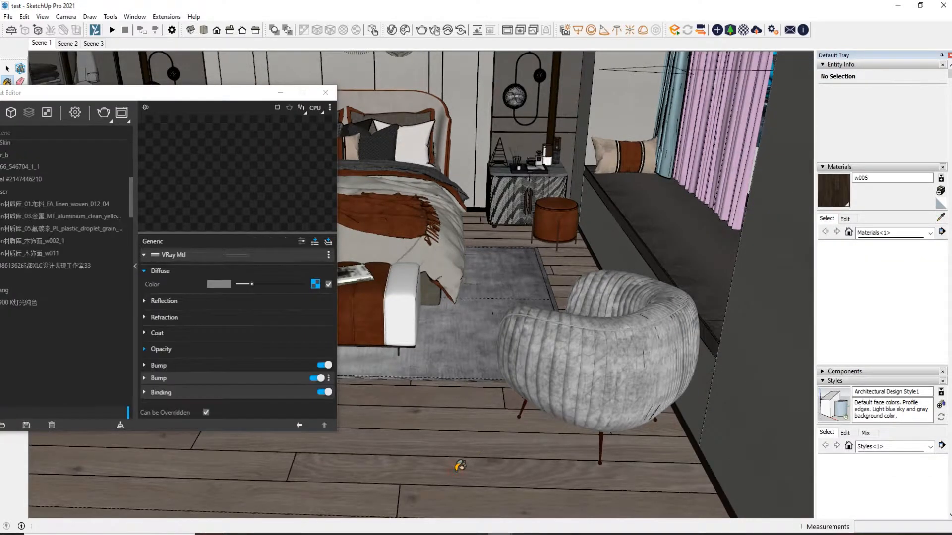
left_click(845, 220)
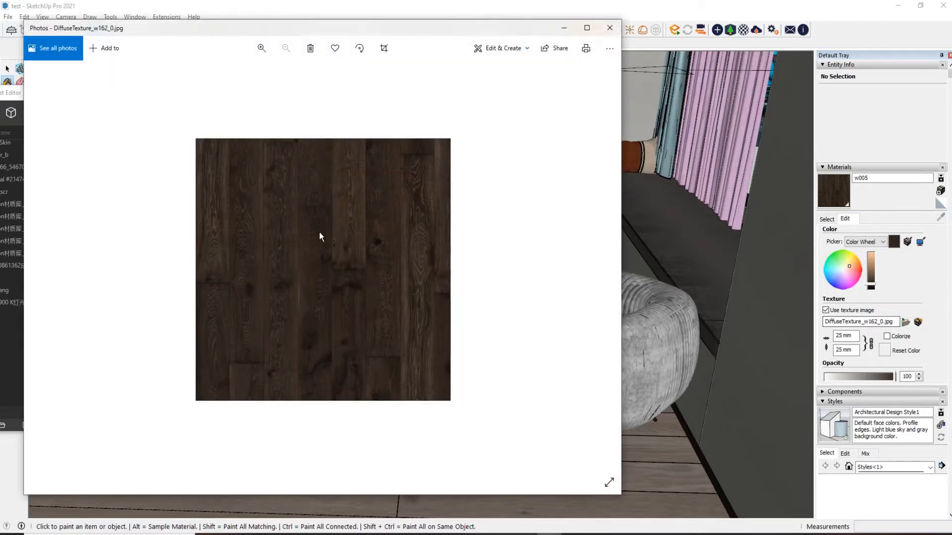
right_click(320, 231)
left_click(337, 386)
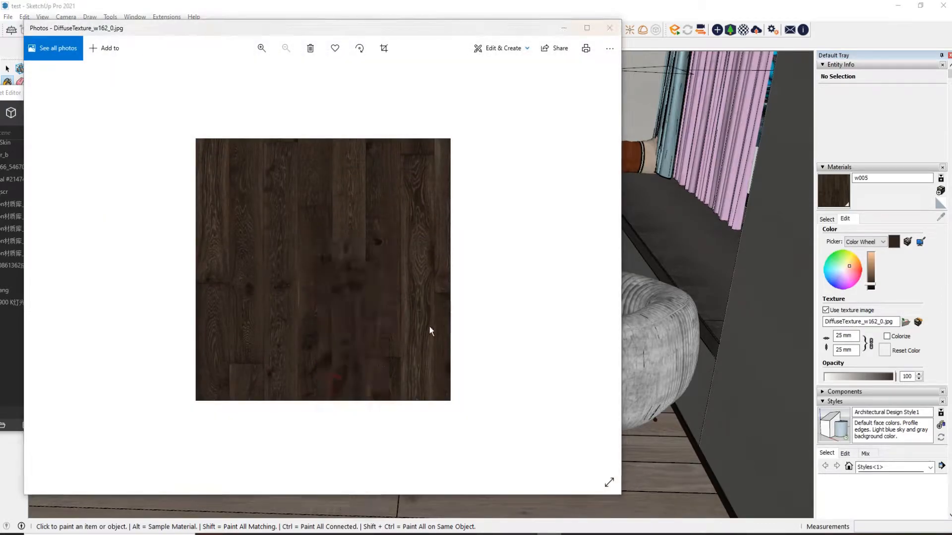
left_click(419, 275)
left_click(609, 28)
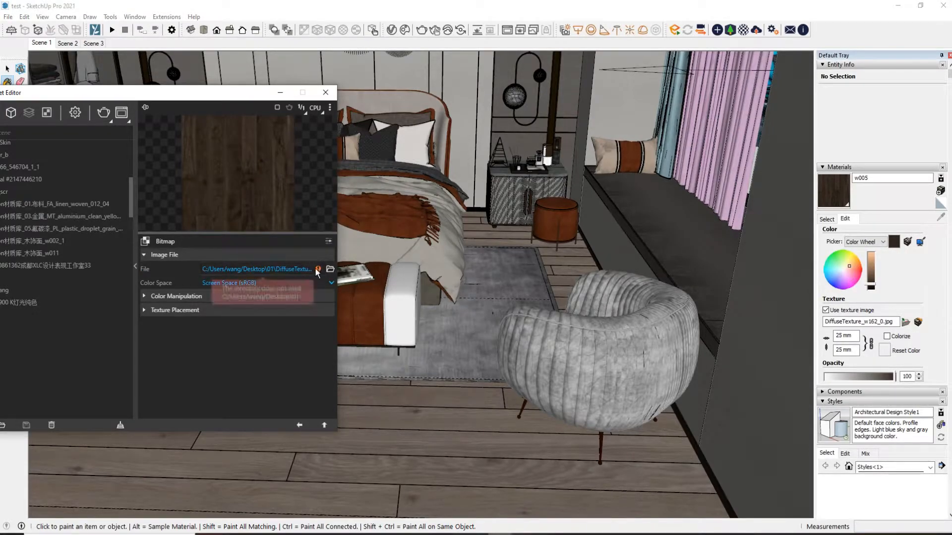
Relink the wood floor's diffuse bitmap to the DiffuseTexture_w162_0 image in Saved Pictures
left_click(330, 268)
left_click(168, 188)
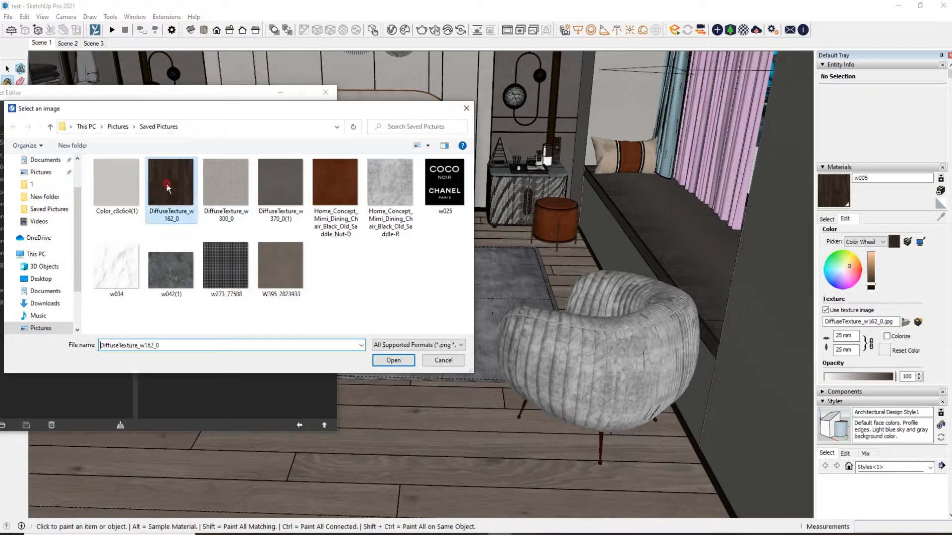
left_click(166, 187)
Examine the colour manipulation and texture placement settings of the wood floor's bitmap, then return to the material
left_click(252, 297)
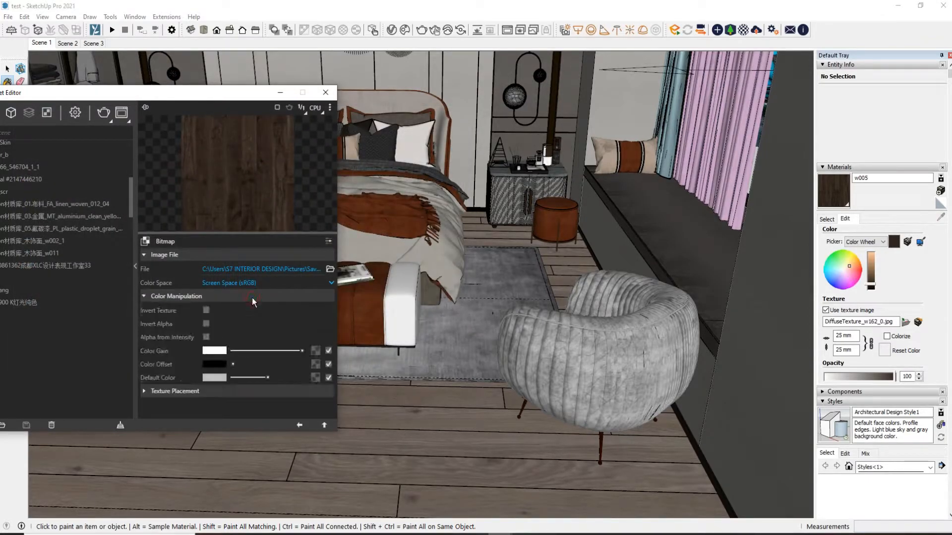
left_click(275, 390)
scroll(270, 379, "down", 2)
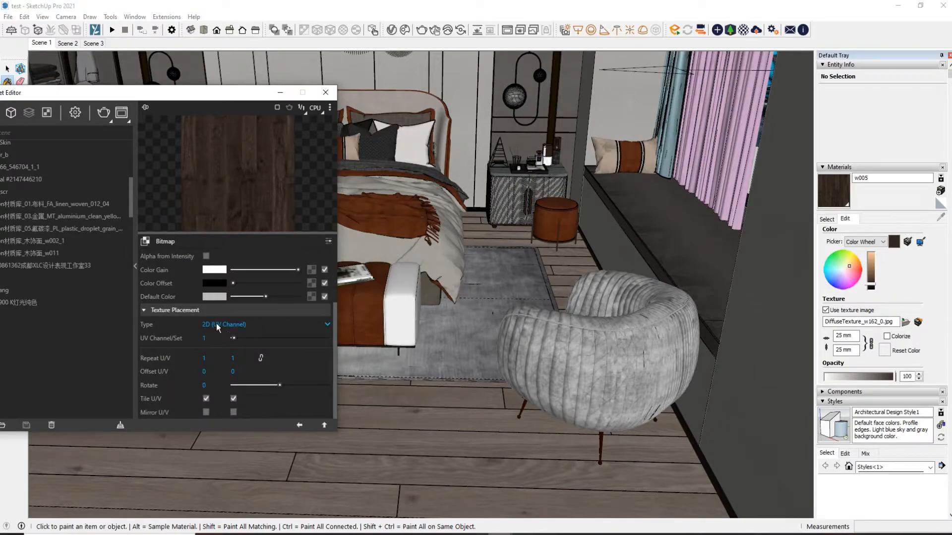
left_click(214, 357)
left_click(205, 398)
left_click(299, 425)
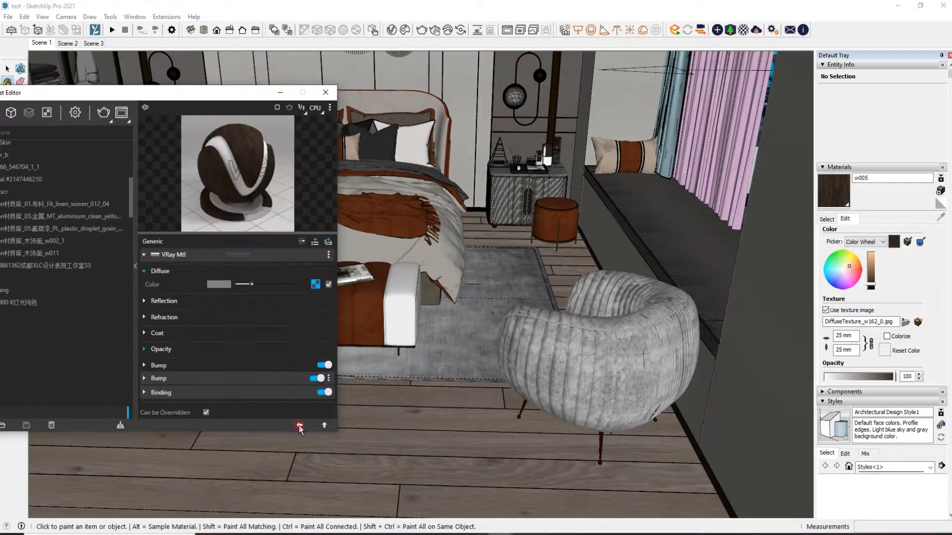
Raise the wood floor's reflection colour slightly above black
left_click(166, 301)
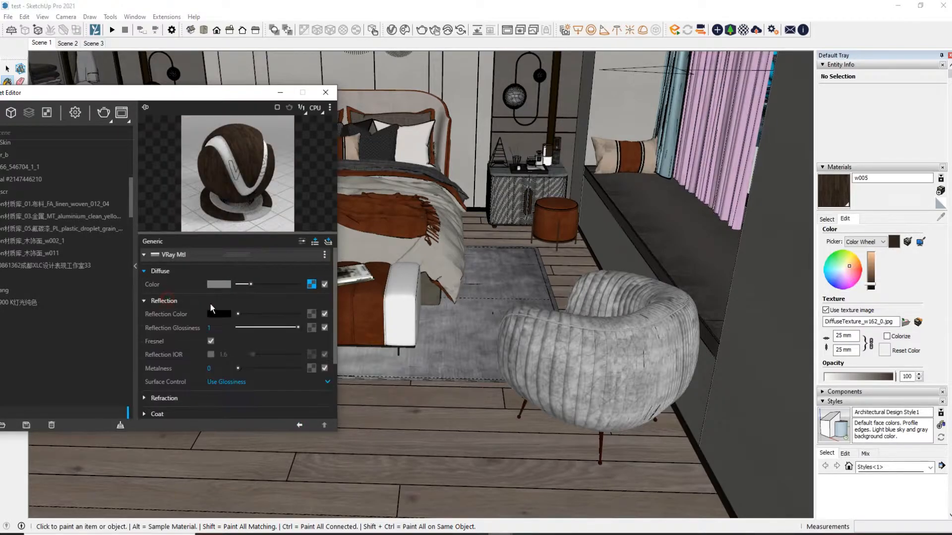
scroll(225, 308, "down", 1)
scroll(222, 306, "up", 1)
left_click_drag(238, 315, 239, 315)
Restore the Scene 1 camera view with the Select tool active, and keep the material editor's settings expanded beside the bed
left_click_drag(224, 93, 554, 156)
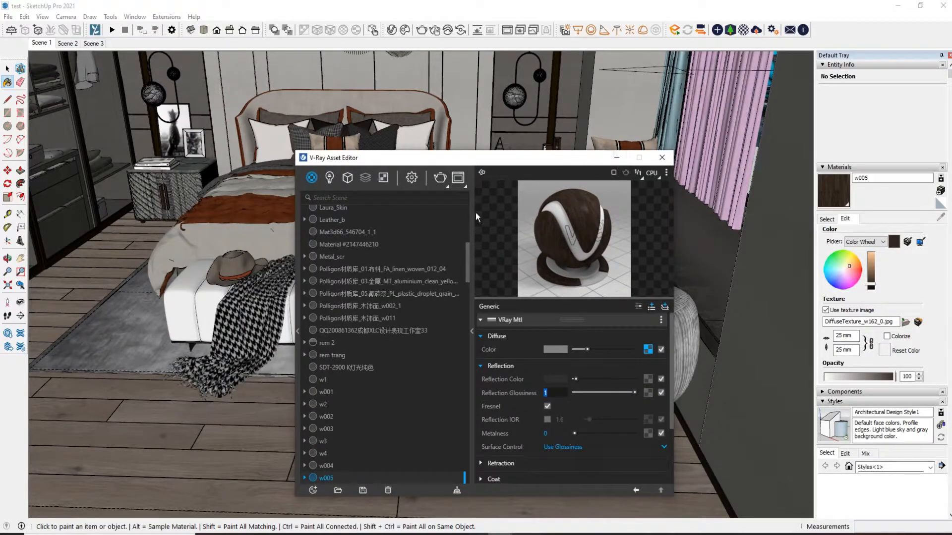
left_click(472, 330)
scroll(554, 301, "down", 3)
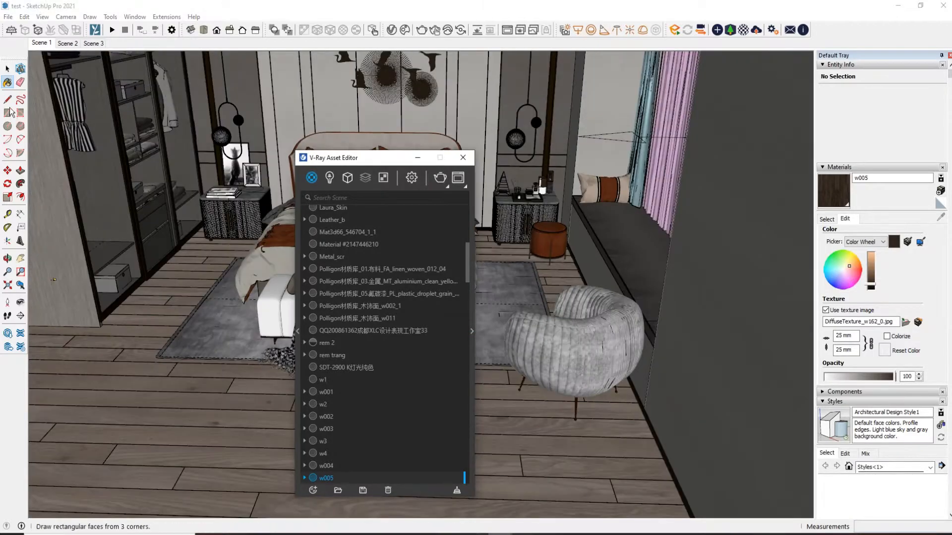
left_click(8, 68)
scroll(511, 246, "down", 3)
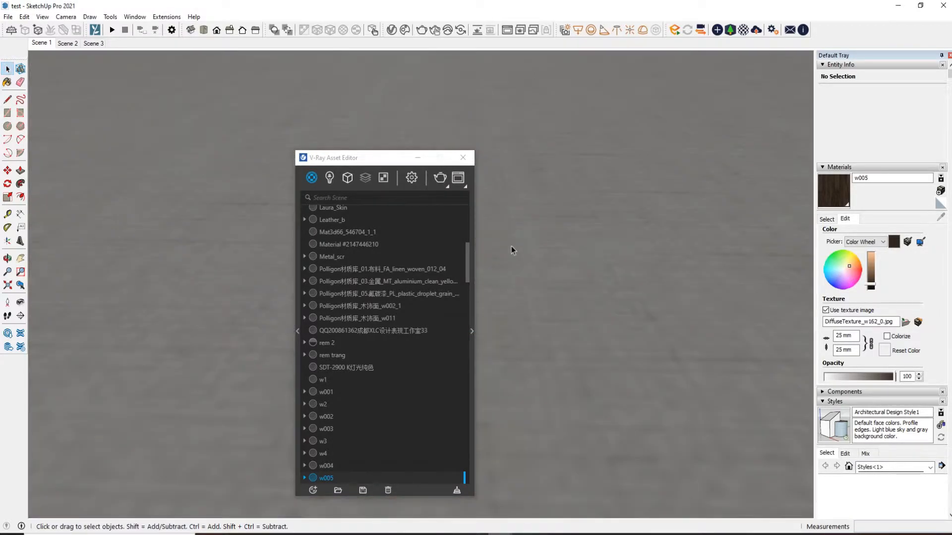
left_click(50, 44)
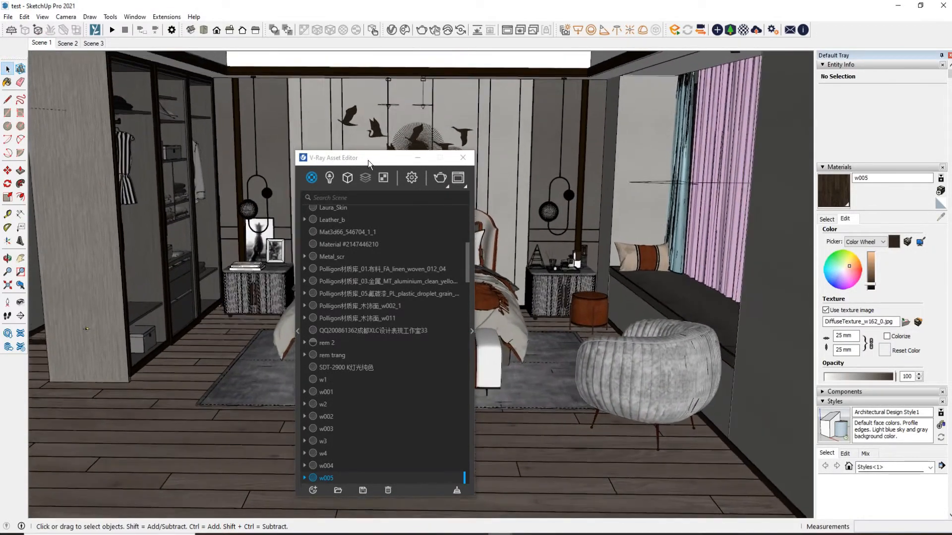
left_click_drag(368, 160, 123, 82)
left_click(227, 106)
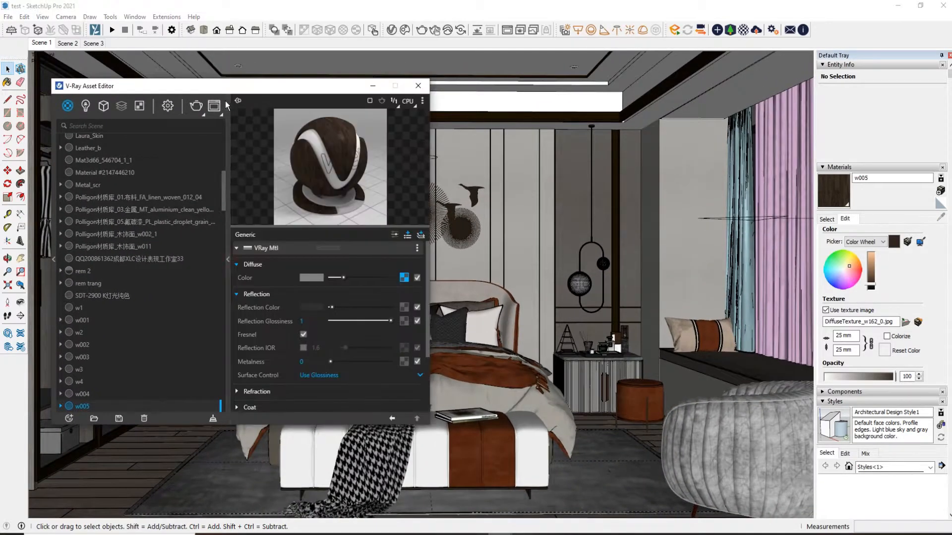
left_click_drag(224, 88, 126, 132)
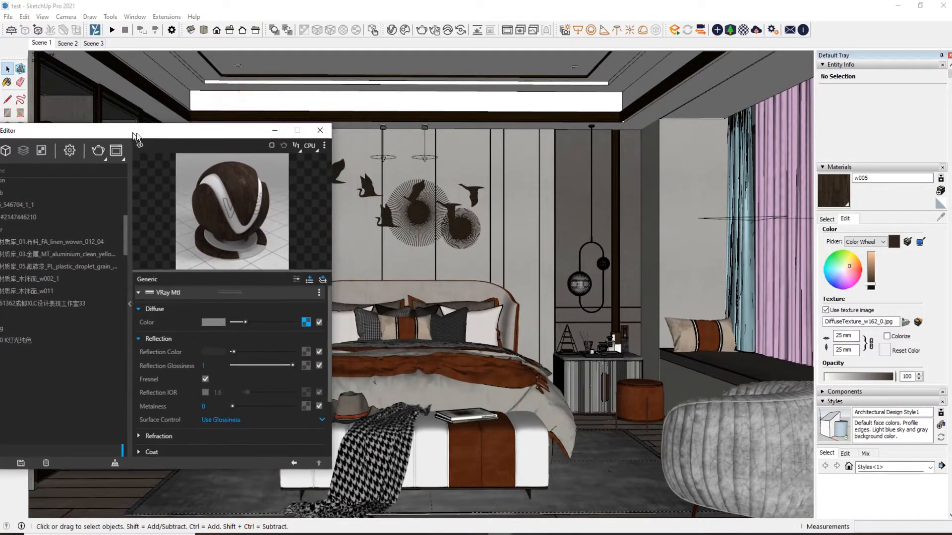
Sample the white ceiling cove material and open its diffuse bitmap
left_click(825, 219)
left_click(940, 216)
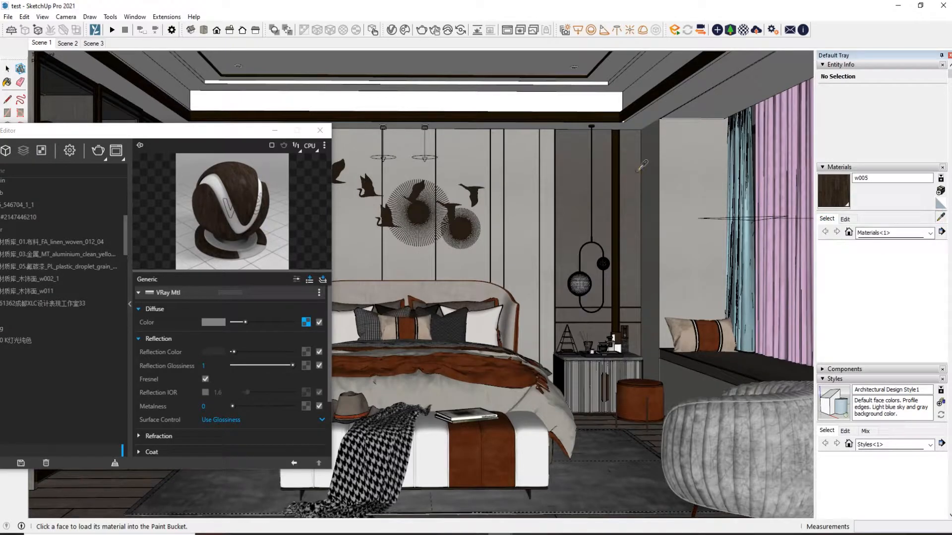
left_click(556, 98)
left_click(310, 322)
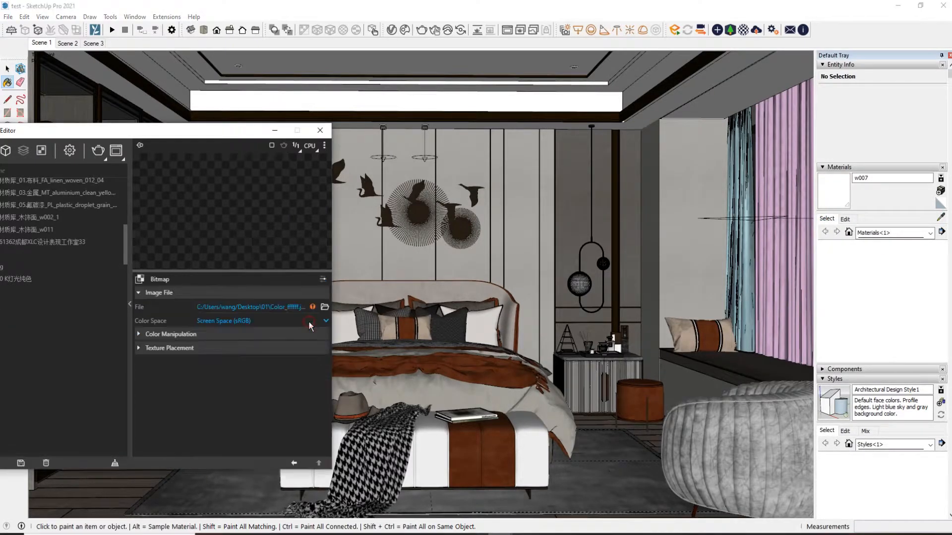
Save the white ceiling material's texture image as Color_ffffff in Saved Pictures
left_click(845, 219)
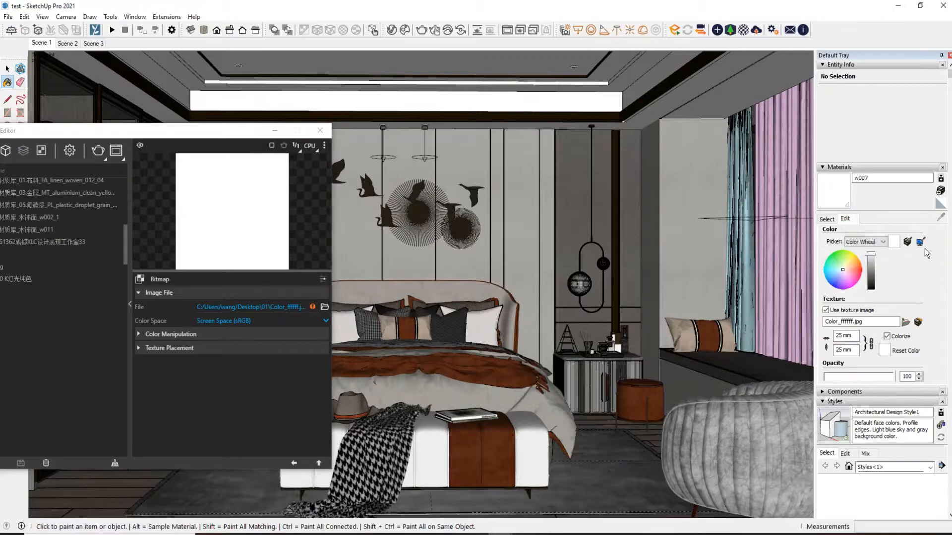
left_click(919, 322)
right_click(421, 243)
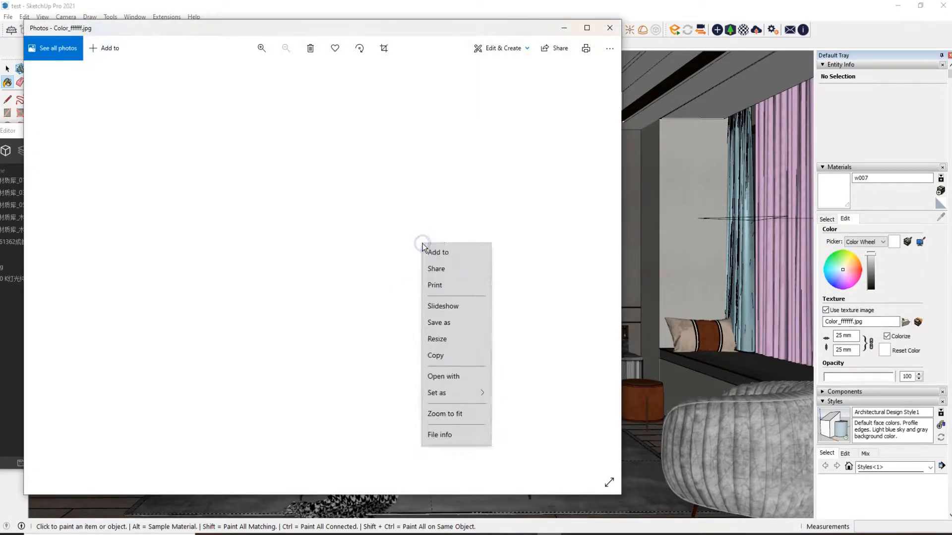
left_click(439, 398)
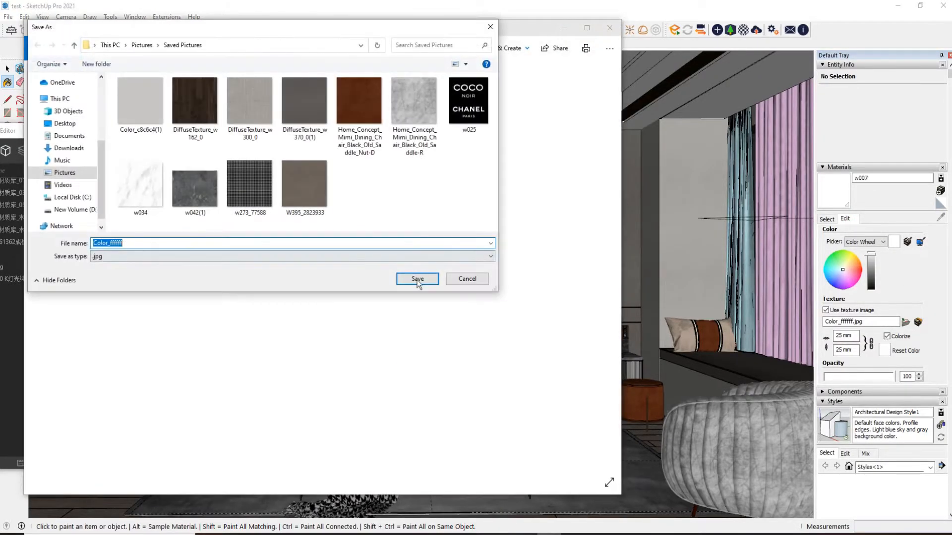
left_click(420, 277)
left_click(610, 28)
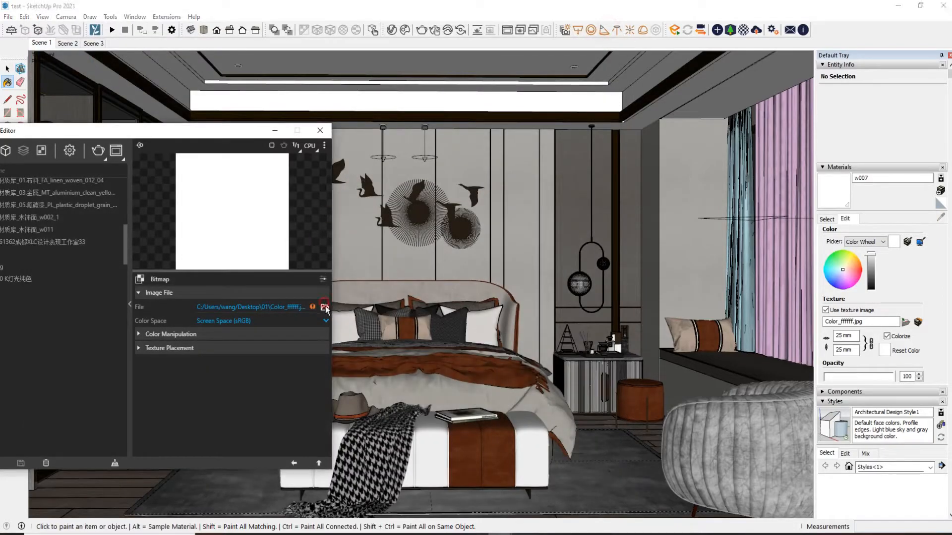
Relink the white ceiling material's diffuse bitmap to the saved Color_ffffff image and show its Reflection settings
left_click(326, 306)
key("Return")
left_click(294, 464)
left_click(207, 340)
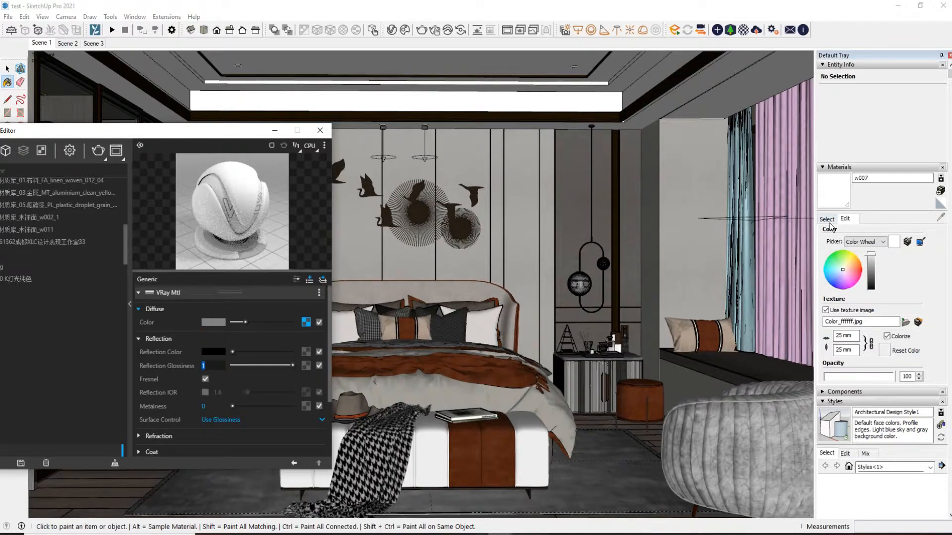
Sample the bird wall decoration's metal material and inspect its diffuse colour in the colour picker
left_click(826, 219)
left_click(940, 217)
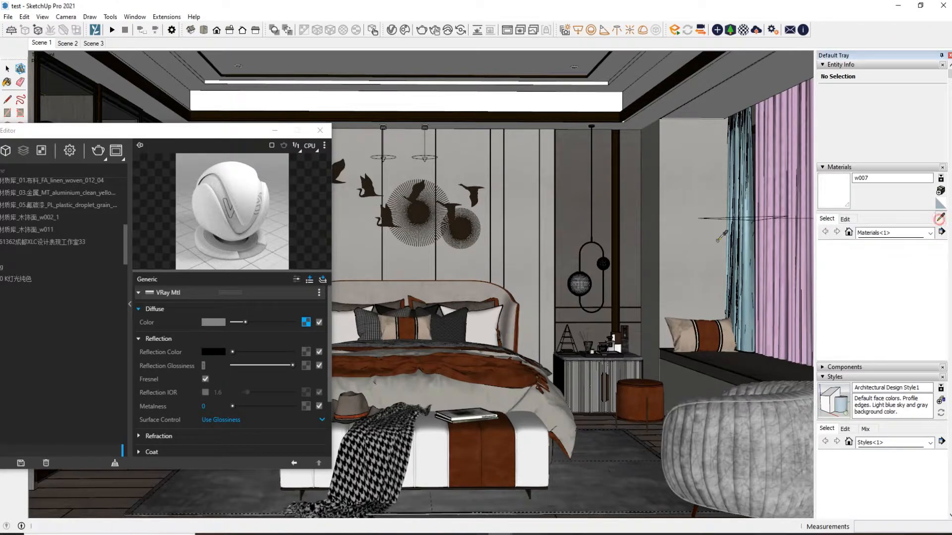
left_click(472, 196)
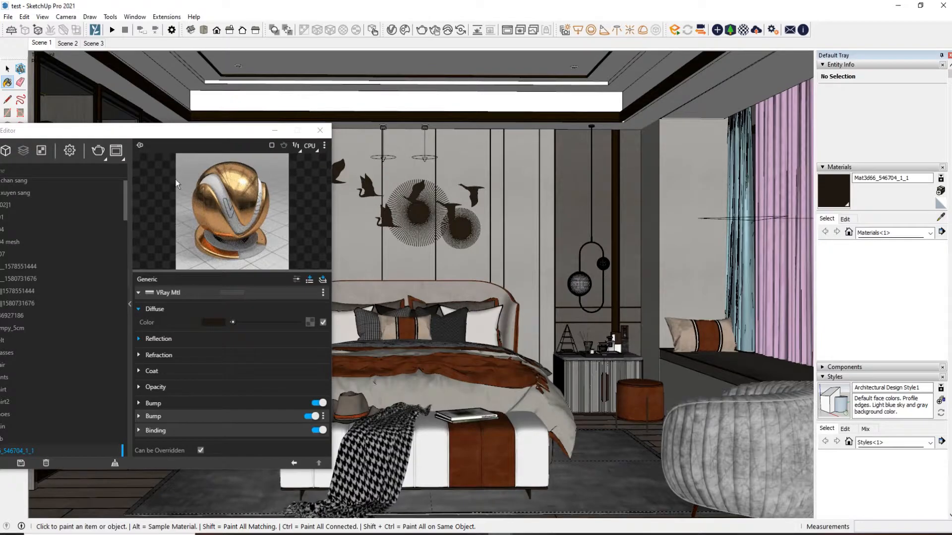
left_click(233, 322)
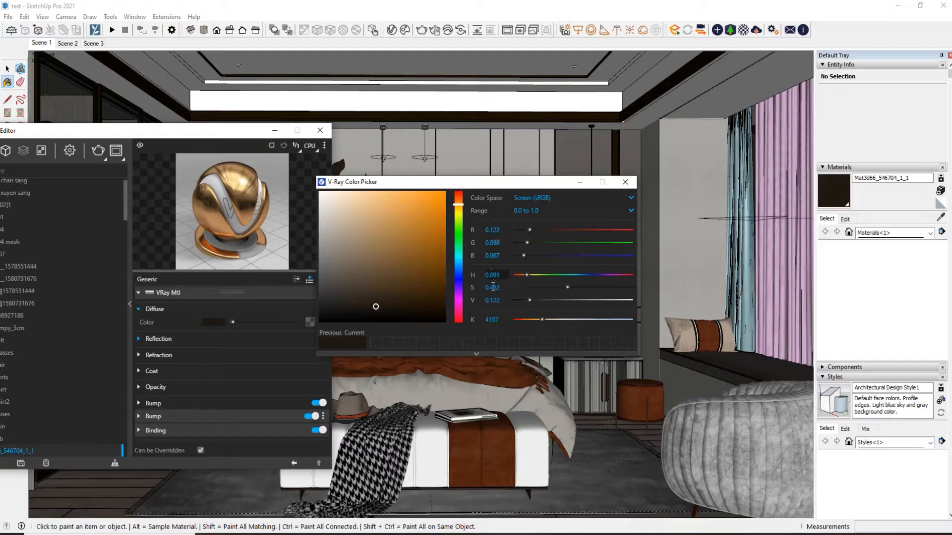
left_click(625, 182)
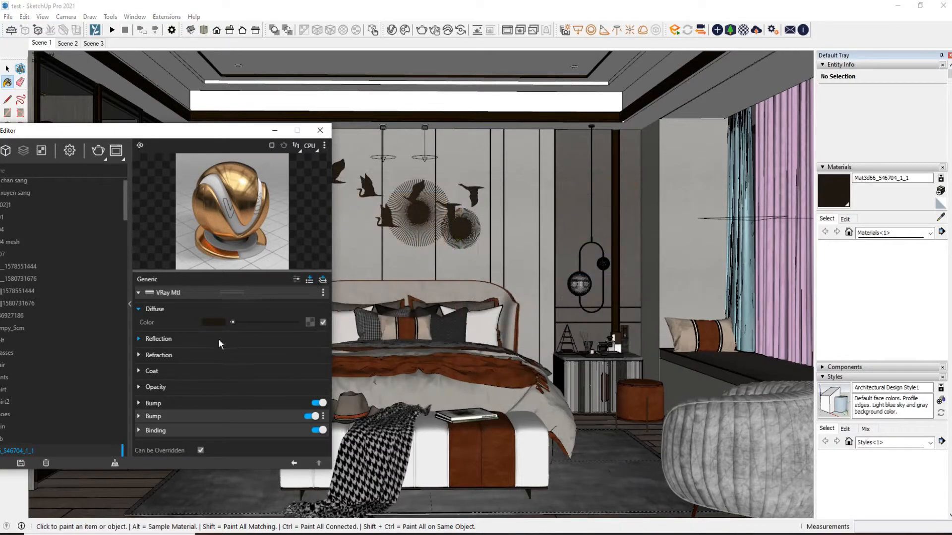
Review the bird decoration metal's reflection and refraction settings, switching Fresnel and Reflection IOR off and on again to compare
left_click(218, 339)
scroll(194, 316, "down", 2)
double_click(211, 314)
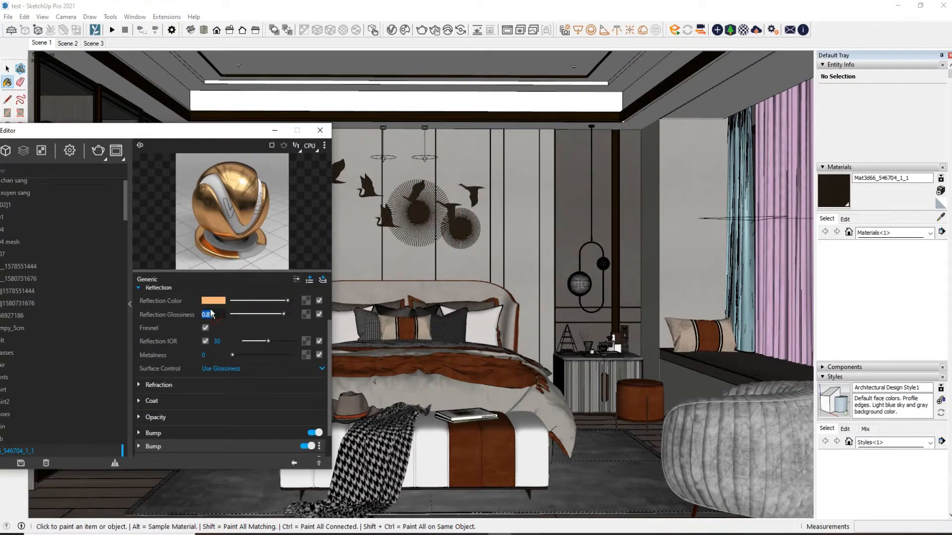
left_click(204, 327)
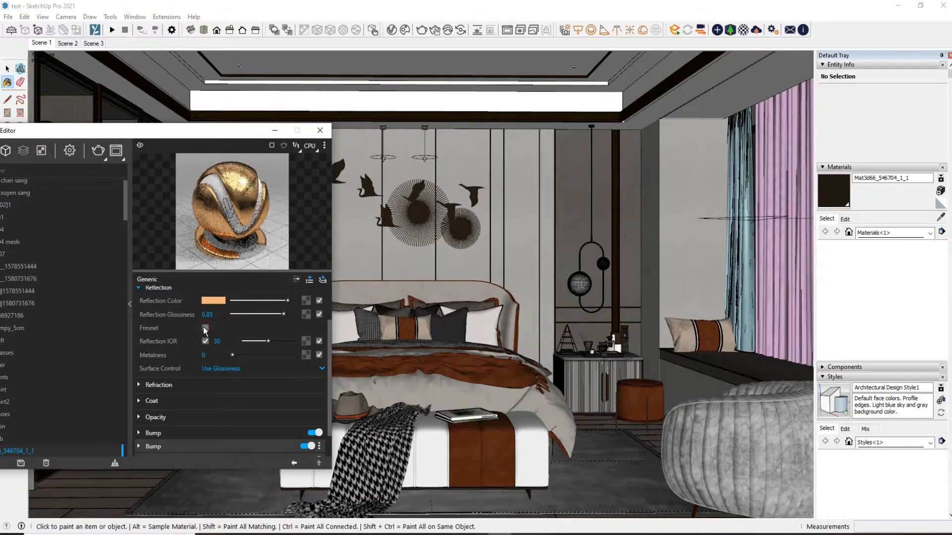
left_click(204, 327)
left_click(204, 341)
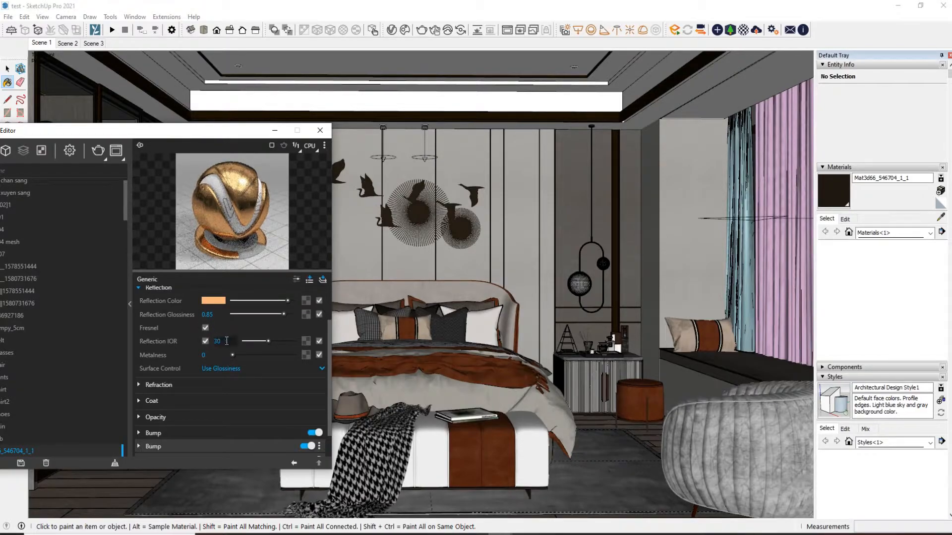
left_click(205, 341)
left_click(169, 384)
scroll(178, 361, "down", 2)
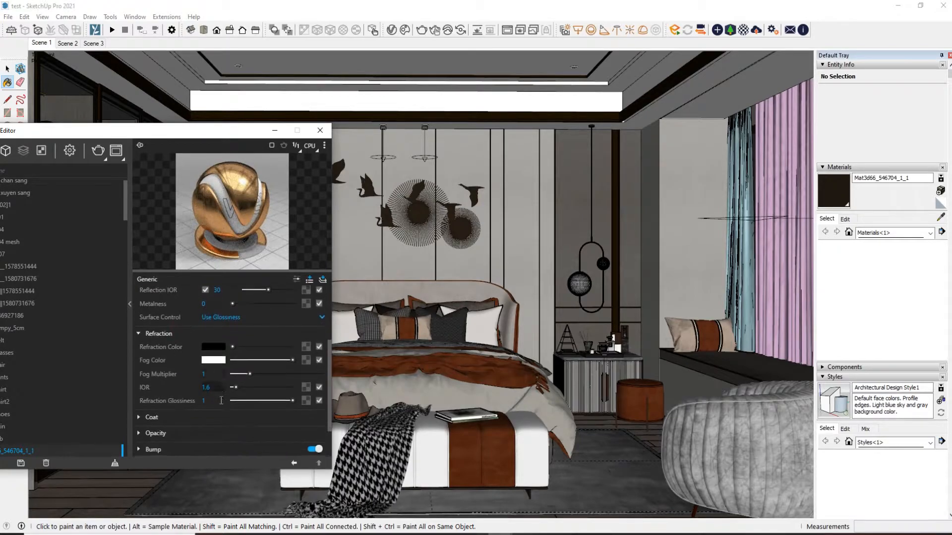
Sample the dark metal trim material on the ceiling and inspect its diffuse colour and reflection settings
left_click_drag(130, 133, 470, 173)
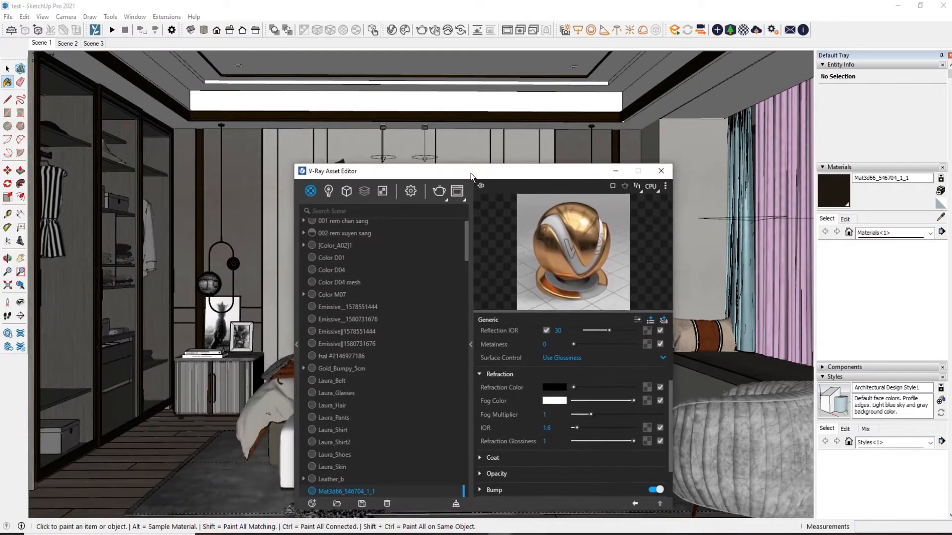
left_click(937, 220)
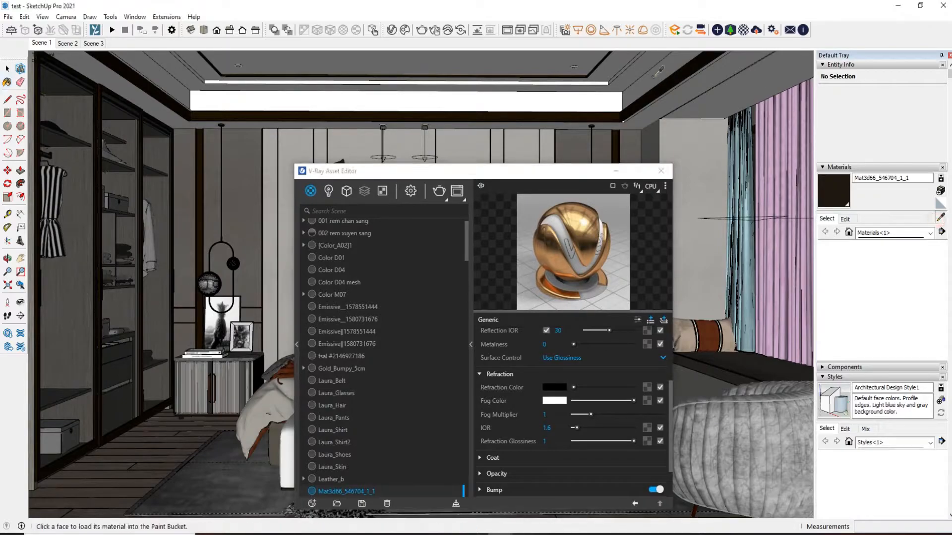
left_click(664, 86)
left_click_drag(557, 171, 316, 63)
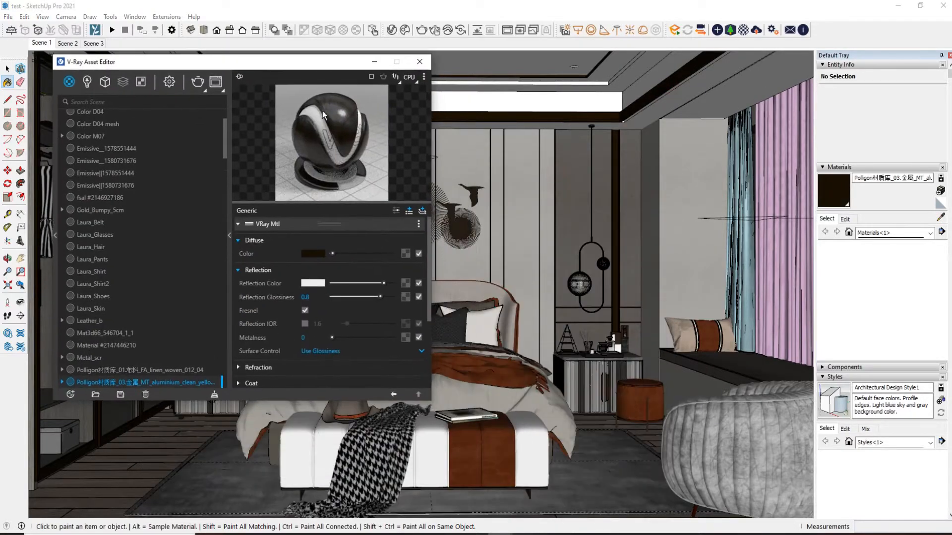
left_click(320, 252)
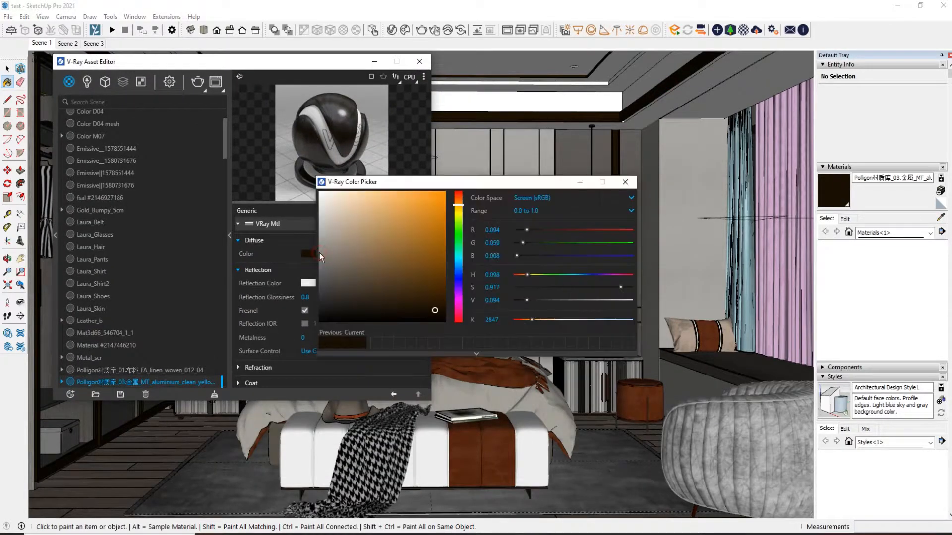
left_click(625, 182)
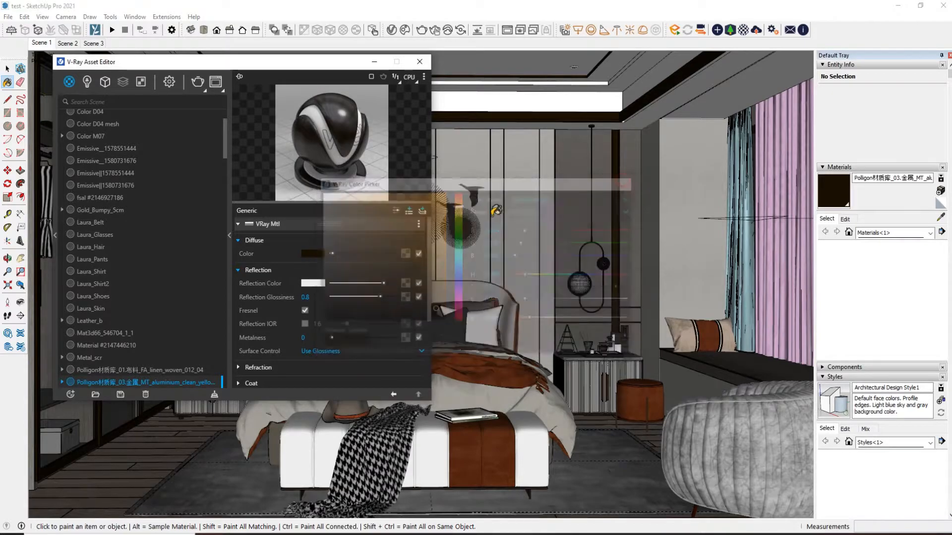
left_click_drag(271, 64, 487, 246)
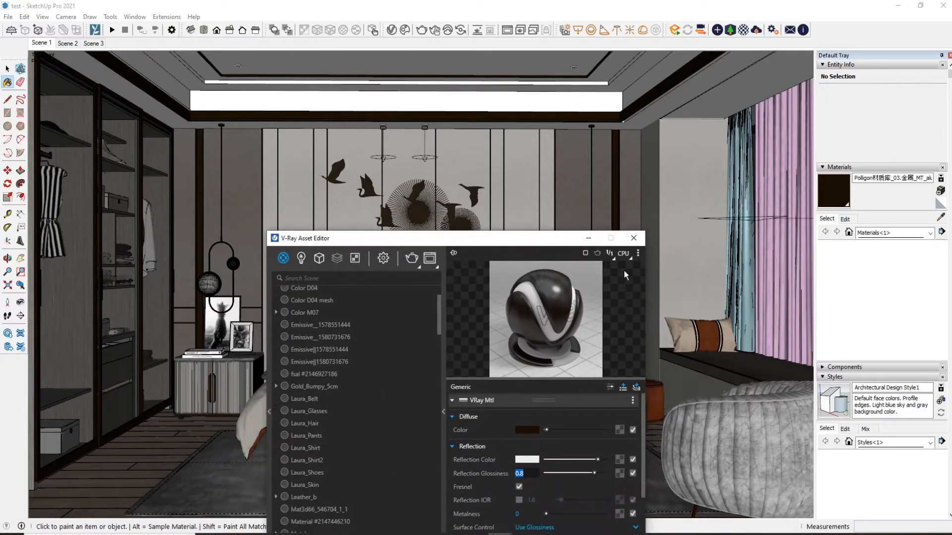
Sample the wardrobe side panel's wood material and inspect the bitmap assigned to its diffuse colour
left_click(826, 220)
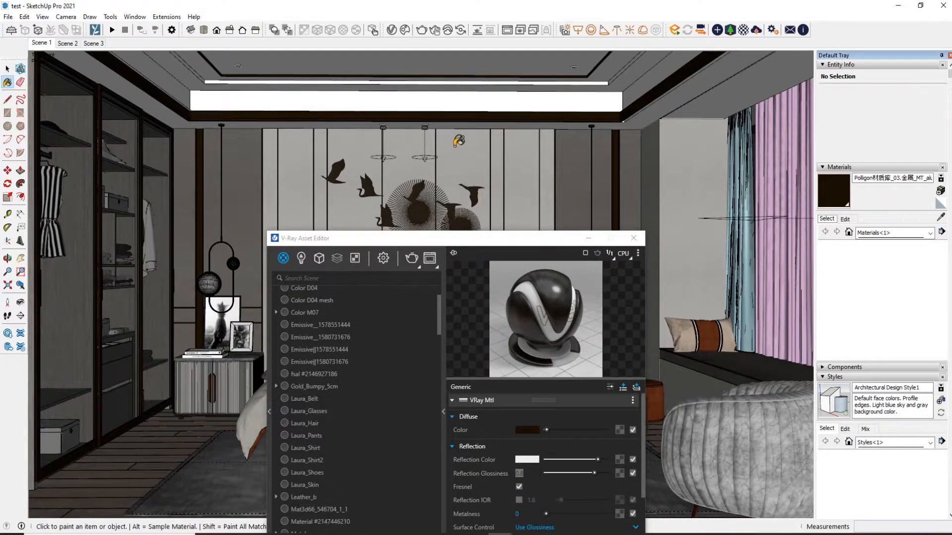
scroll(455, 147, "down", 2)
left_click(940, 217)
left_click_drag(543, 244, 479, 148)
left_click(86, 197)
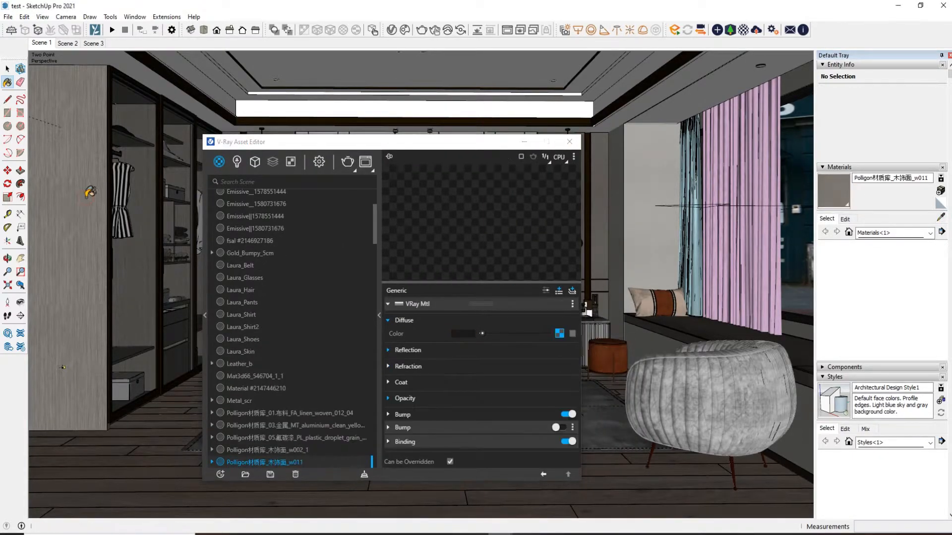
left_click_drag(381, 146, 261, 82)
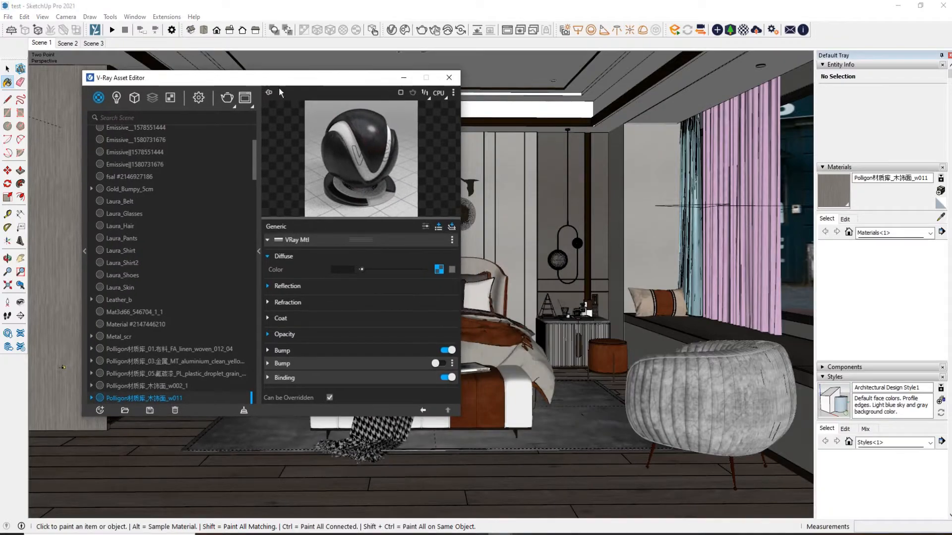
left_click(440, 271)
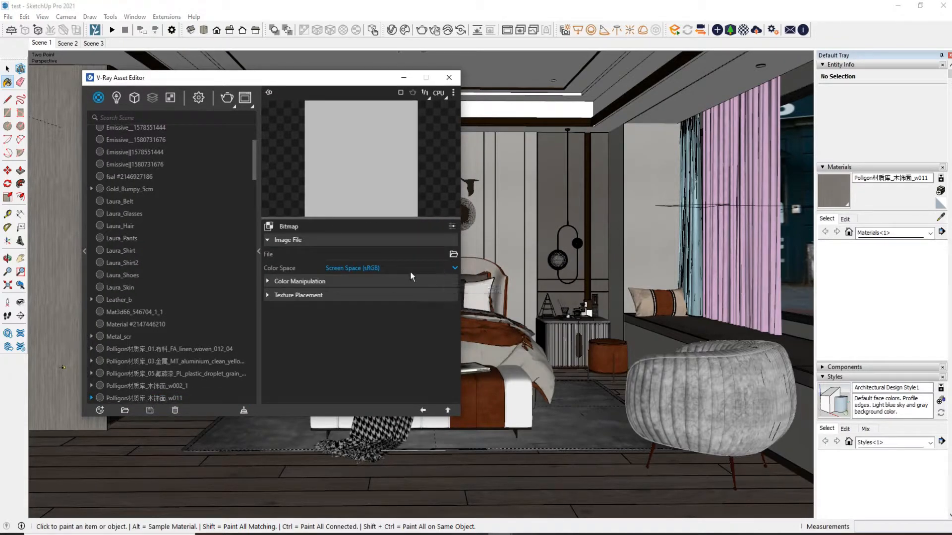
left_click_drag(311, 83, 555, 82)
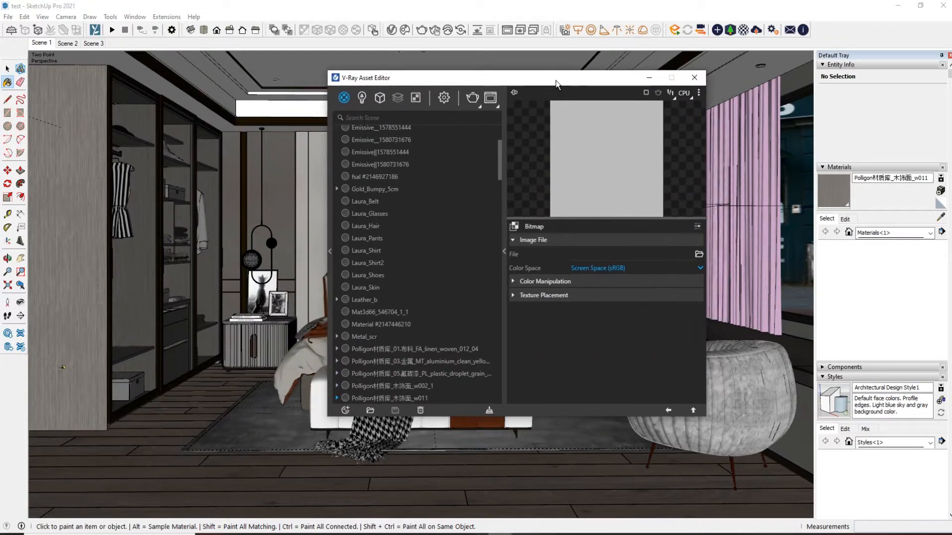
Sample the rug's w063 material, open its diffuse bitmap and save its texture image w029.jpg in Saved Pictures
left_click(941, 218)
left_click(247, 435)
left_click_drag(477, 73, 196, 59)
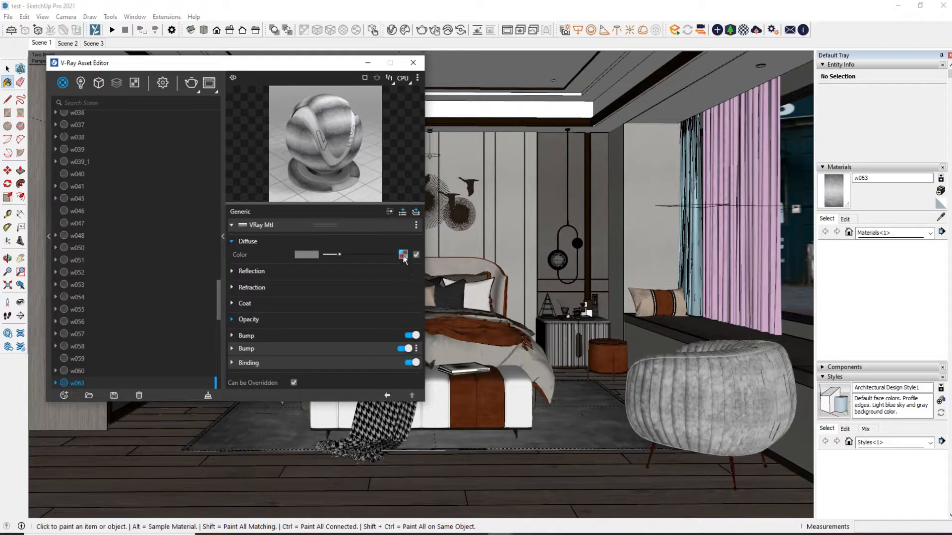
left_click(403, 254)
left_click(845, 218)
left_click(918, 321)
right_click(373, 191)
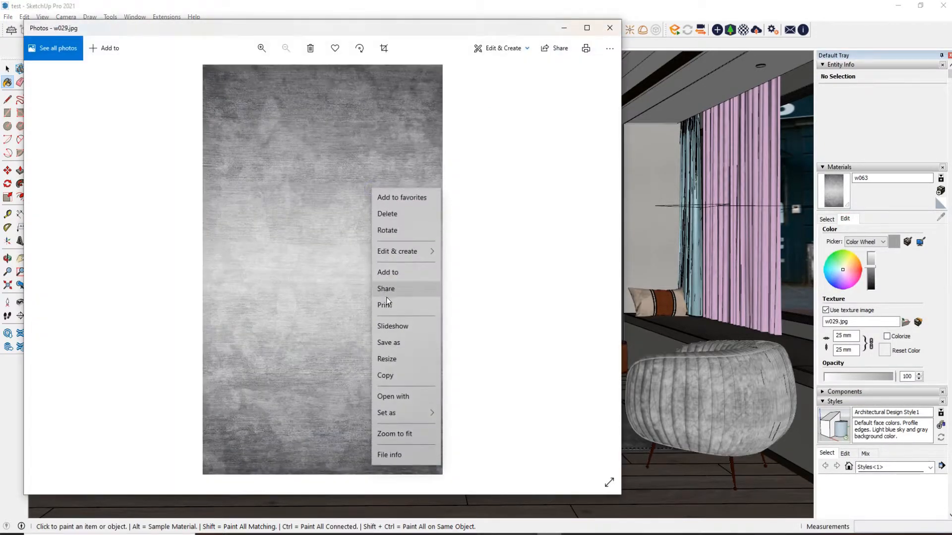
left_click(392, 342)
left_click(412, 278)
left_click(610, 28)
Relink the rug material's diffuse bitmap to the saved w029 image and show its Reflection settings
left_click(417, 242)
double_click(217, 235)
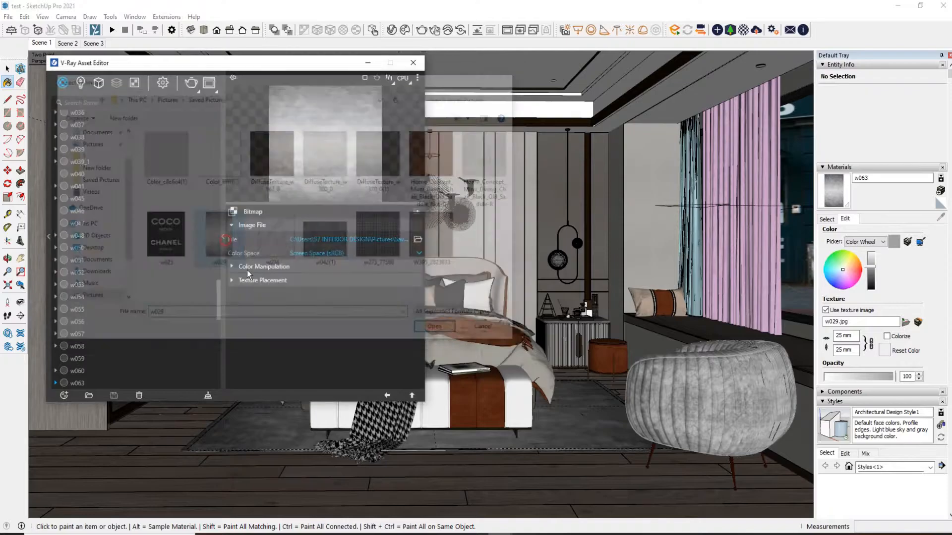
left_click(388, 395)
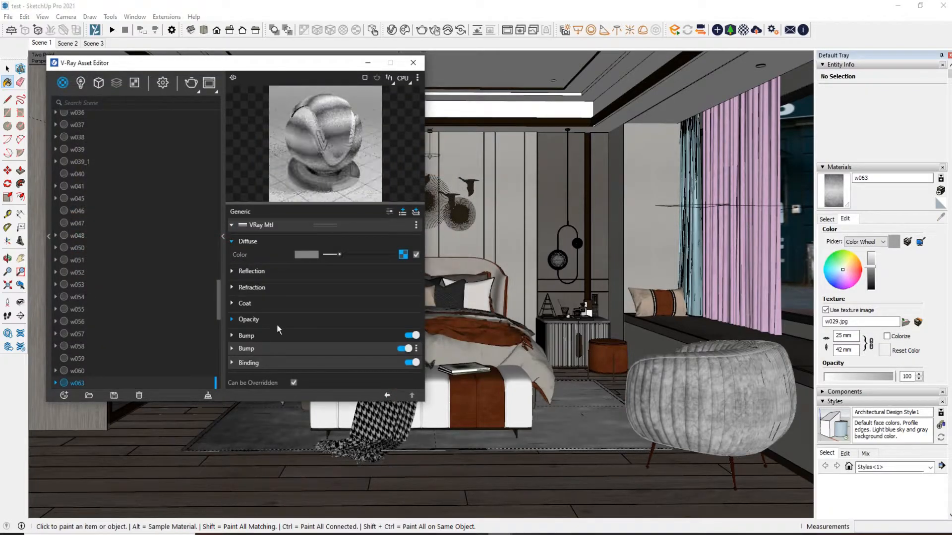
left_click(278, 272)
left_click_drag(274, 70, 325, 124)
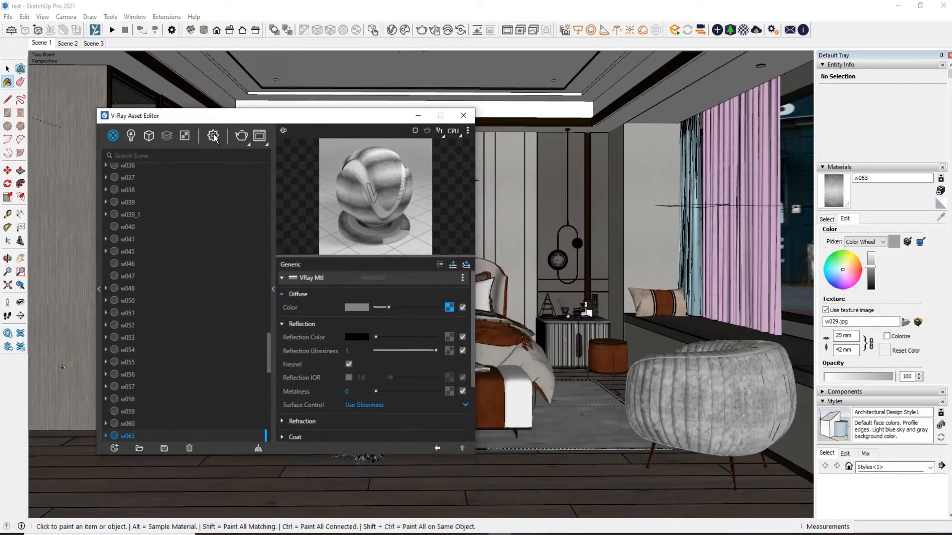
Set the camera's Exposure Value (EV) to 12 in the V-Ray render settings
left_click(213, 136)
left_click_drag(246, 118, 275, 87)
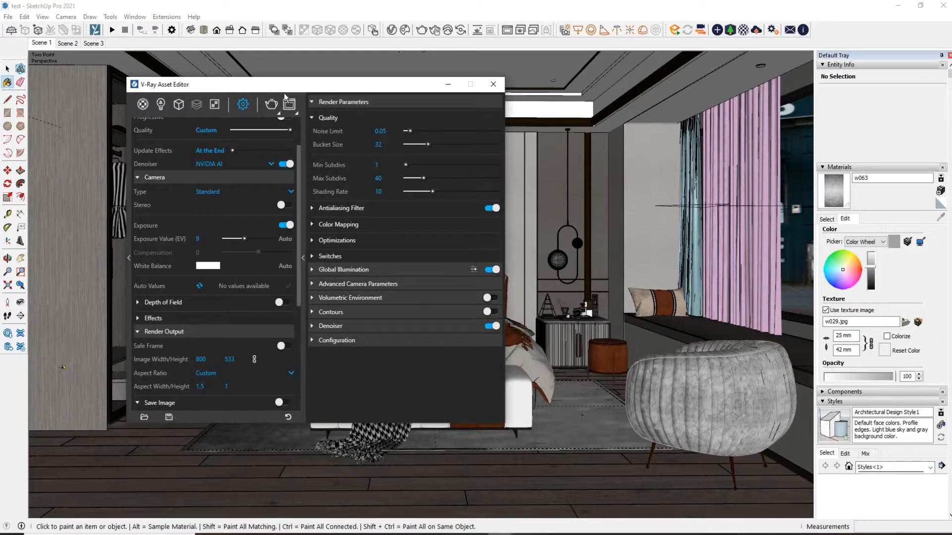
left_click(303, 257)
scroll(208, 225, "up", 2)
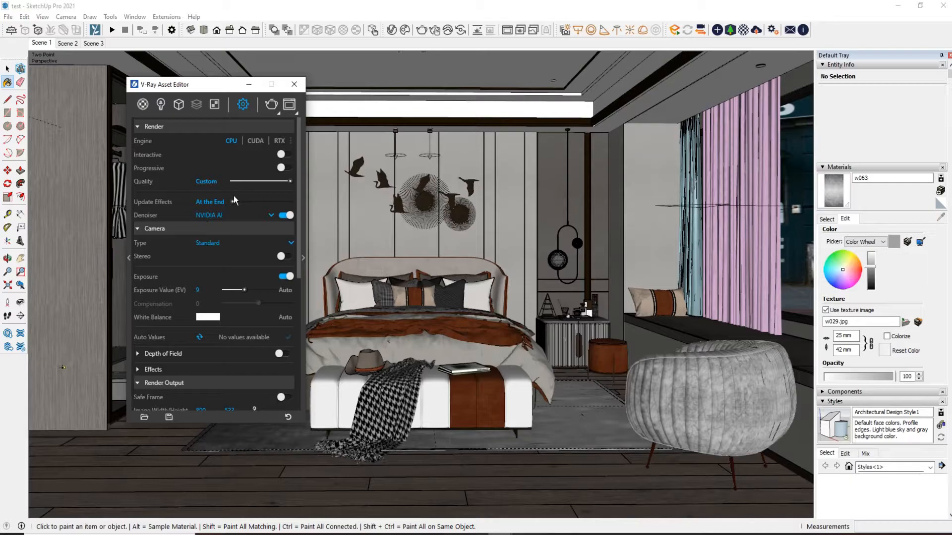
scroll(233, 196, "down", 3)
left_click(198, 188)
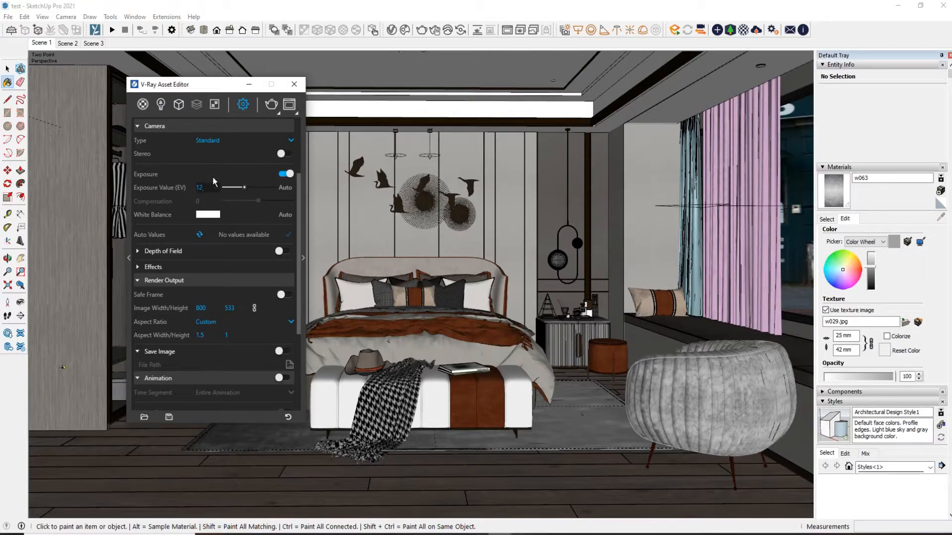
Set the render output image width to 2600 and enable Safe Frame
scroll(209, 195, "down", 2)
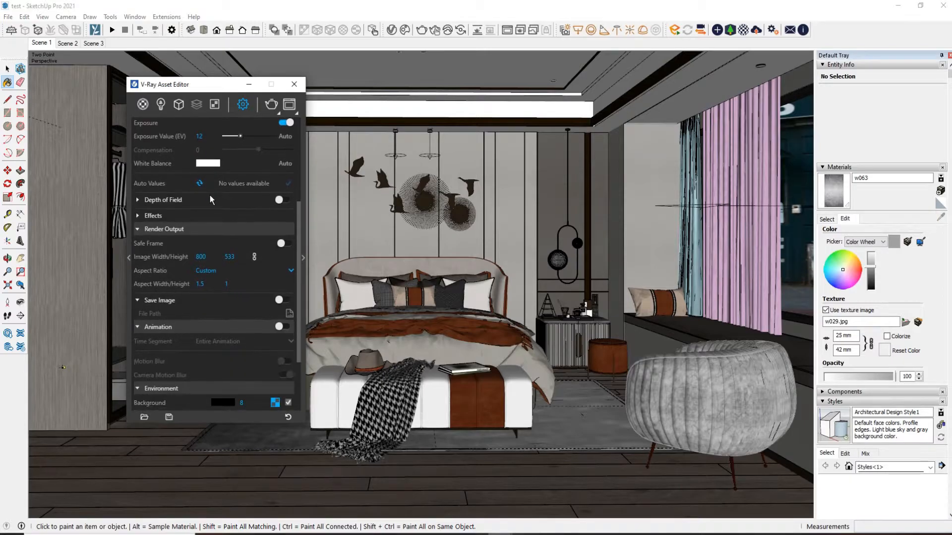
left_click_drag(213, 256, 154, 263)
type("2600")
left_click(219, 200)
scroll(235, 284, "down", 2)
scroll(234, 280, "up", 2)
left_click(282, 284)
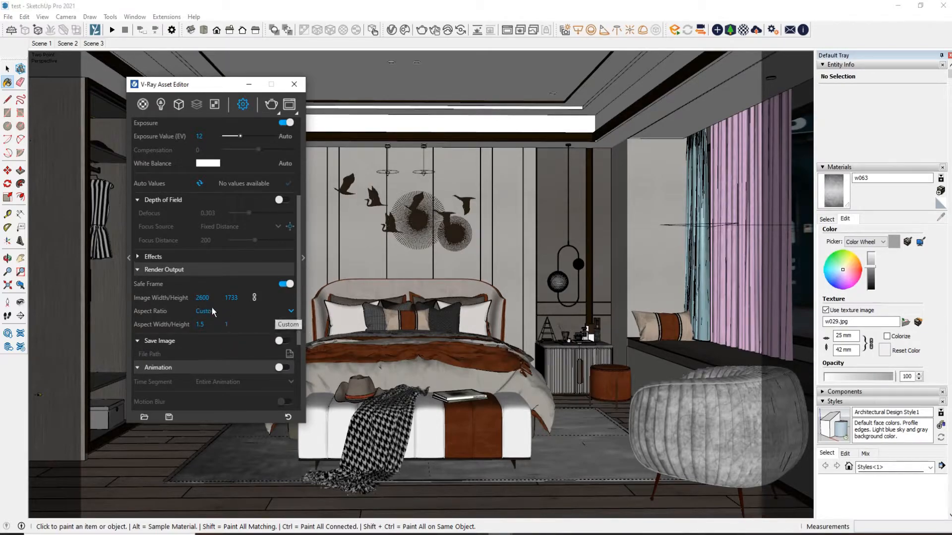
Review the parameters of the Sky texture assigned to the environment background
left_click_drag(208, 85, 344, 82)
scroll(349, 263, "down", 4)
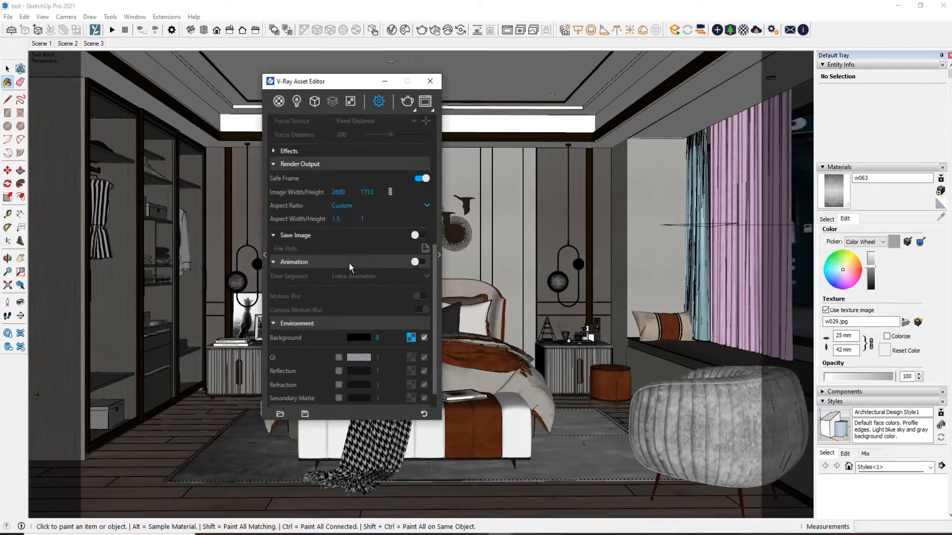
scroll(355, 297, "down", 1)
left_click(412, 311)
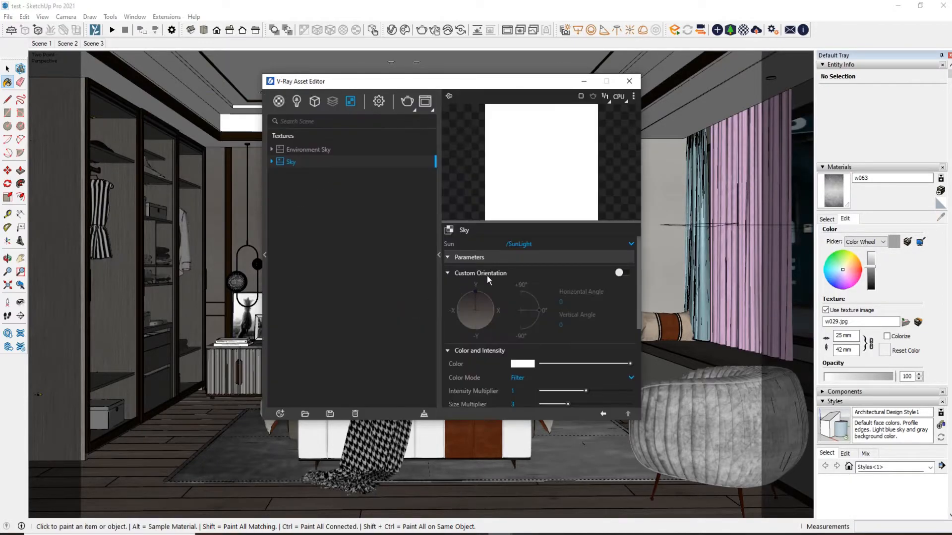
scroll(544, 356, "down", 2)
left_click(521, 353)
scroll(556, 377, "up", 1)
left_click(603, 413)
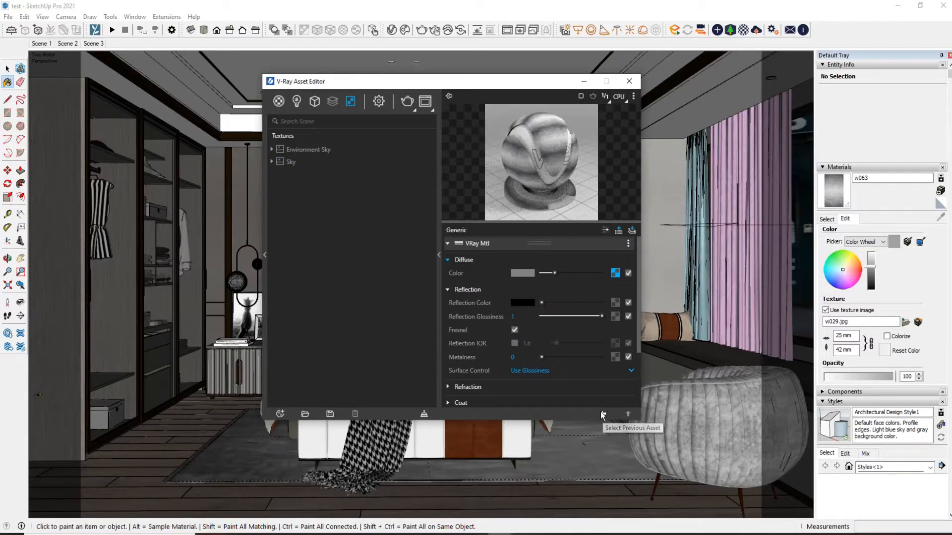
Return to the render settings and enter 8 as the environment background intensity
left_click(379, 102)
double_click(378, 313)
type("8")
Show the advanced render parameters and set the quality Noise Limit to 0.005
scroll(388, 273, "up", 3)
left_click_drag(419, 82, 282, 81)
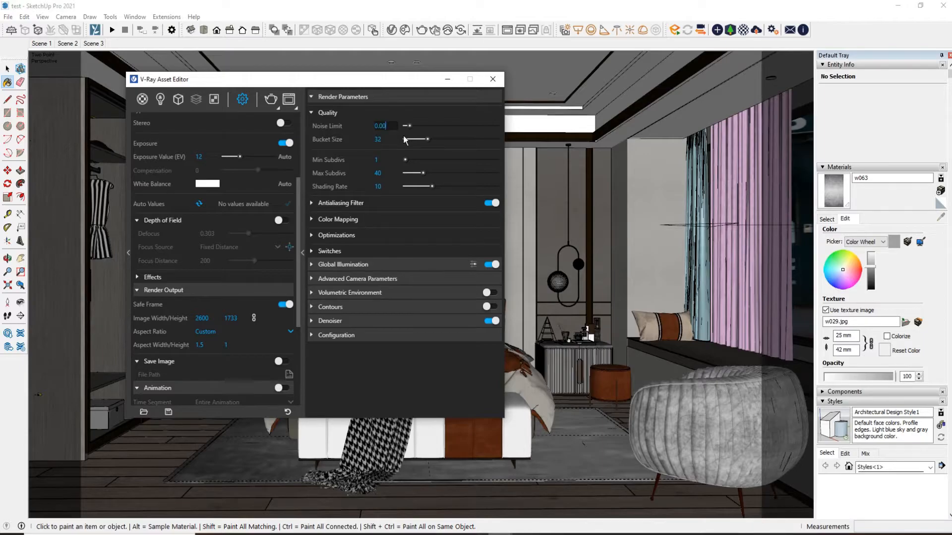
left_click(410, 110)
left_click(385, 113)
left_click(389, 159)
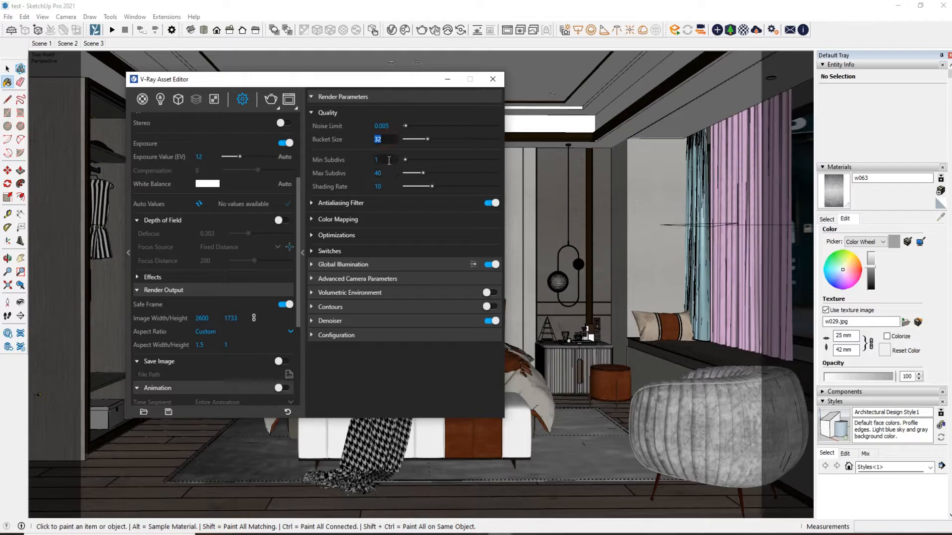
Review the Antialiasing Filter, Color Mapping, Optimizations and Global Illumination settings, including the irradiance map and light cache values
left_click(343, 203)
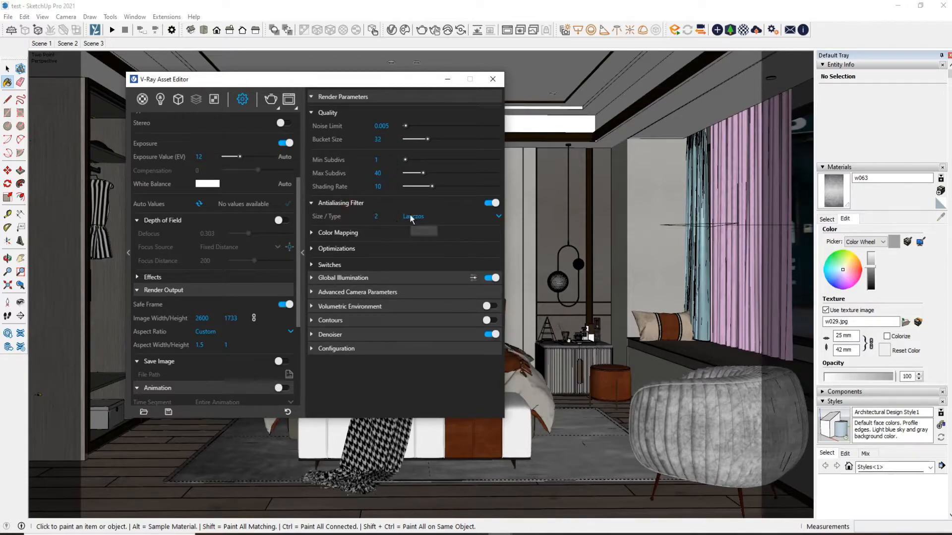
left_click(377, 232)
left_click(366, 278)
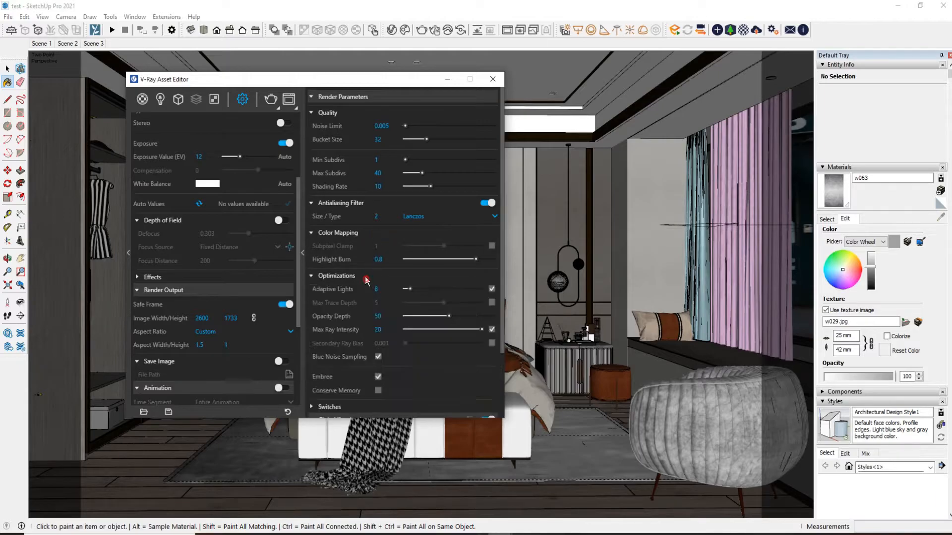
scroll(361, 243, "down", 3)
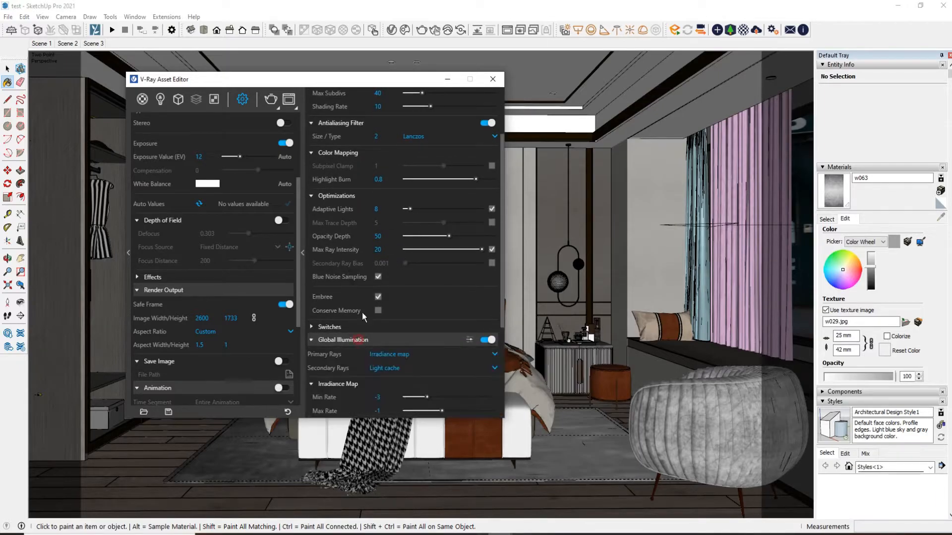
left_click(360, 340)
scroll(374, 263, "down", 3)
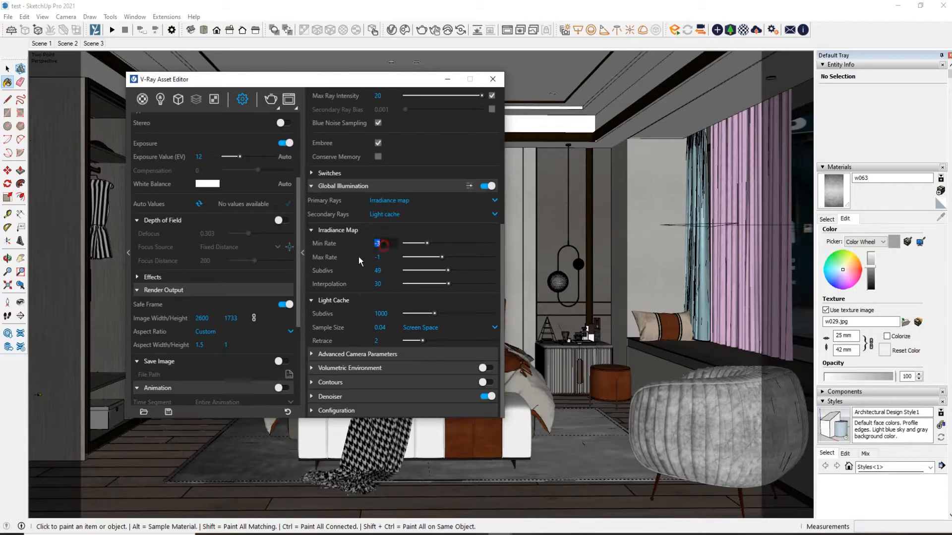
left_click(381, 313)
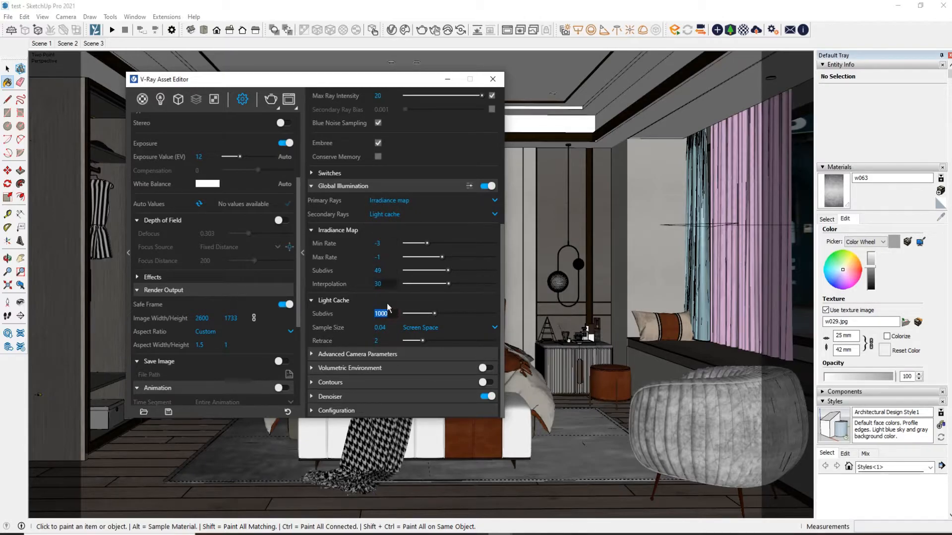
scroll(338, 300, "up", 5)
scroll(340, 300, "up", 1)
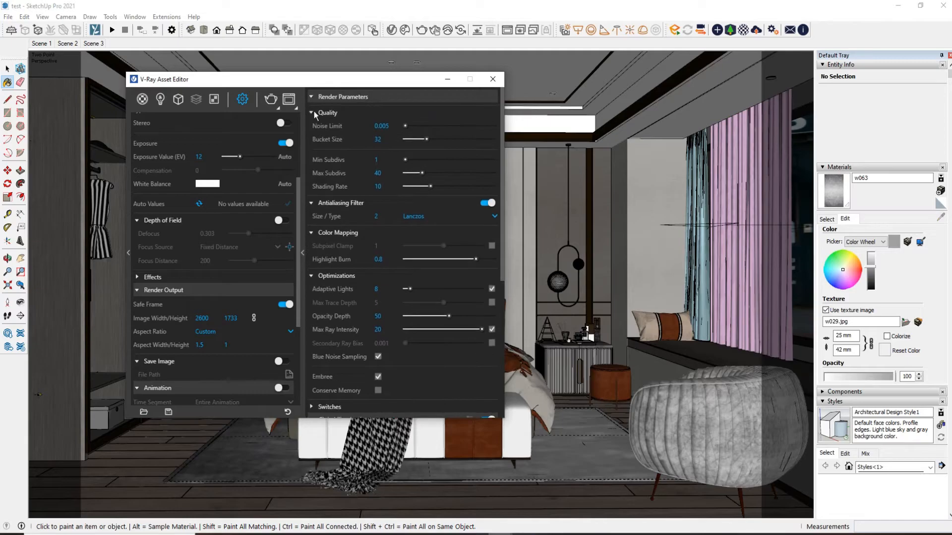
List the scene's lights, select the rectangle light at the window, and check its intensity, color and size
left_click(161, 99)
left_click_drag(389, 81, 482, 123)
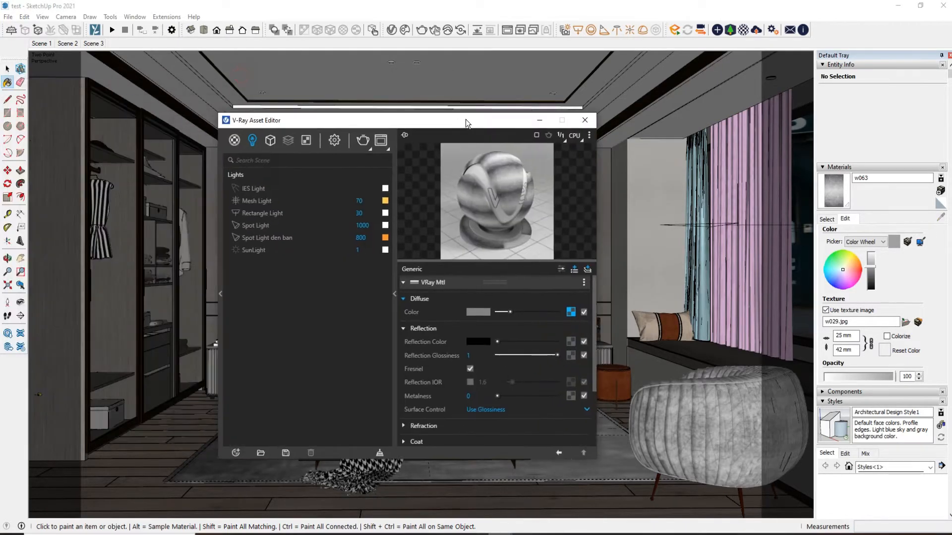
left_click(6, 70)
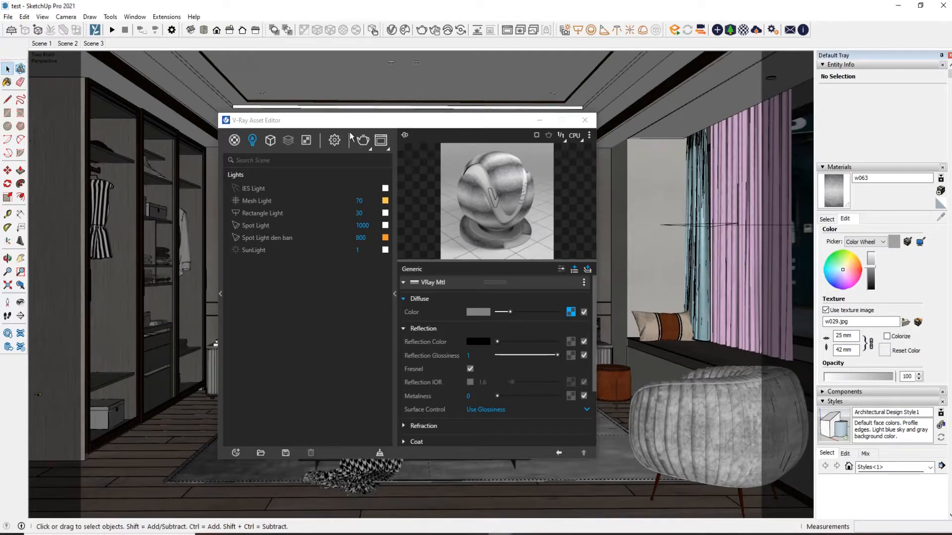
left_click_drag(352, 120, 229, 96)
left_click(678, 227)
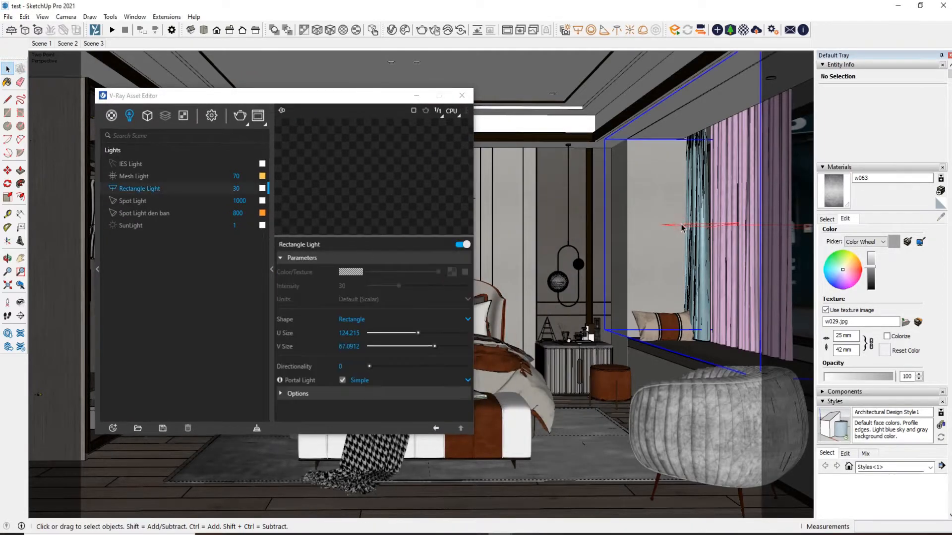
double_click(236, 188)
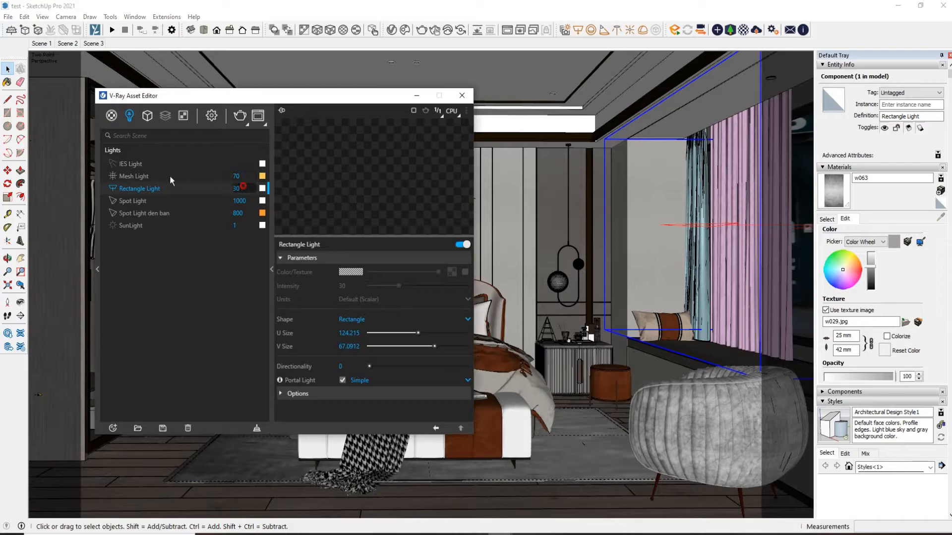
left_click(263, 188)
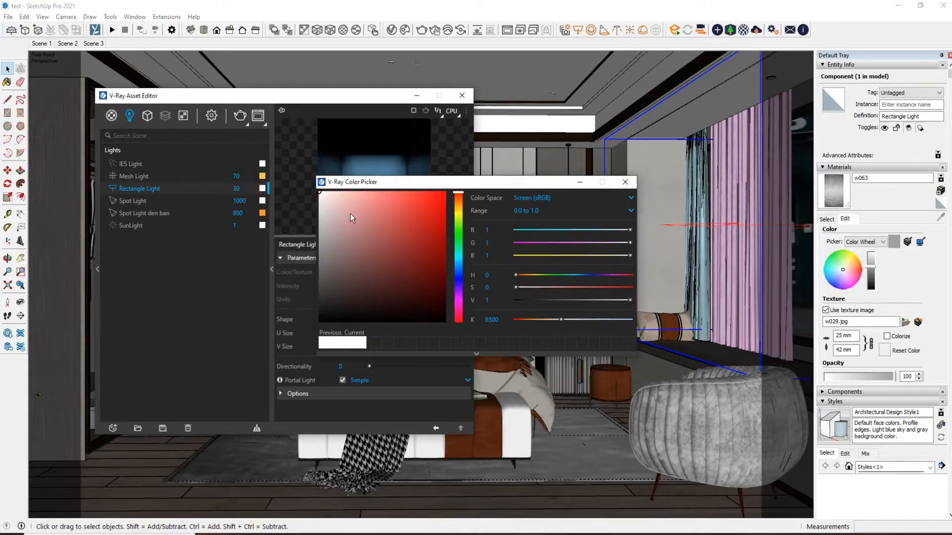
left_click(625, 182)
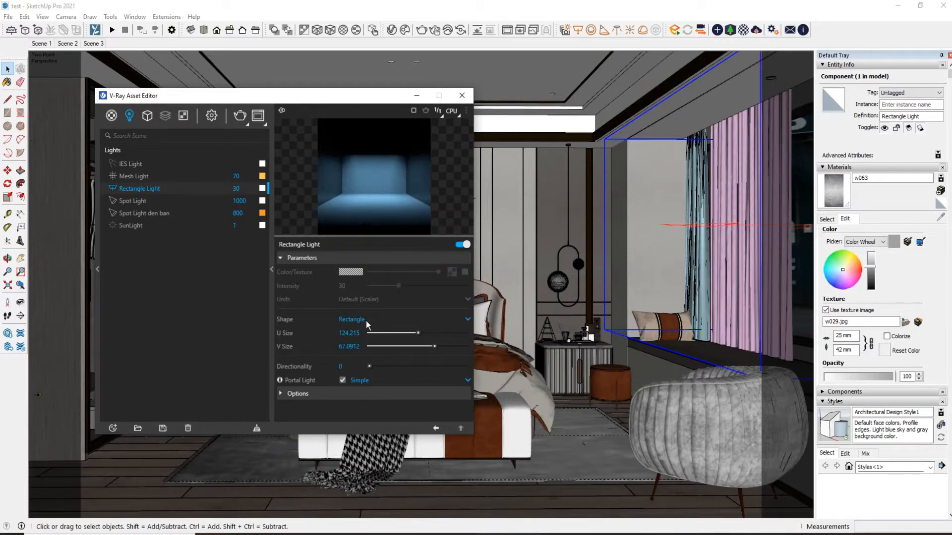
double_click(343, 331)
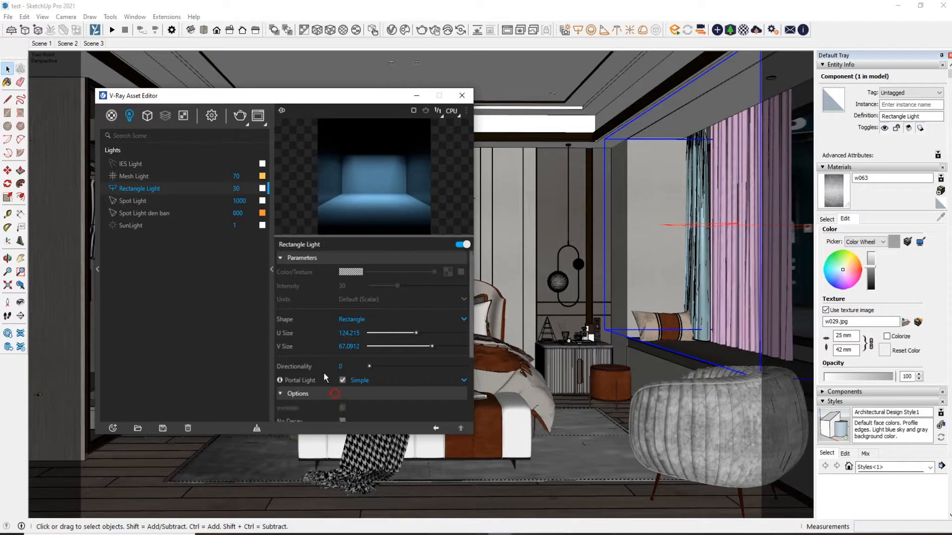
Expand the Rectangle Light's options and try No Decay, switching it on and back off
left_click(300, 394)
scroll(308, 344, "down", 3)
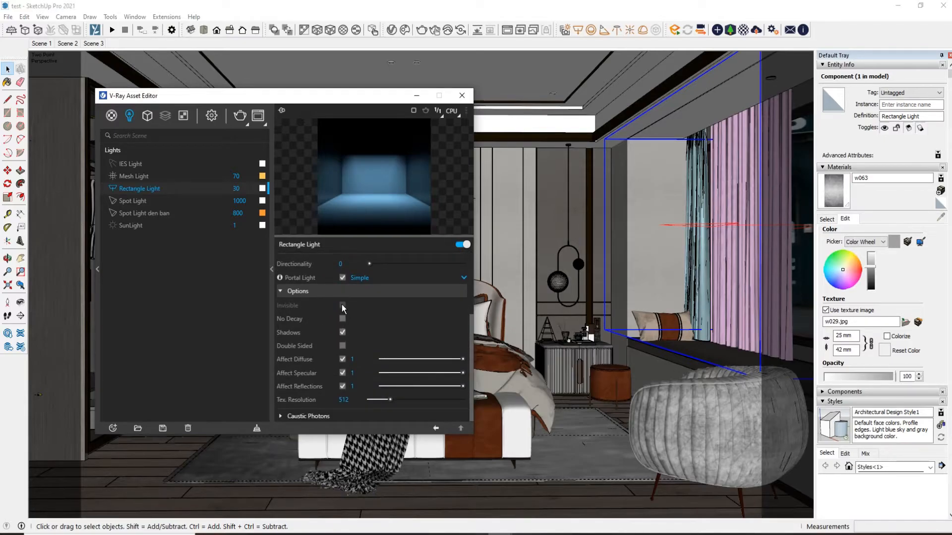
left_click(342, 318)
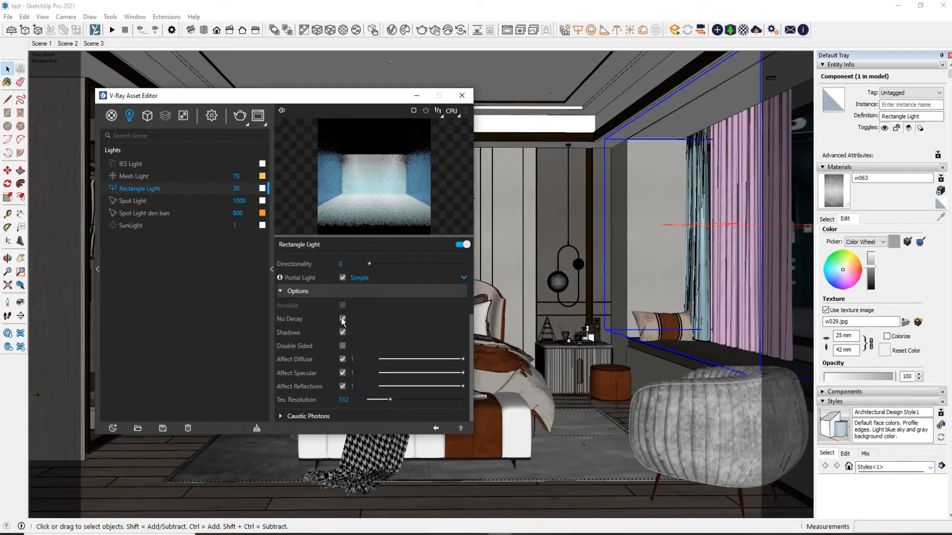
left_click(342, 319)
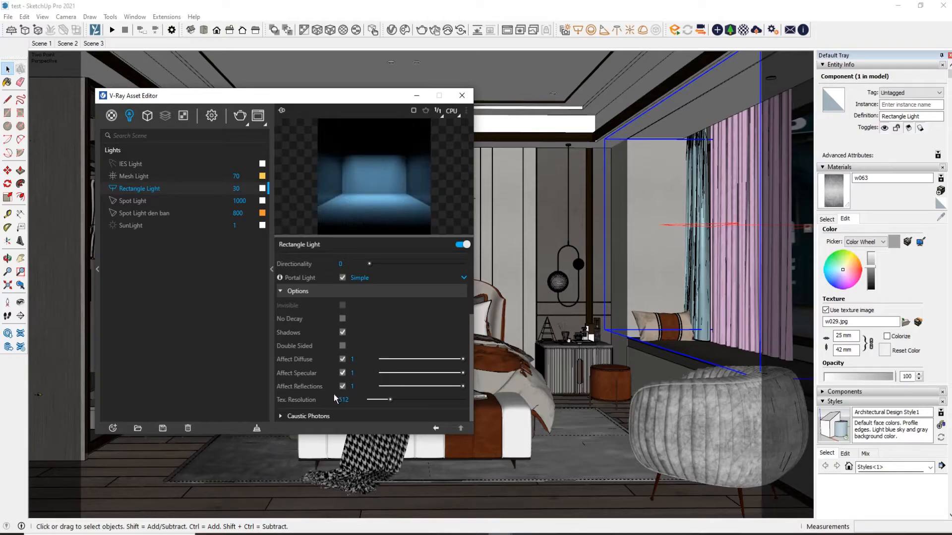
Review the parameters of the IES Light, Mesh Light, Spot Light and Spot Light den ban
left_click_drag(306, 102, 346, 109)
left_click(275, 174)
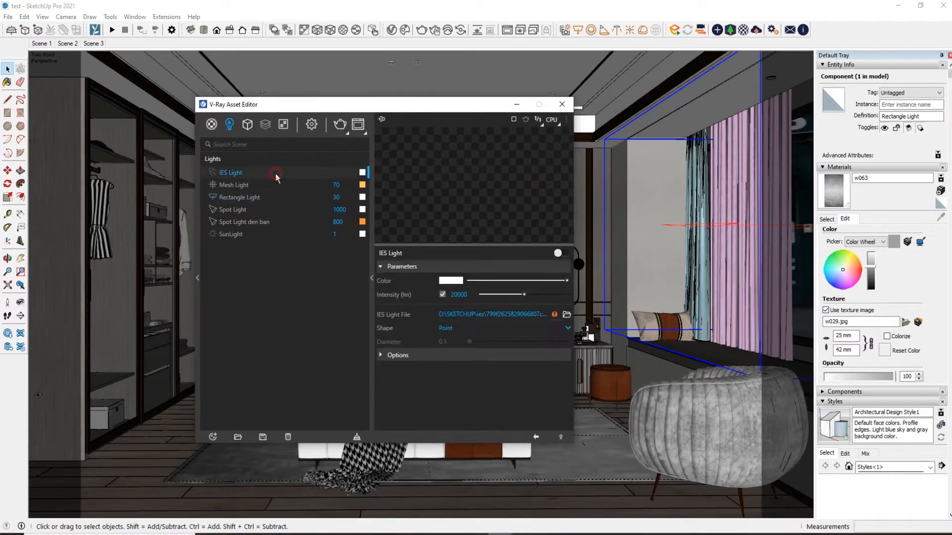
left_click(279, 186)
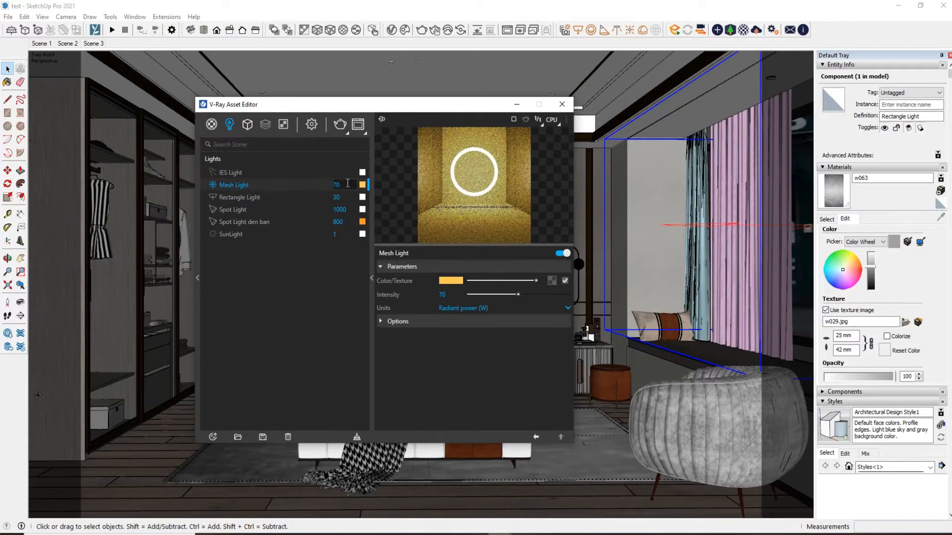
left_click(280, 210)
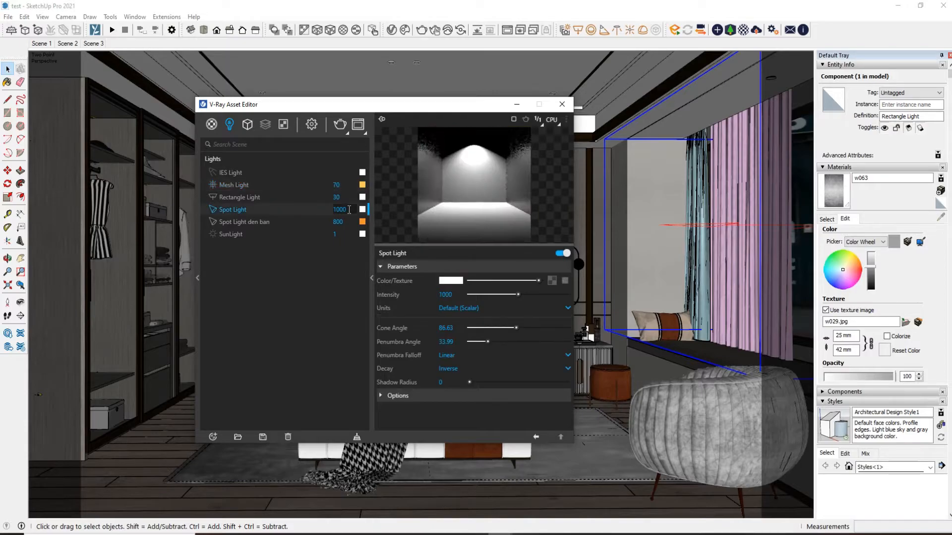
left_click(254, 224)
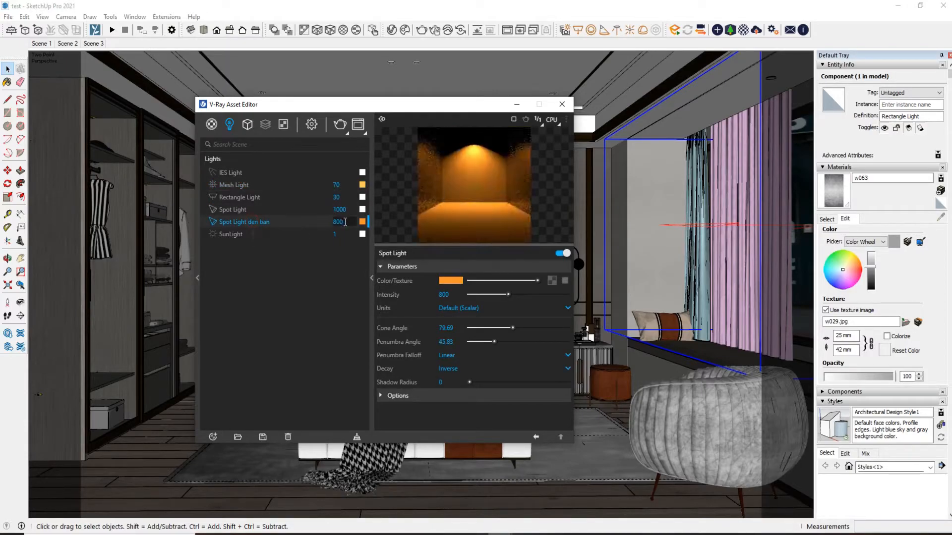
left_click_drag(364, 109, 400, 103)
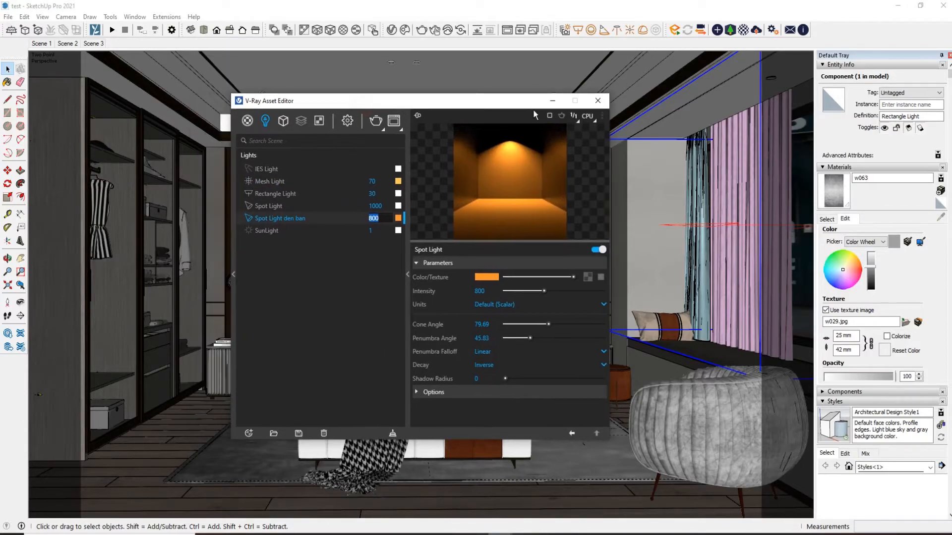
Show the upper wardrobe shelves alongside the asset editor and sample the material at the top shelf opening
left_click(552, 104)
middle_click_drag(422, 285, 359, 193)
scroll(343, 286, "up", 4)
scroll(343, 286, "up", 4)
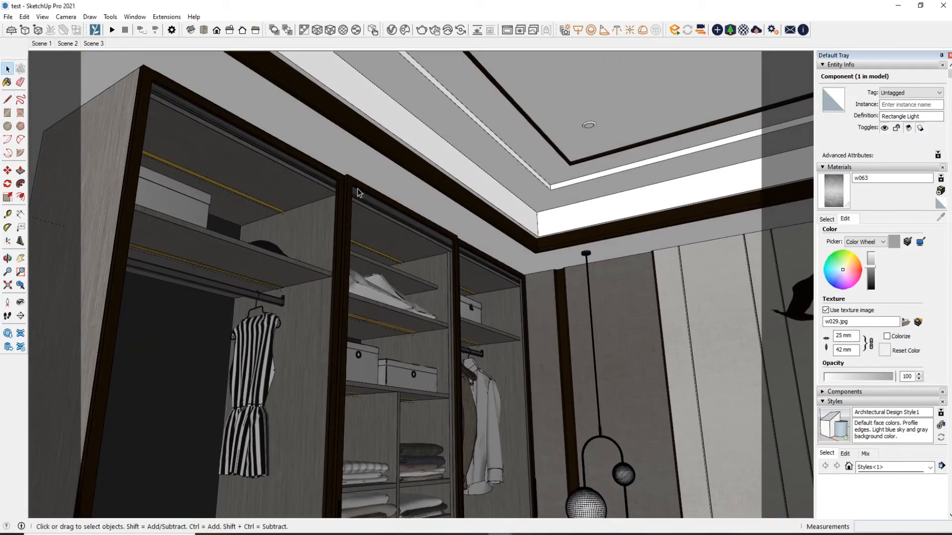
left_click(392, 30)
left_click_drag(346, 102, 449, 104)
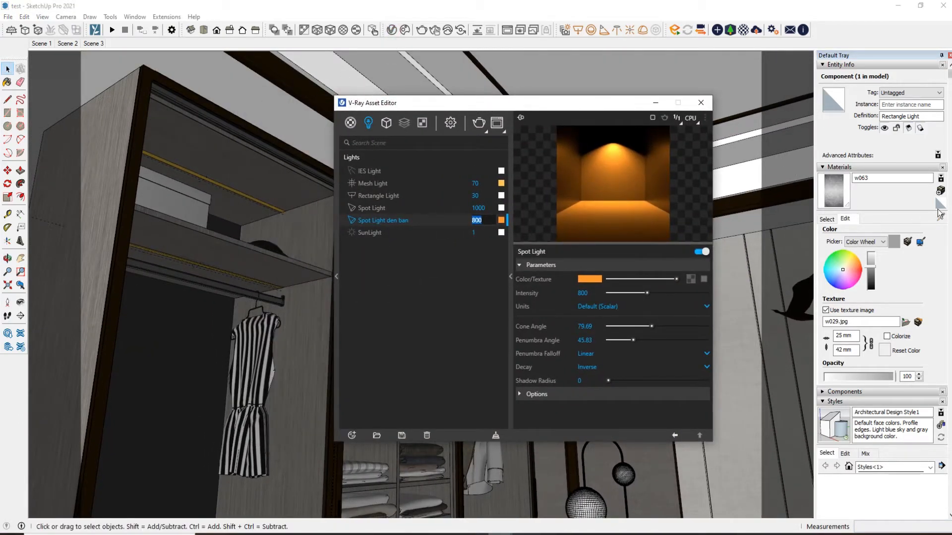
left_click(826, 219)
left_click(940, 216)
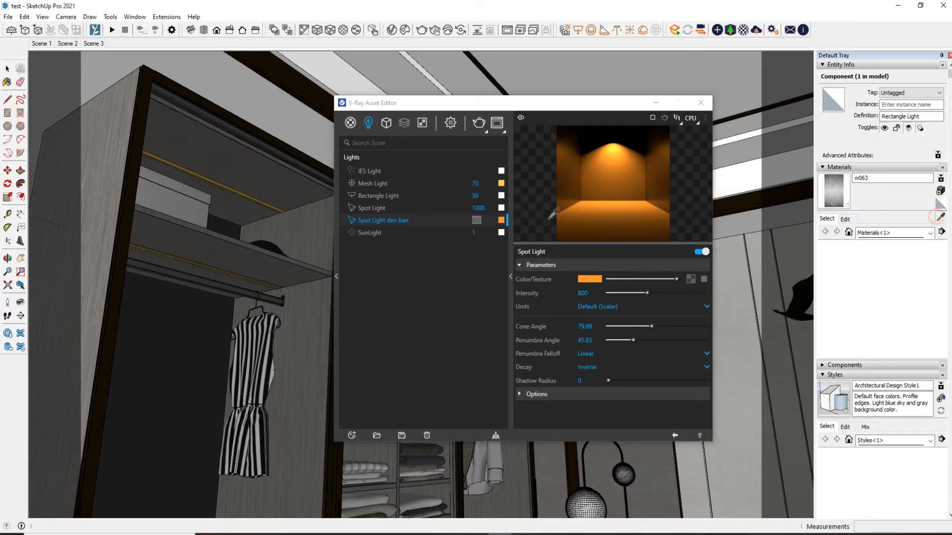
left_click(248, 193)
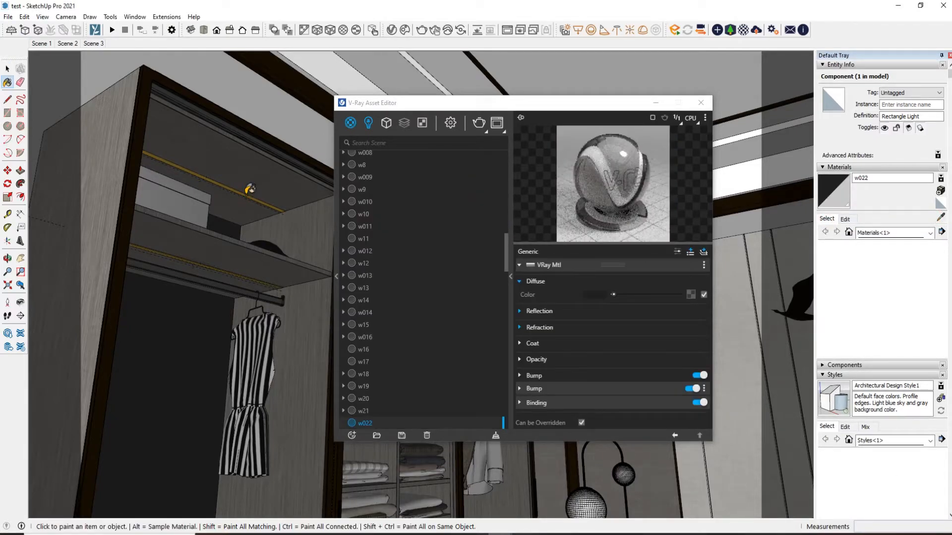
Enter the wardrobe component and examine the yellow strip under its top shelf up close
scroll(241, 190, "up", 2)
scroll(239, 191, "up", 2)
middle_click_drag(239, 192, 250, 251)
scroll(230, 234, "up", 1)
key("space")
left_click(226, 225)
scroll(221, 215, "up", 4)
middle_click_drag(206, 210, 251, 190)
double_click(177, 248)
double_click(176, 248)
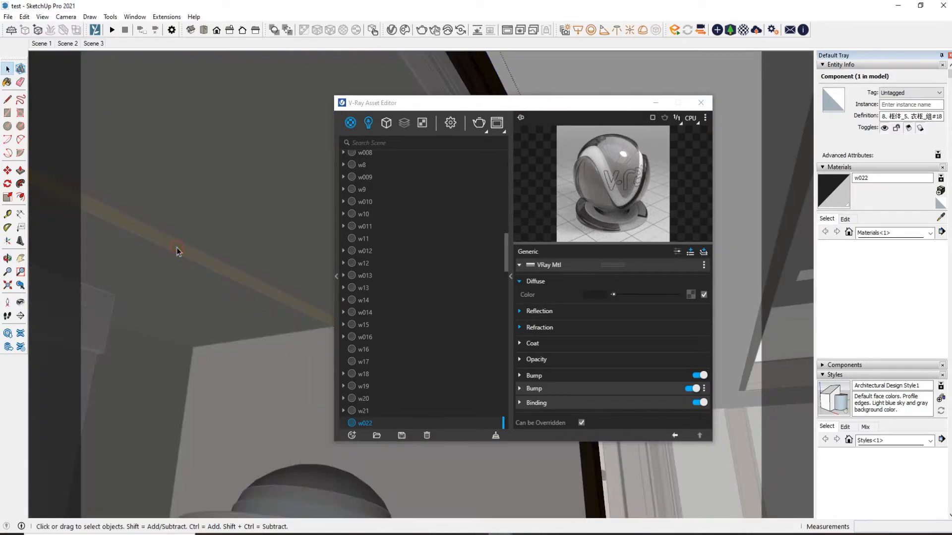
scroll(421, 299, "down", 3)
scroll(248, 302, "down", 5)
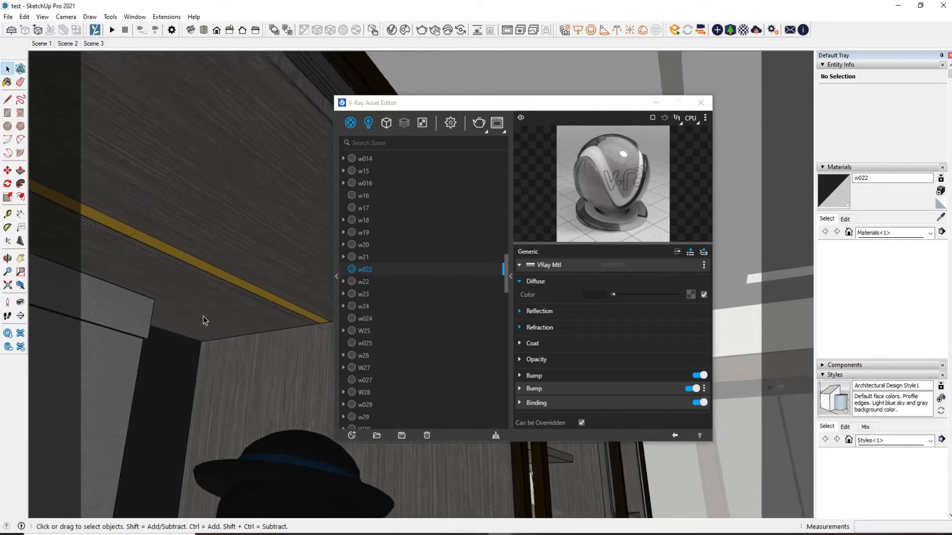
Review the reflection and remaining parameters of the w022 material
scroll(183, 306, "down", 3)
left_click(558, 314)
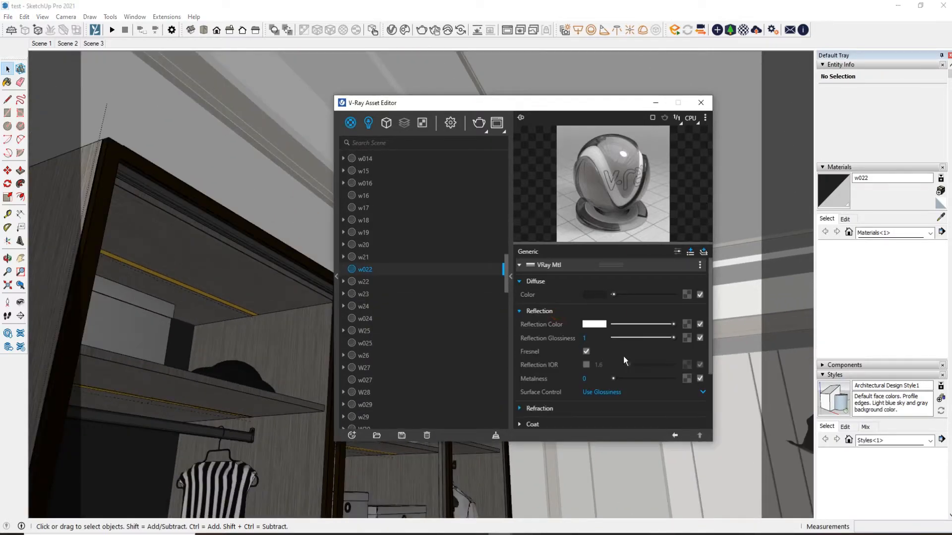
scroll(624, 356, "down", 3)
scroll(603, 336, "up", 3)
mouse_move(527, 106)
left_mouse_down()
mouse_move(601, 214)
mouse_move(497, 205)
left_mouse_up()
scroll(453, 103, "down", 3)
scroll(213, 228, "down", 3)
Switch to Scene 2 and check the ceiling Spot Light's intensity and color
left_click(68, 44)
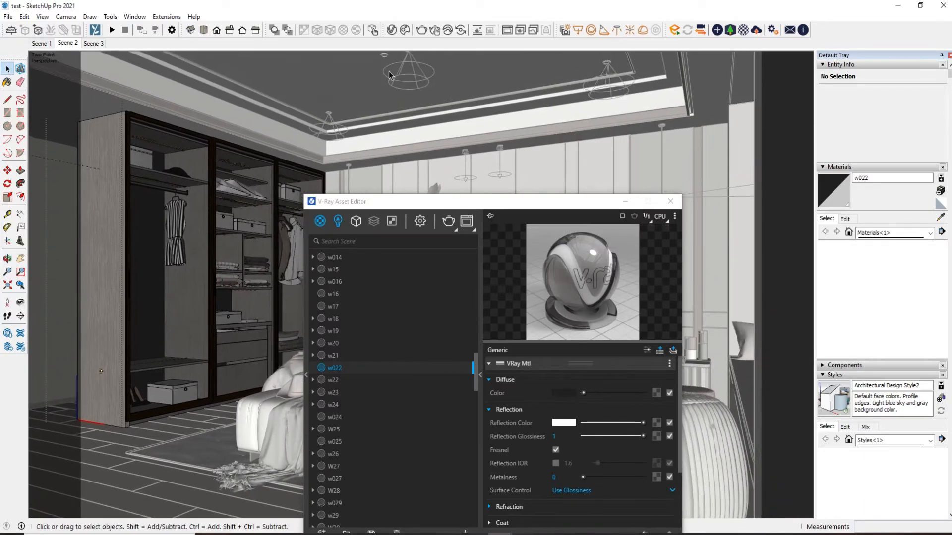
left_click(342, 224)
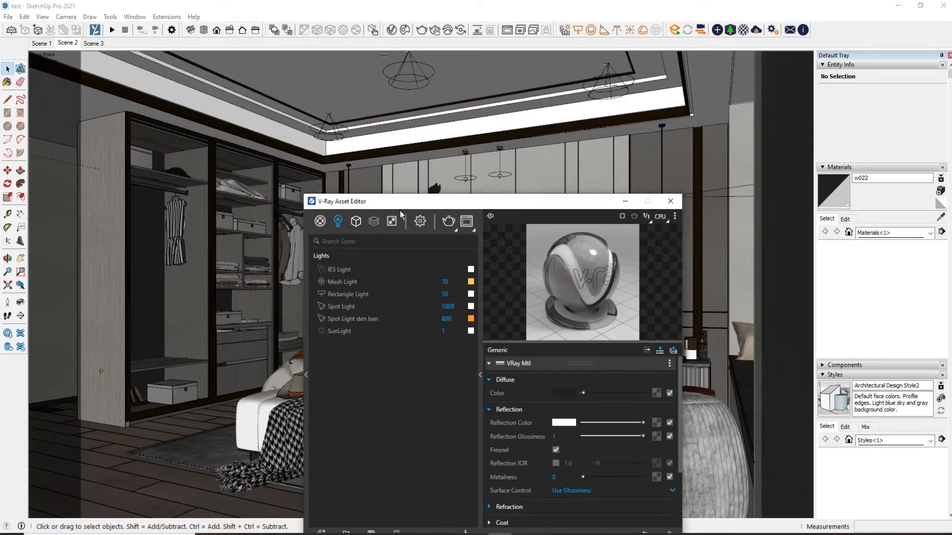
left_click_drag(427, 208, 308, 176)
left_click(342, 275)
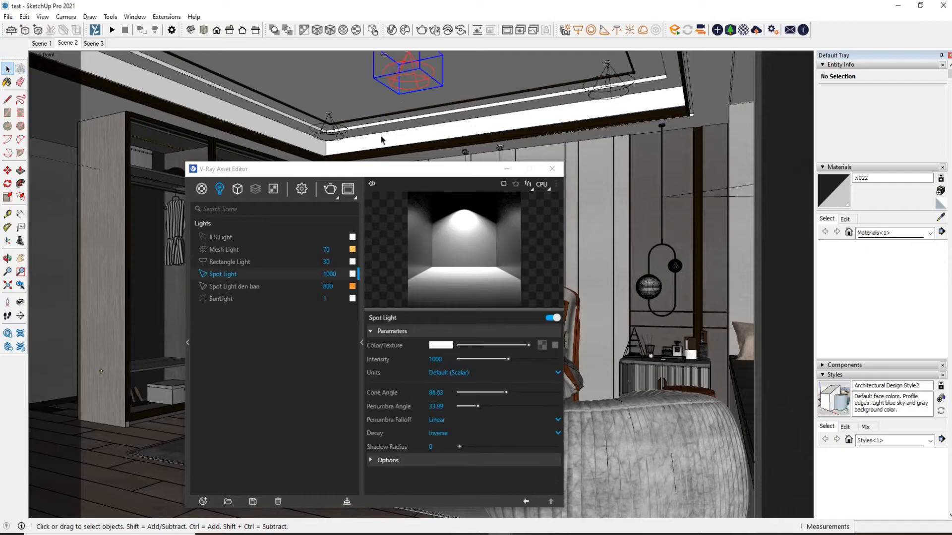
double_click(330, 274)
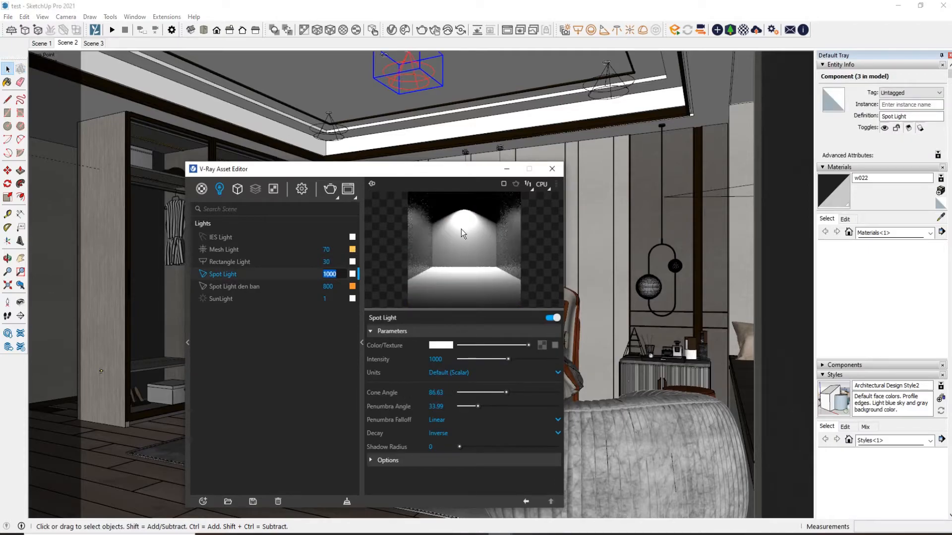
left_click(445, 347)
mouse_move(326, 196)
left_mouse_down()
mouse_move(410, 201)
mouse_move(317, 189)
left_mouse_up()
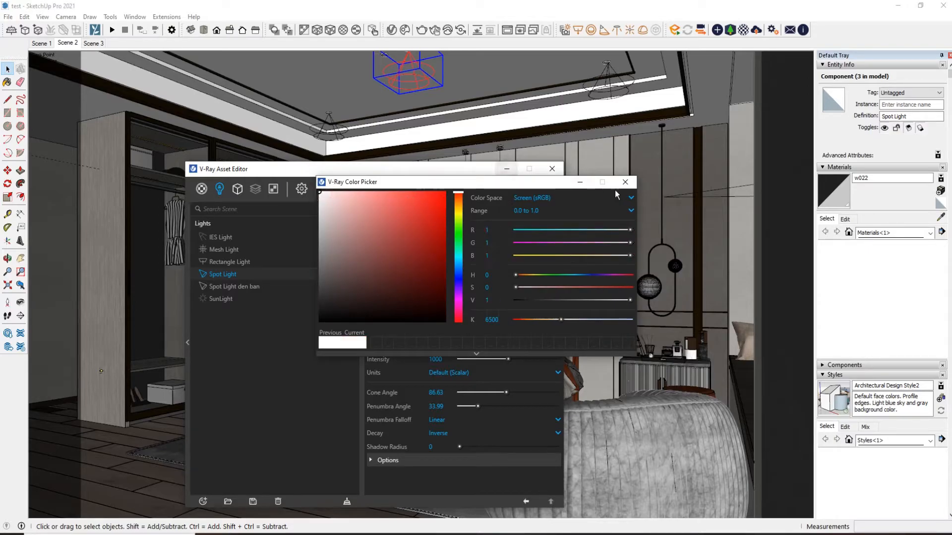
left_click(626, 182)
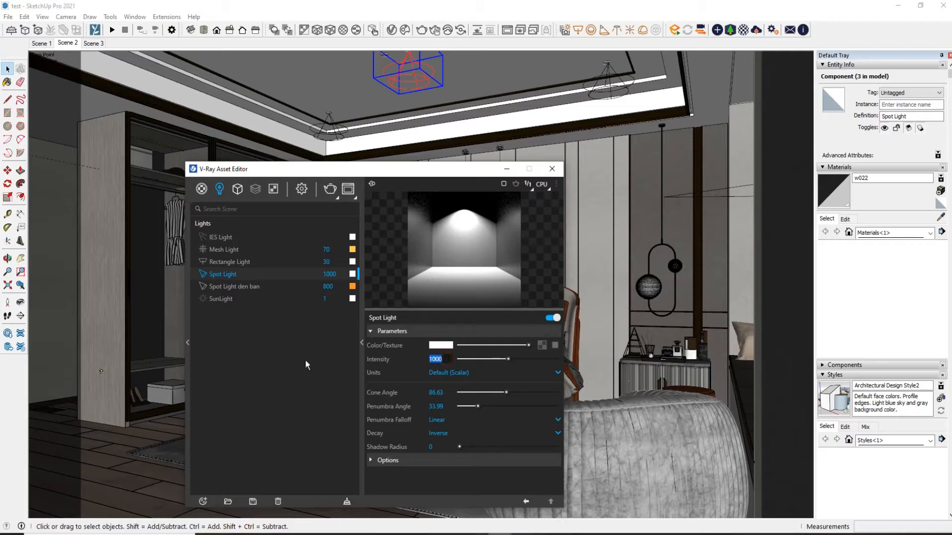
Review the Spot Light's cone and penumbra angles, decay, and shadow, diffuse and specular options
left_click(389, 393)
left_click(388, 462)
scroll(380, 396, "down", 1)
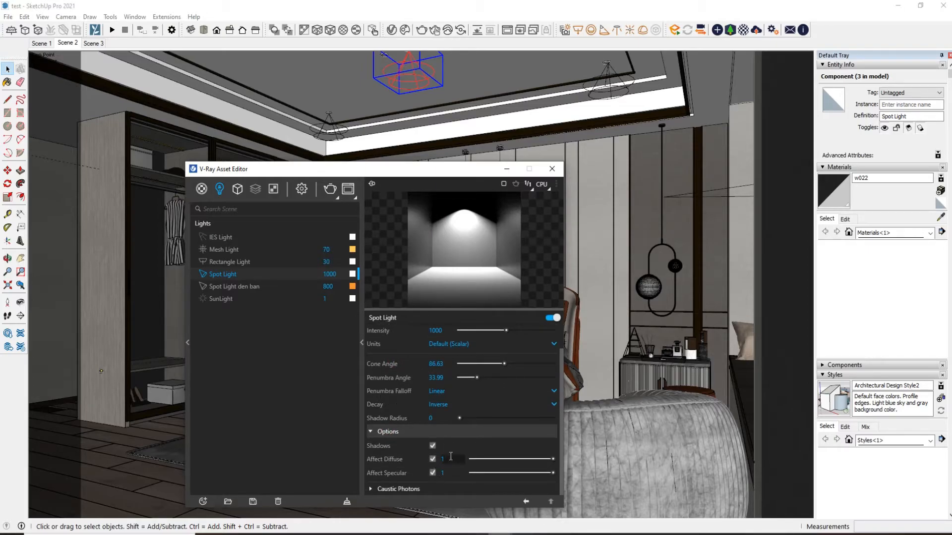
left_click(451, 472)
Examine the room and its backdrop images from outside and return to the Scene 2 view
left_click_drag(393, 170, 541, 164)
scroll(246, 228, "down", 3)
mouse_move(246, 227)
middle_mouse_down()
mouse_move(257, 223)
mouse_move(193, 219)
middle_mouse_up()
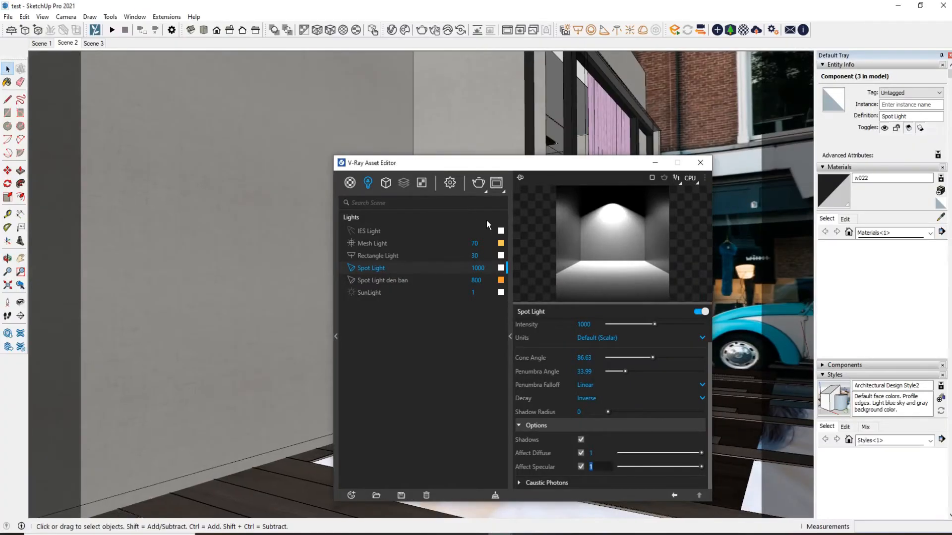
left_click(655, 164)
mouse_move(493, 213)
middle_mouse_down()
mouse_move(438, 268)
mouse_move(368, 310)
mouse_move(606, 275)
middle_mouse_up()
scroll(368, 310, "down", 5)
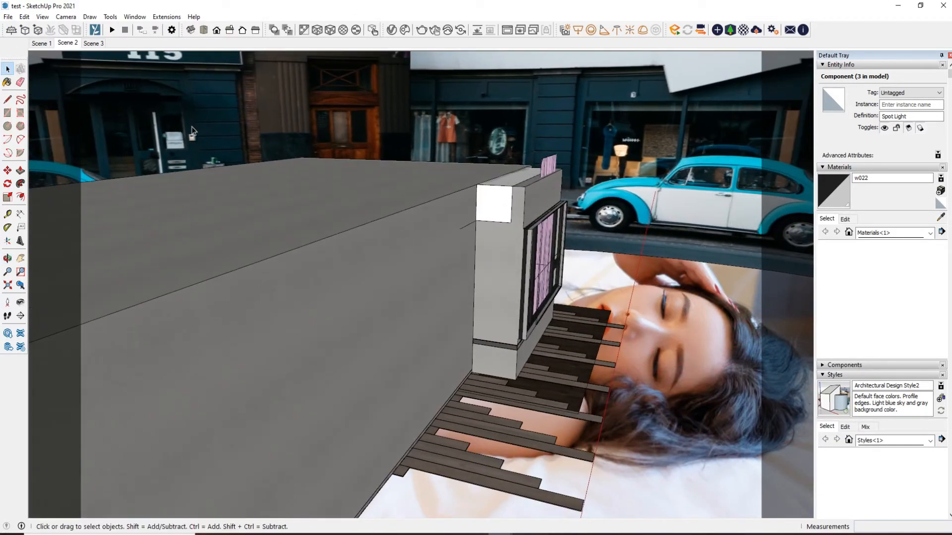
left_click(77, 45)
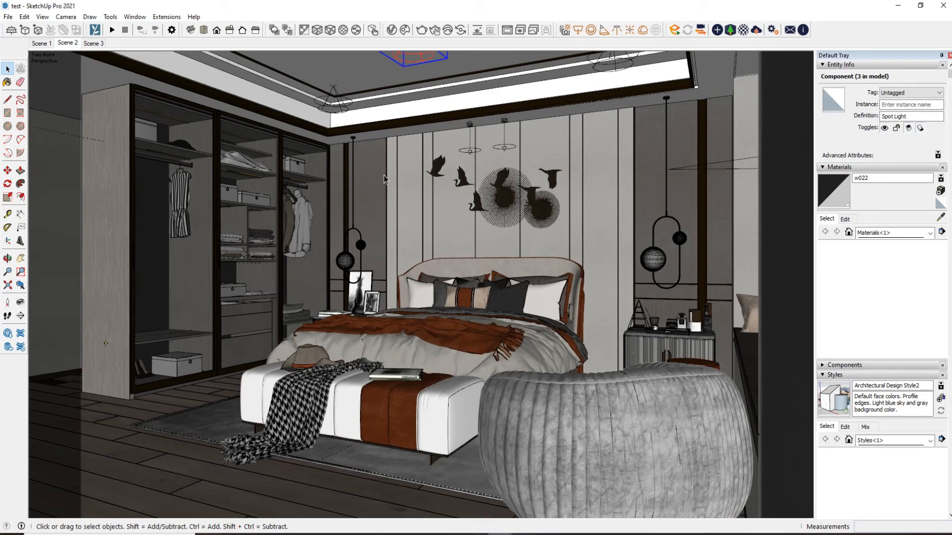
Select the IES light above the headboard wall and show its parameters beside the bedroom view
middle_click_drag(384, 179, 548, 226)
left_click(482, 222)
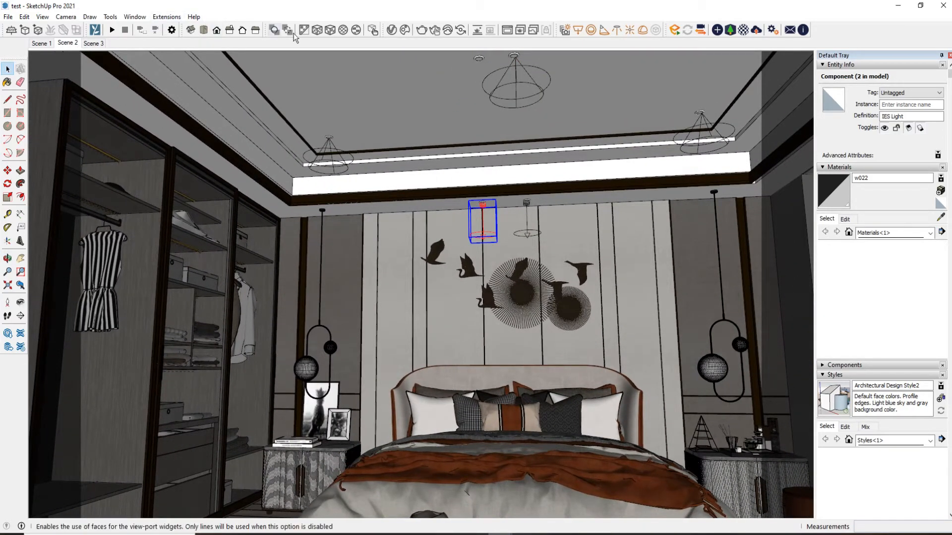
left_click(391, 30)
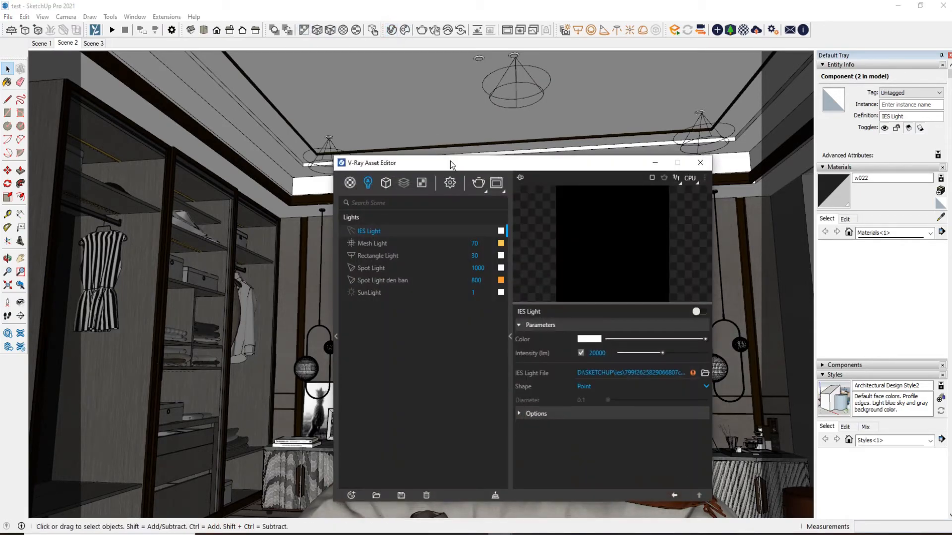
left_click_drag(449, 166, 139, 96)
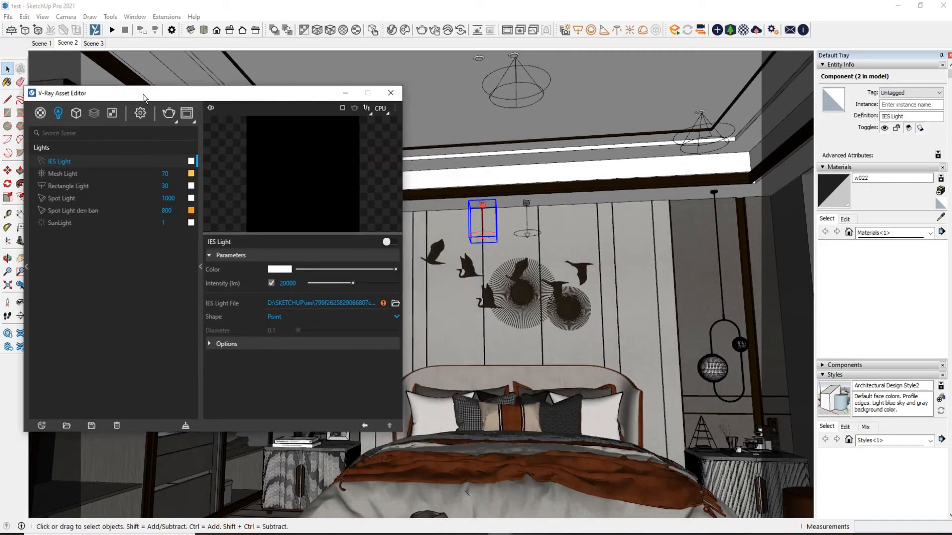
Check the IES Light's color and intensity, and expand its shadow, diffuse and specular options
left_click(193, 162)
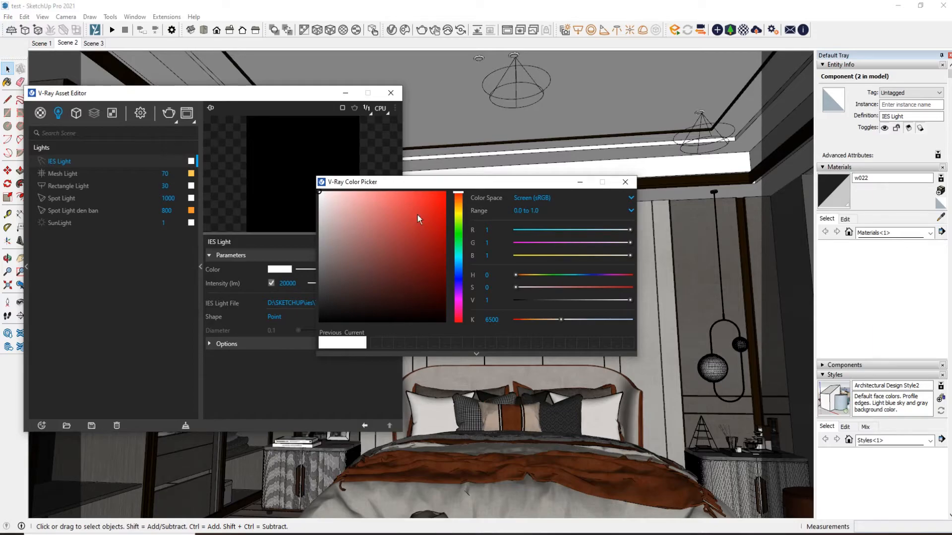
left_click(625, 182)
left_click(270, 344)
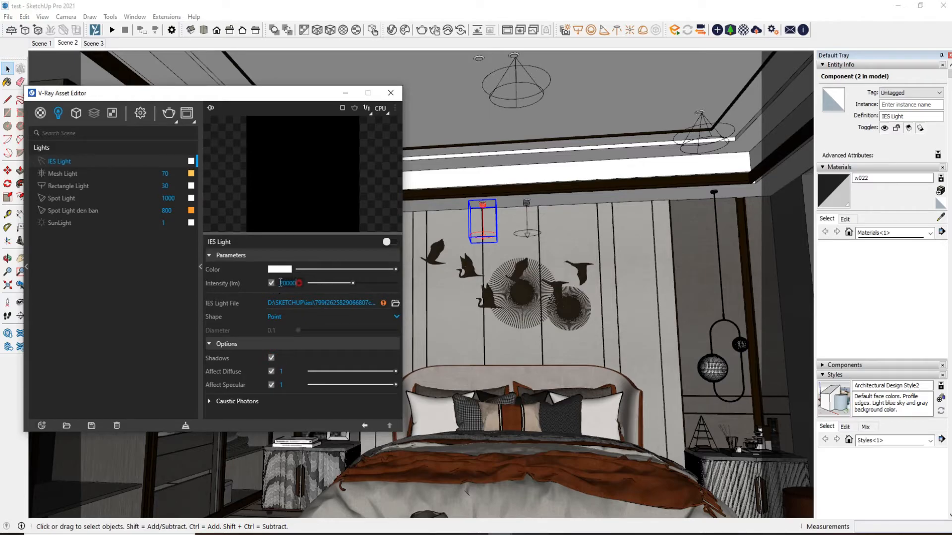
left_click(271, 283)
double_click(289, 283)
Switch to Scene 1 and review the V-Ray render, camera exposure and output settings beside the bedroom view
left_click_drag(245, 99, 562, 101)
left_click(41, 44)
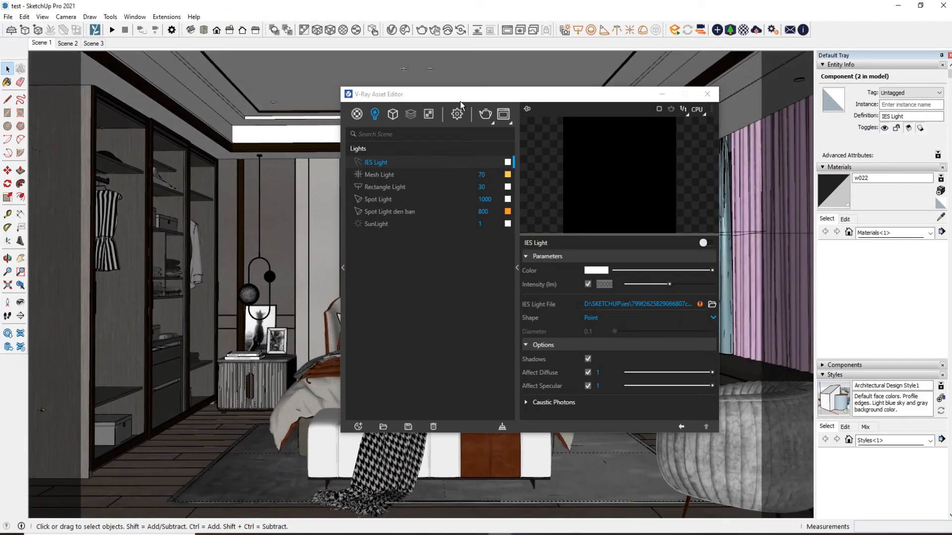
left_click(457, 118)
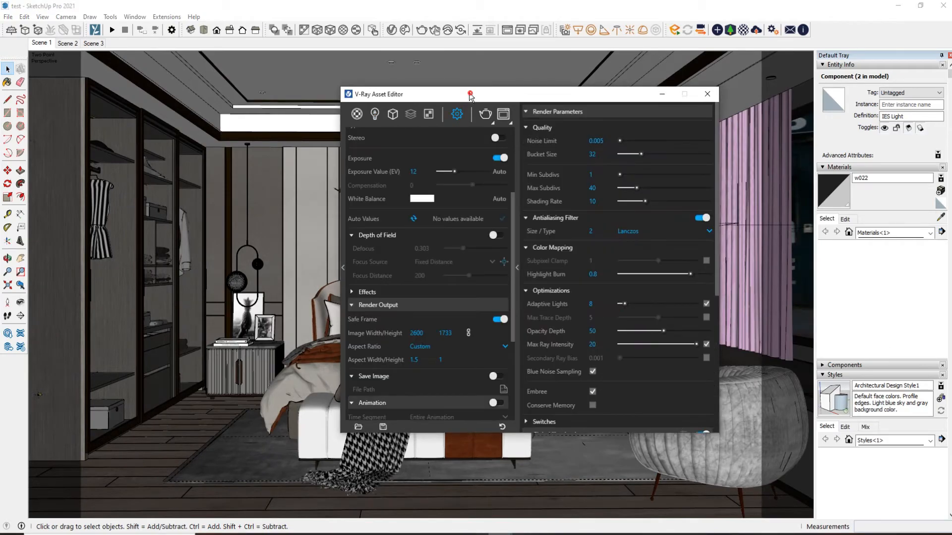
left_click_drag(471, 96, 205, 97)
scroll(338, 150, "down", 5)
scroll(330, 303, "up", 5)
scroll(189, 301, "up", 4)
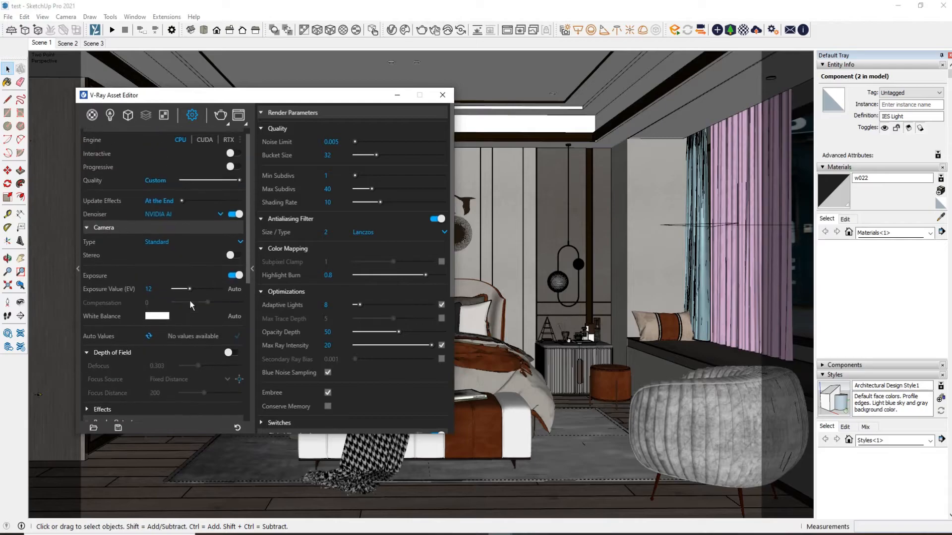
Collapse the advanced render parameters and start a V-Ray render of Scene 1
left_click(252, 269)
left_click_drag(159, 96, 112, 89)
left_click(180, 106)
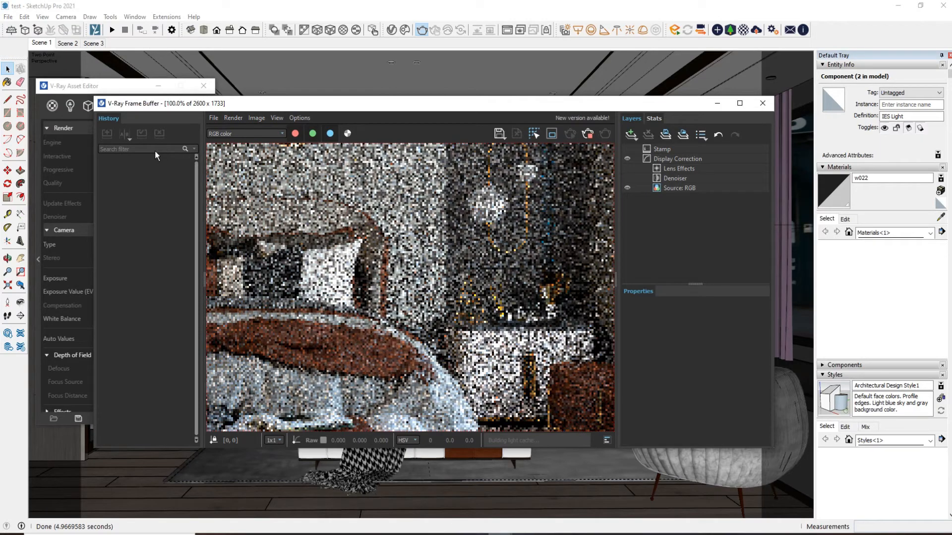
View the whole bedroom render in the frame buffer and show the Display Correction layer's properties
scroll(429, 255, "down", 2)
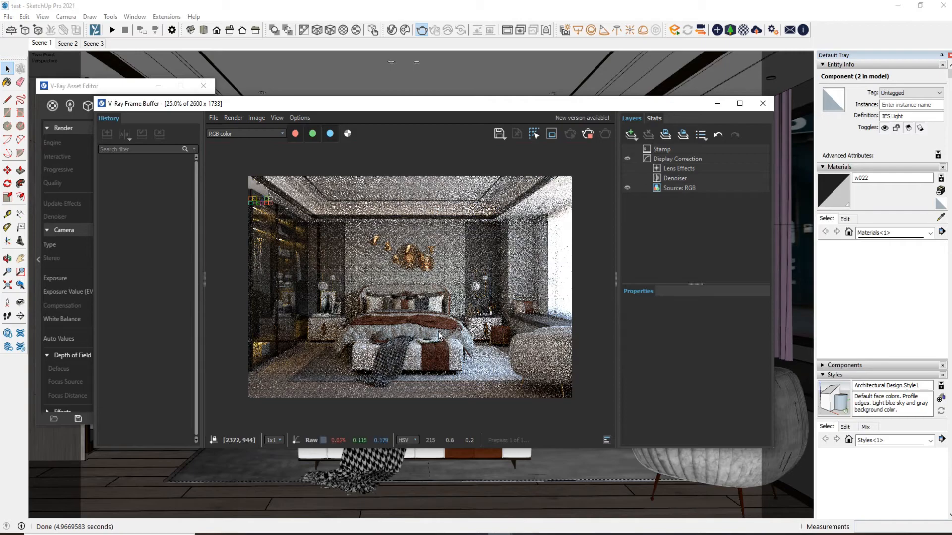
scroll(428, 313, "up", 1)
scroll(427, 313, "down", 1)
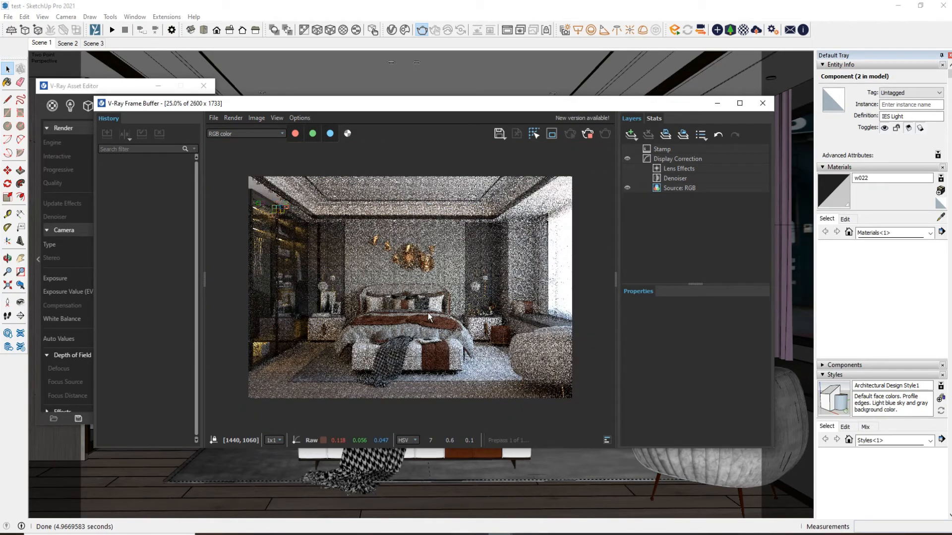
left_click(679, 158)
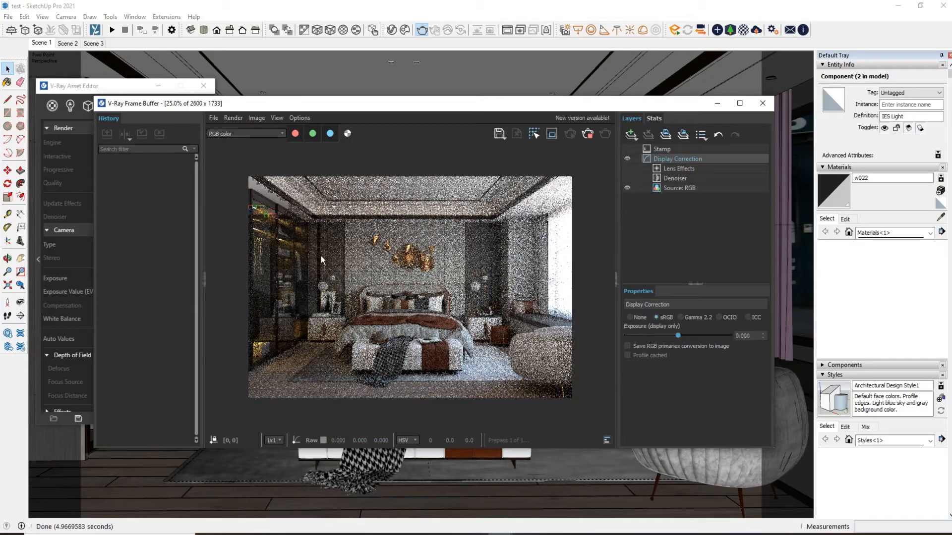
Examine the rendering bedroom image up close and as a whole, including the wardrobe and ceiling
scroll(427, 275, "up", 1)
scroll(427, 275, "down", 1)
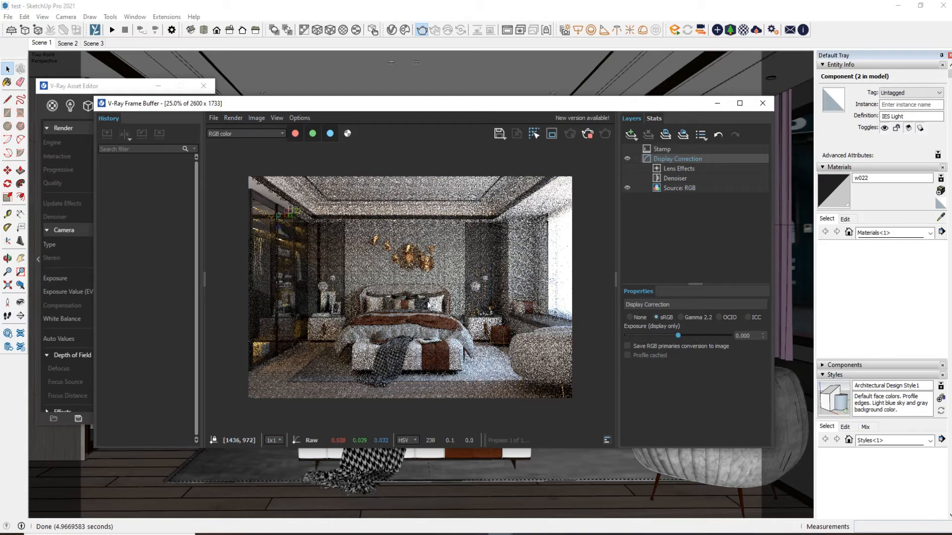
scroll(412, 261, "up", 3)
scroll(416, 263, "down", 3)
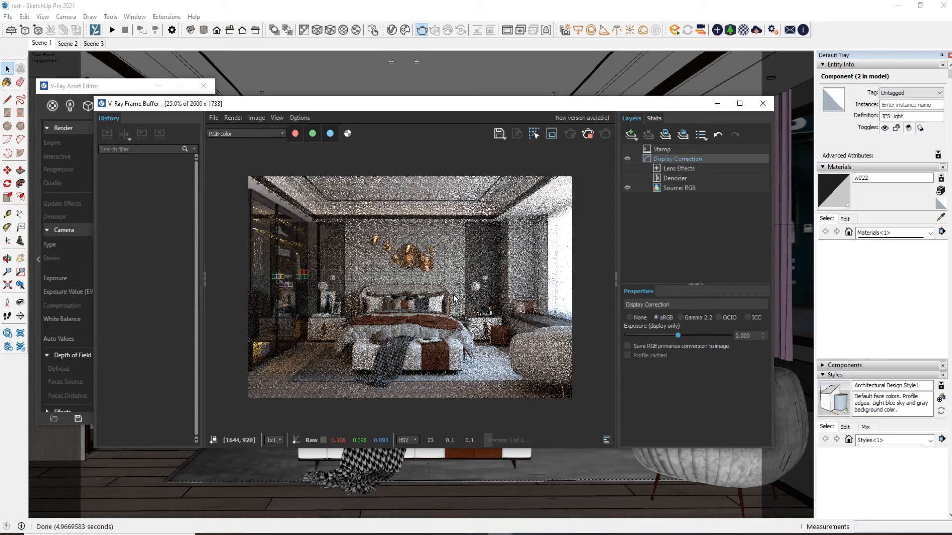
scroll(294, 216, "up", 1)
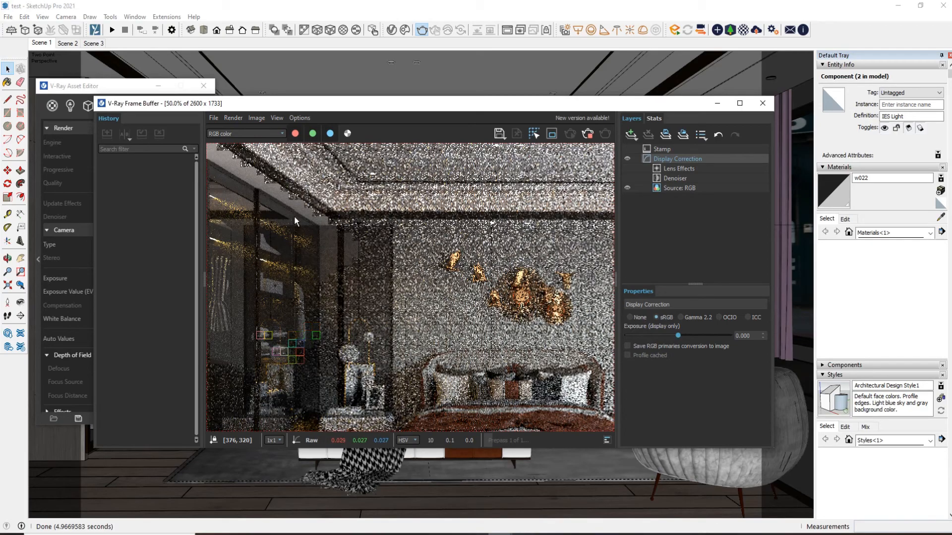
scroll(294, 218, "down", 1)
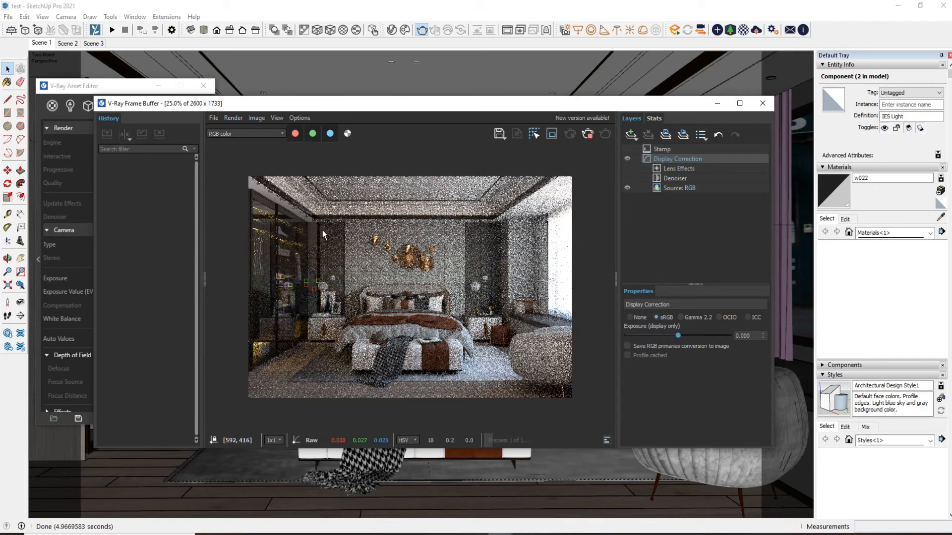